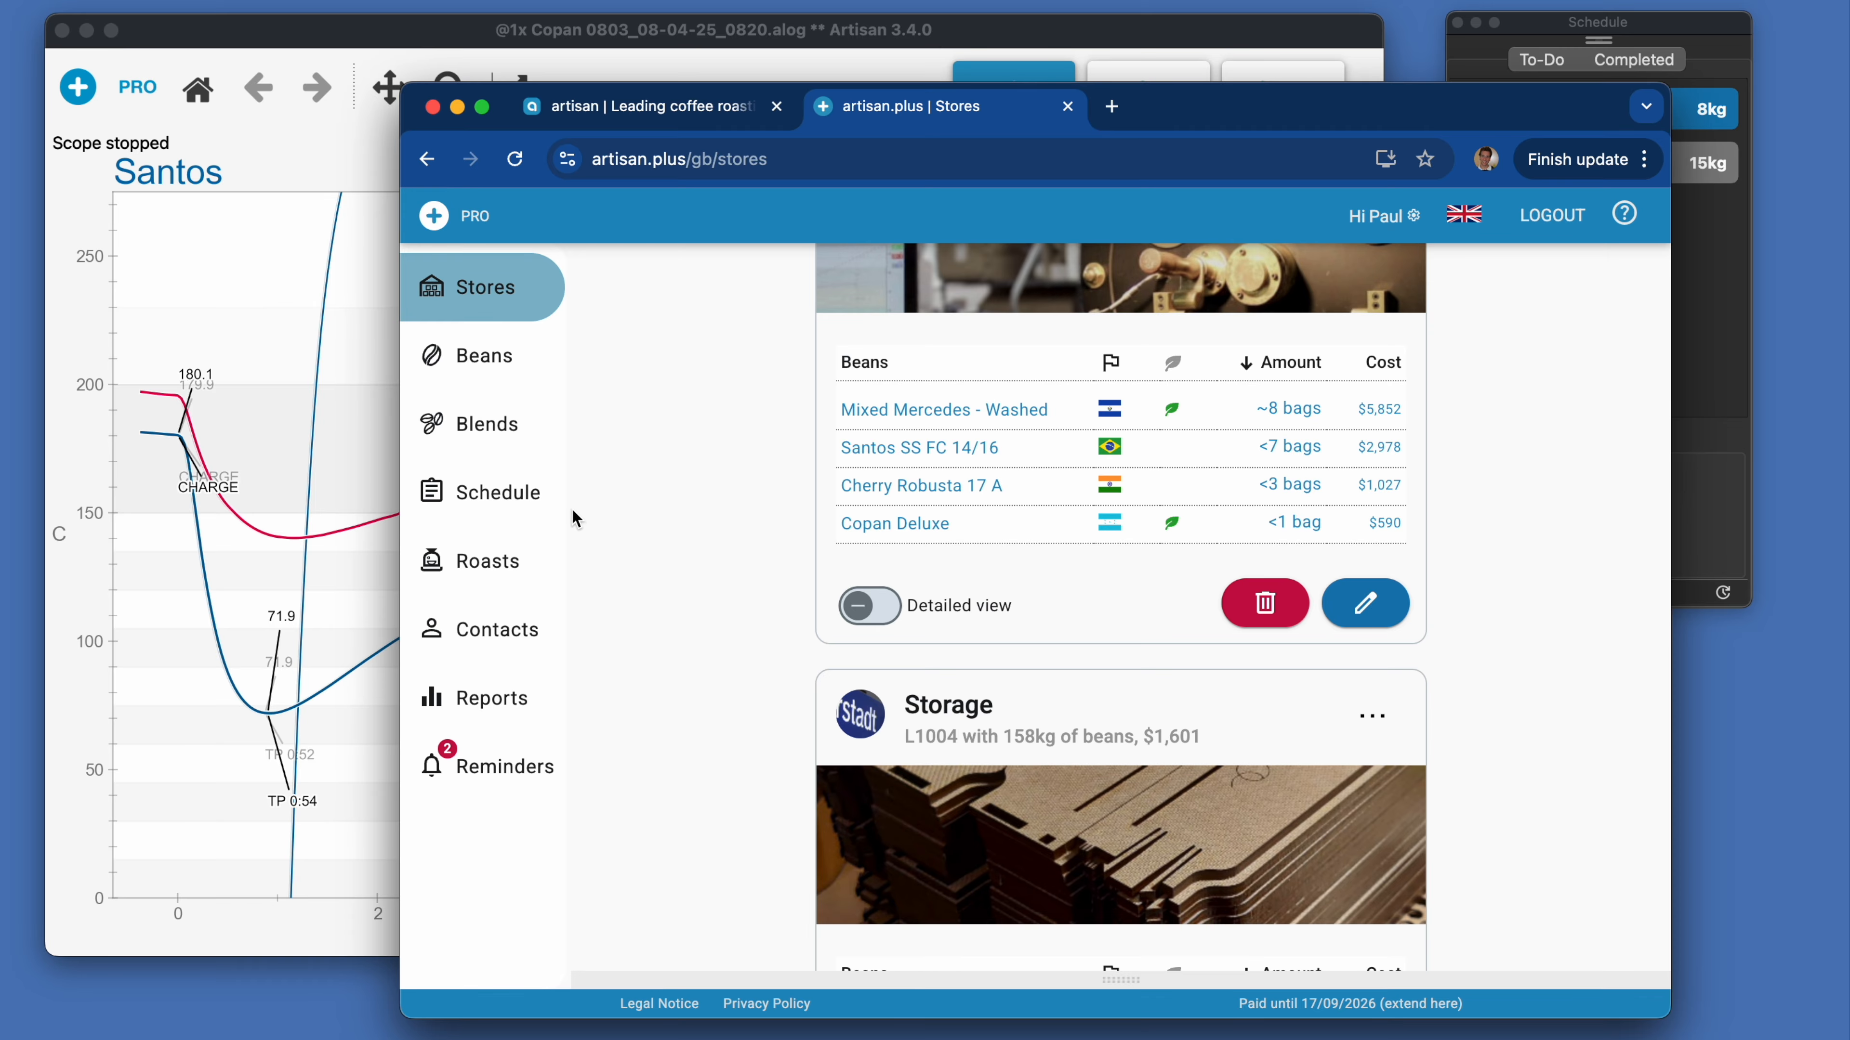
Step: Open the roast schedule and choose the Santos SS FC 14/16 beans for the new roast
{"action": "left_click", "coordinate": [509, 510]}
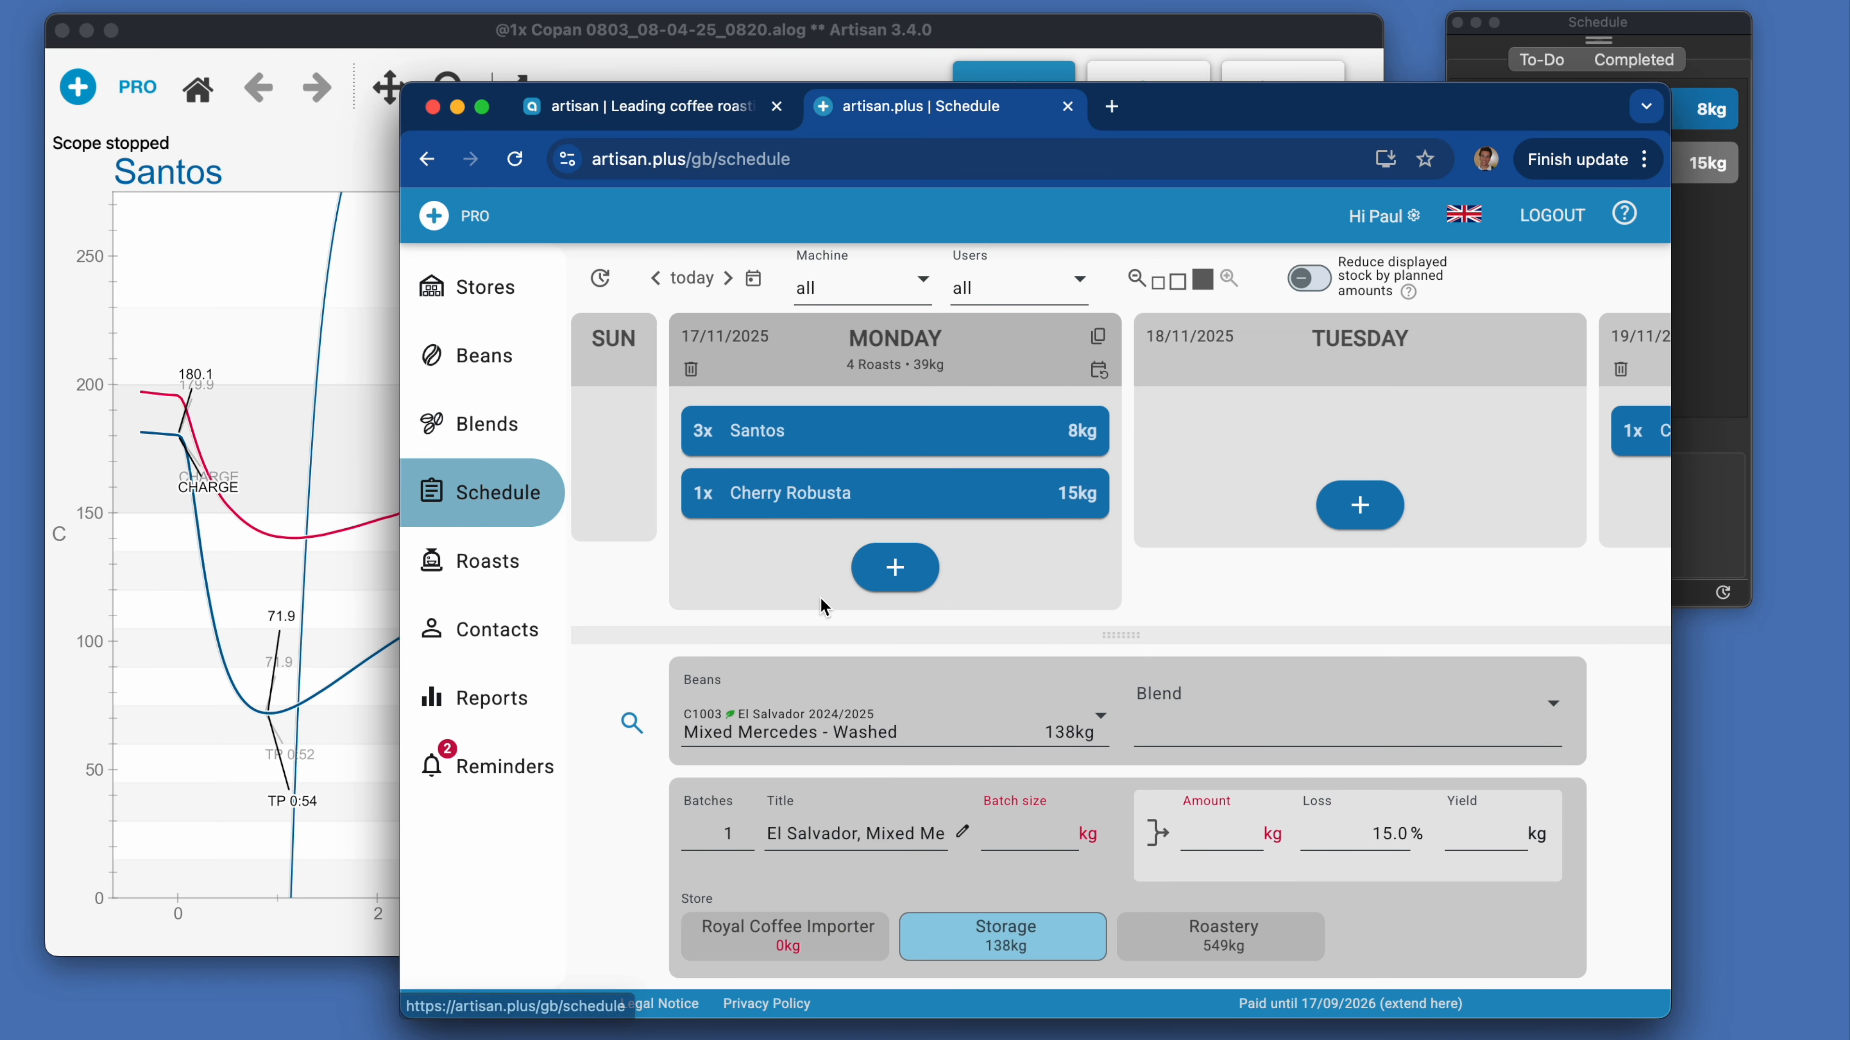
{"action": "left_click", "coordinate": [906, 721]}
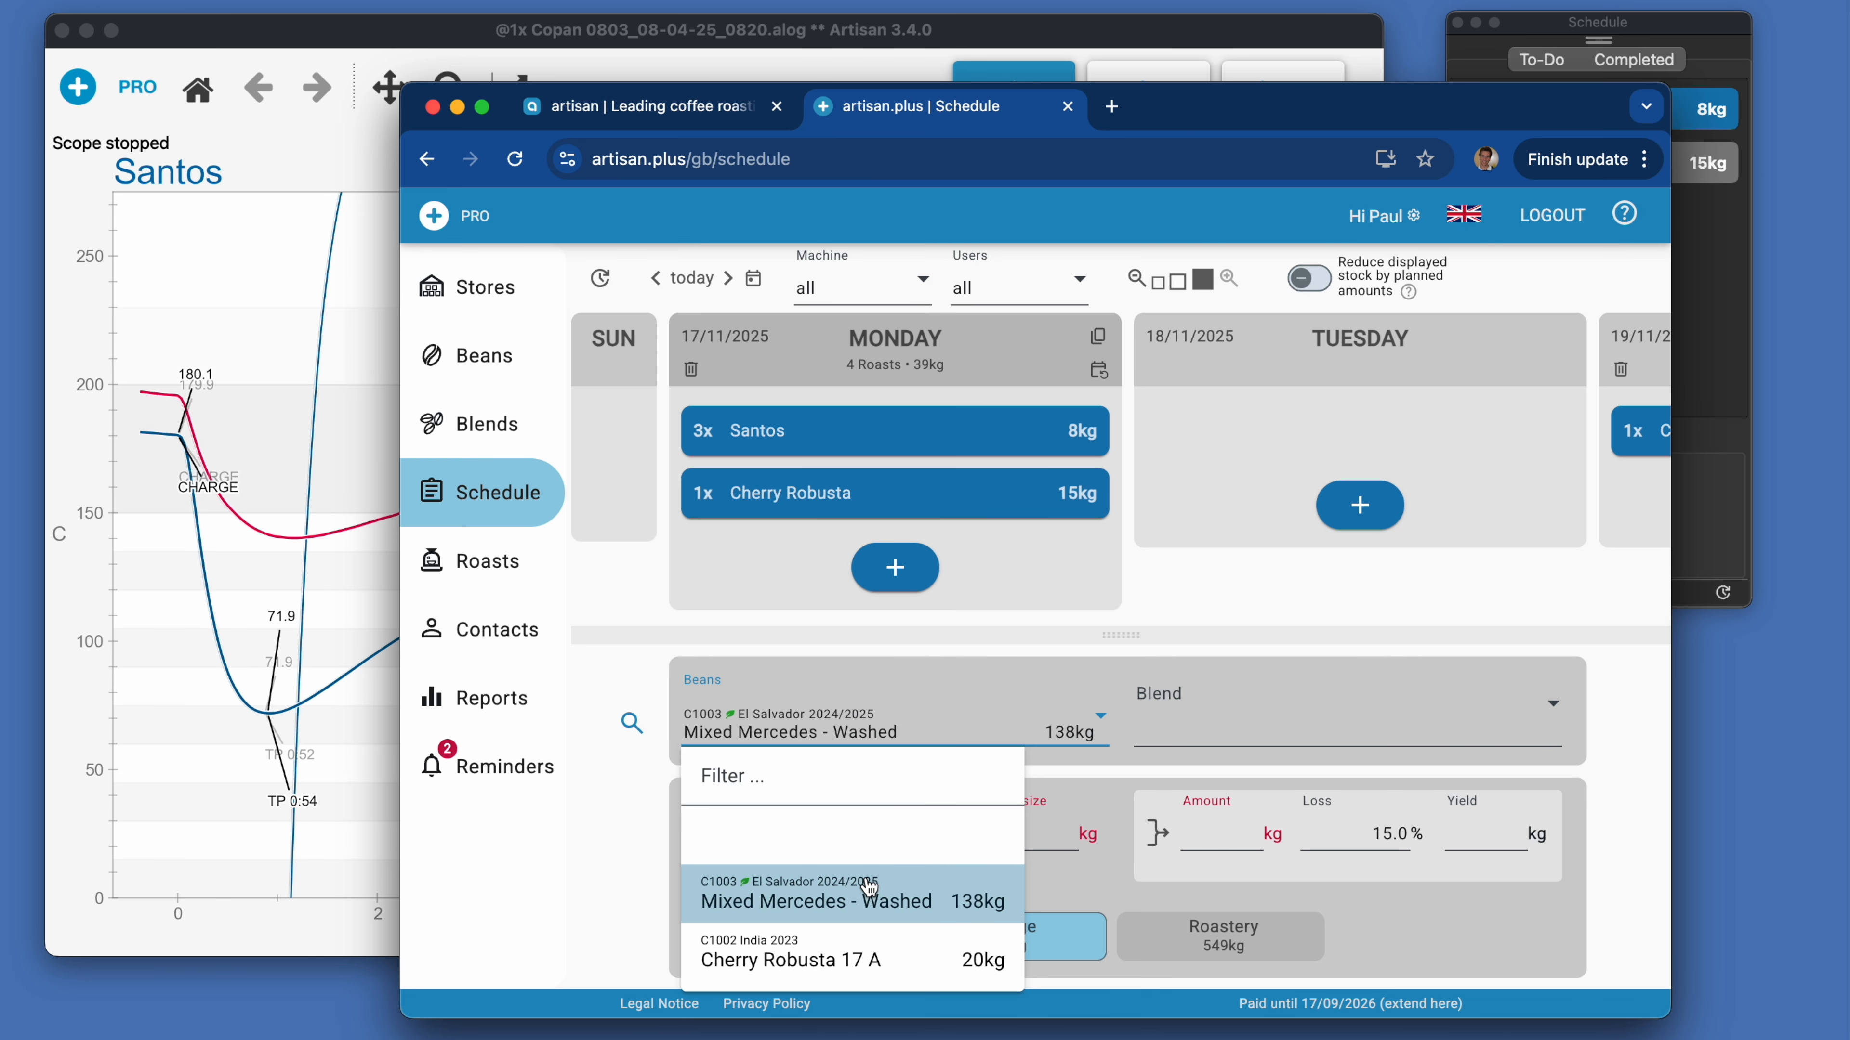
{"action": "type", "text": "sant"}
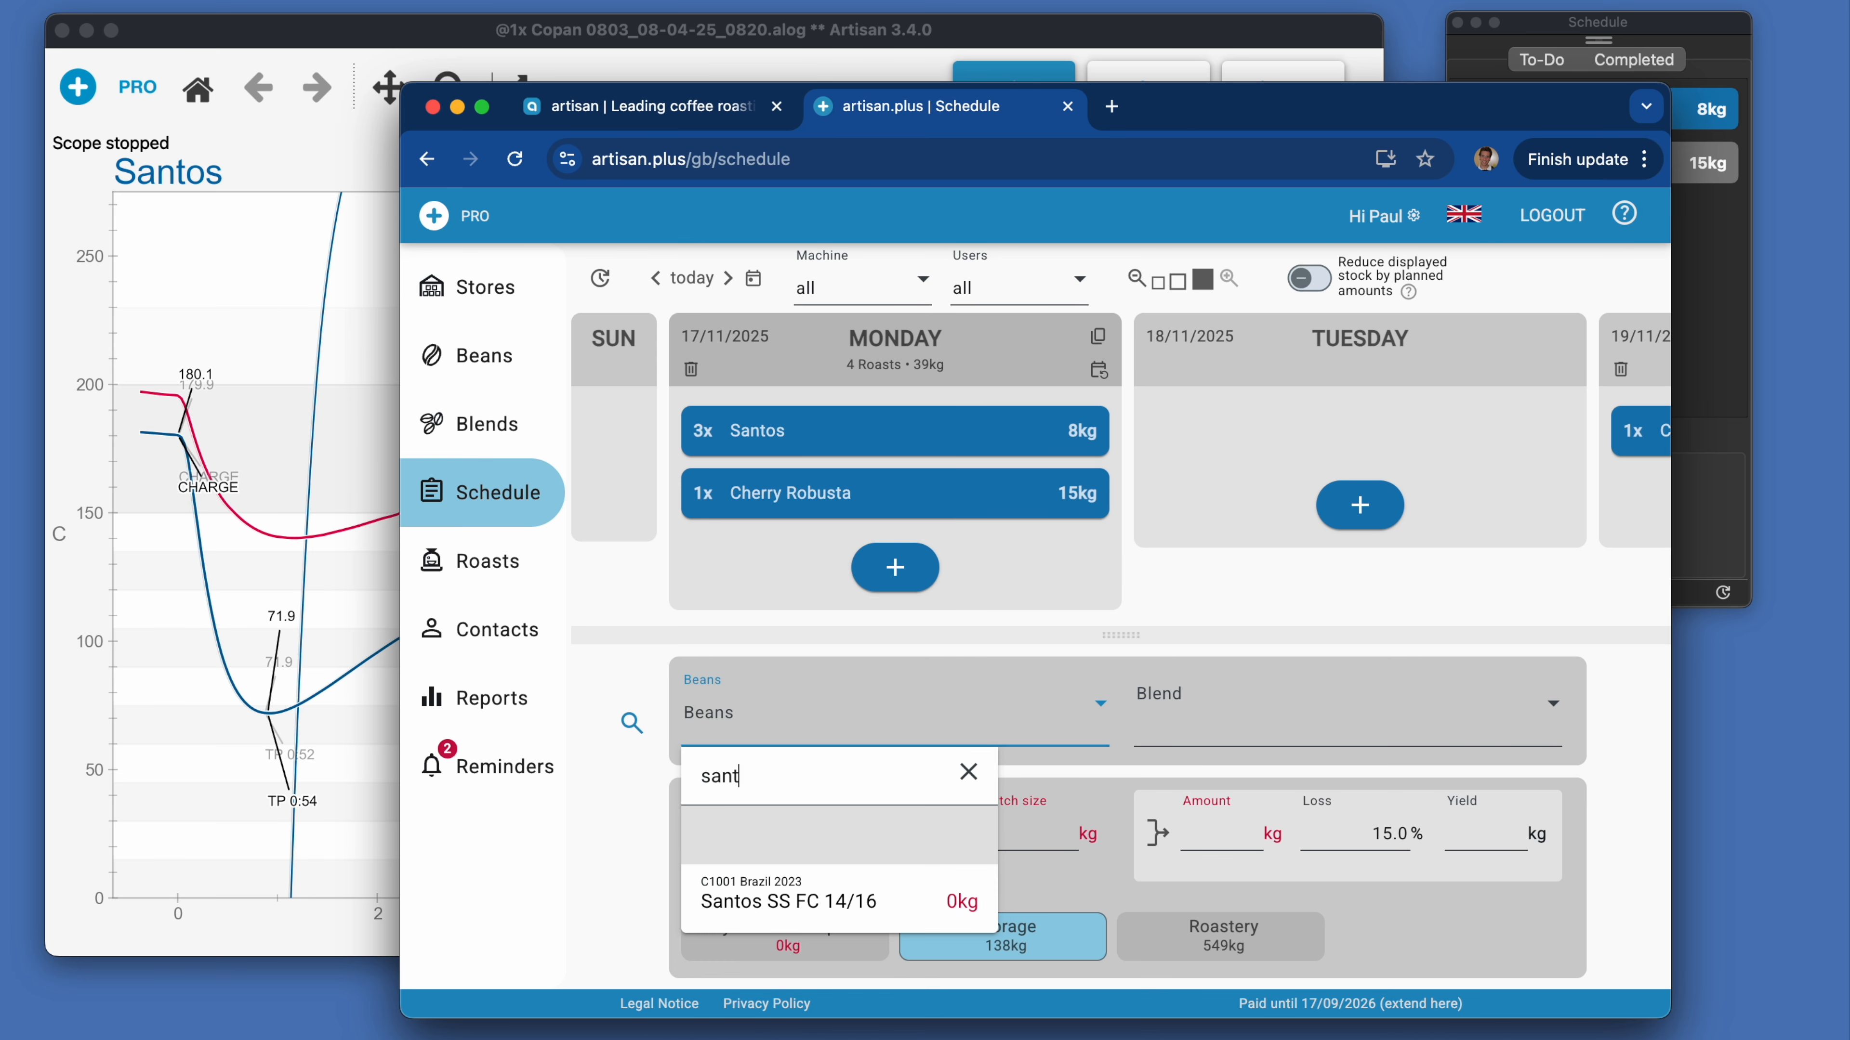
{"action": "left_click", "coordinate": [804, 910]}
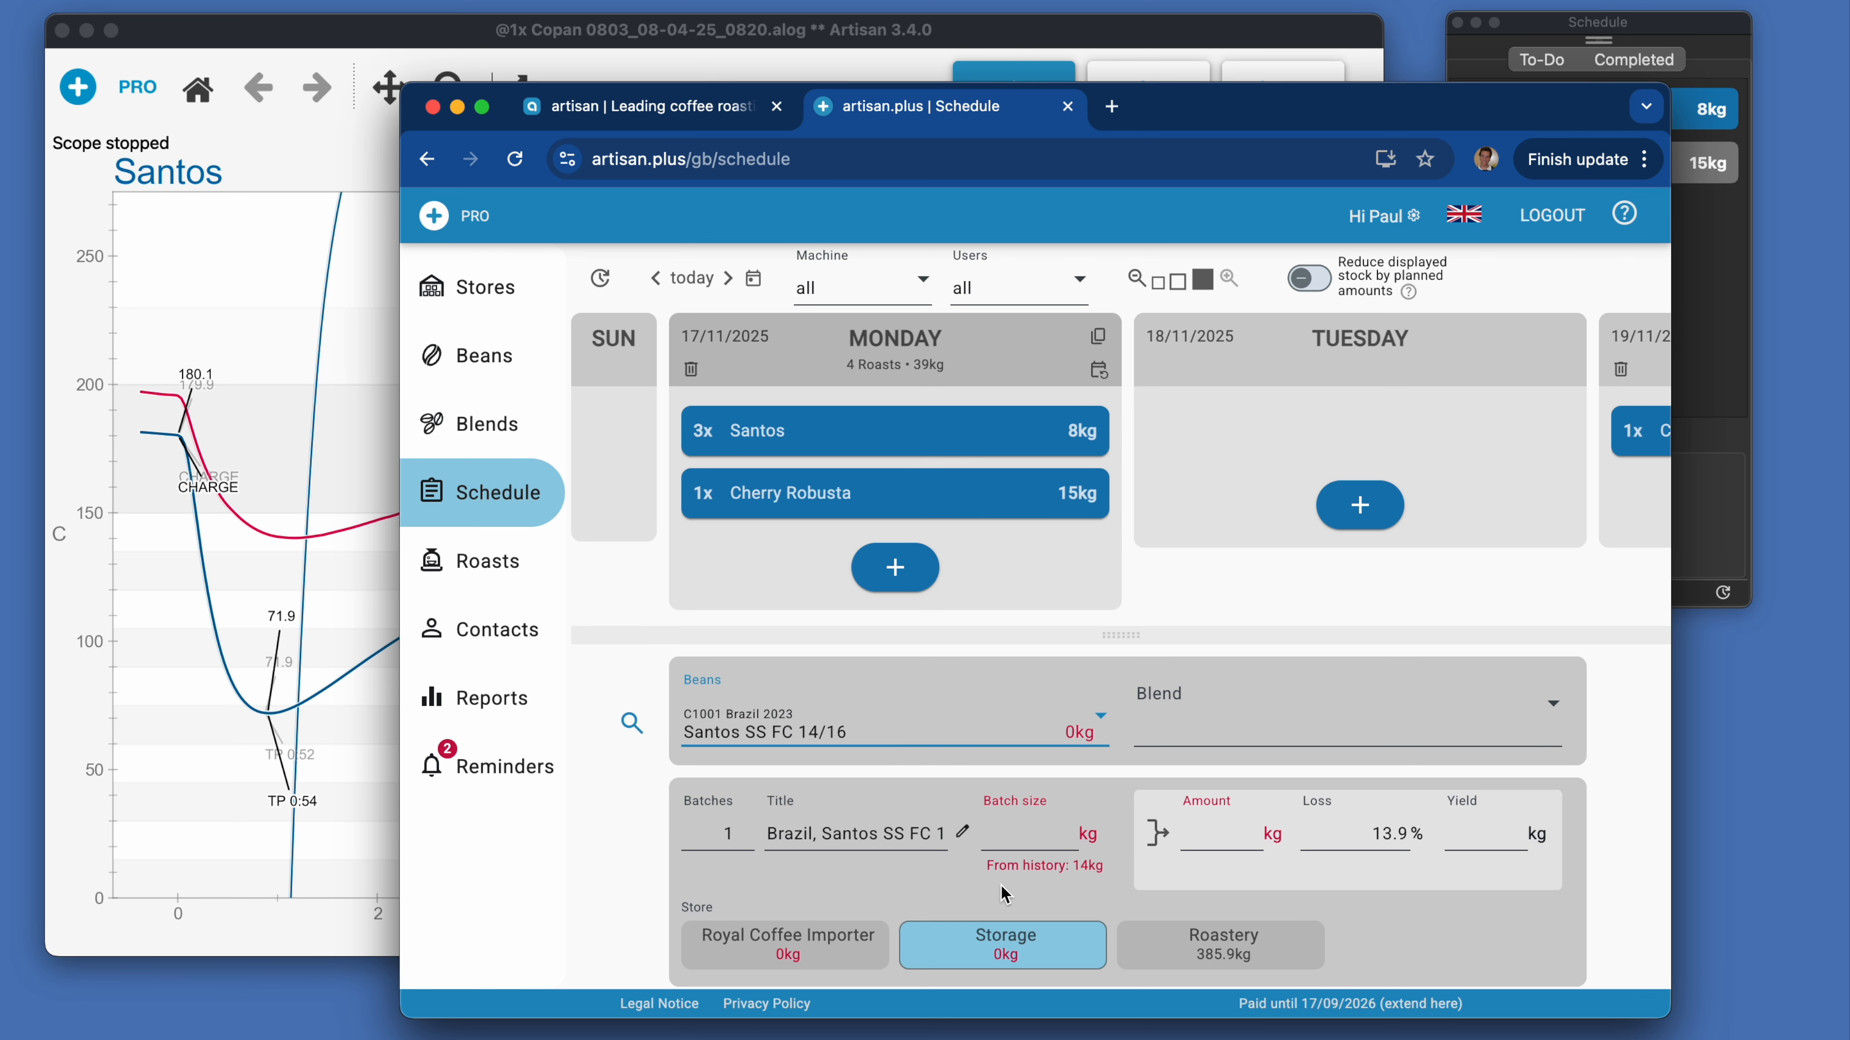
Step: Switch the new roast's store to Roastery and review the beans offered from that store
{"action": "left_click", "coordinate": [979, 736]}
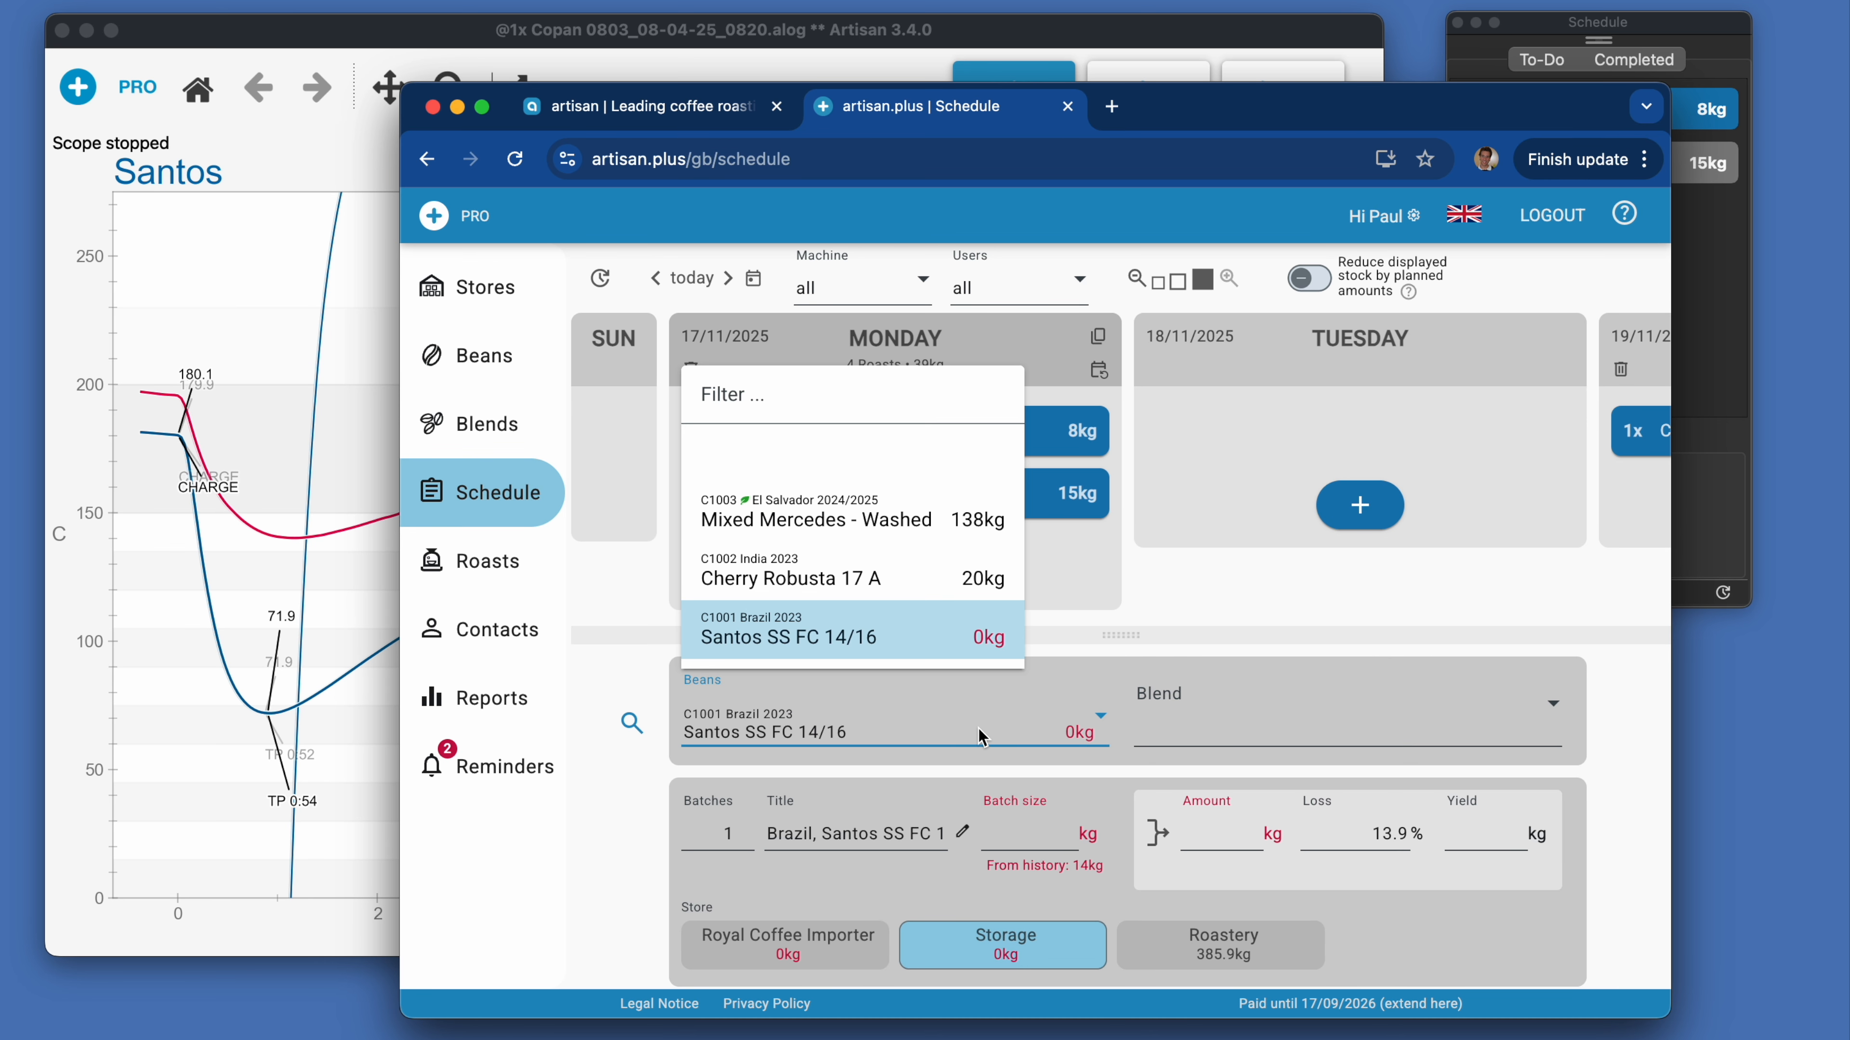
{"action": "left_click", "coordinate": [980, 736]}
{"action": "left_click", "coordinate": [1172, 947]}
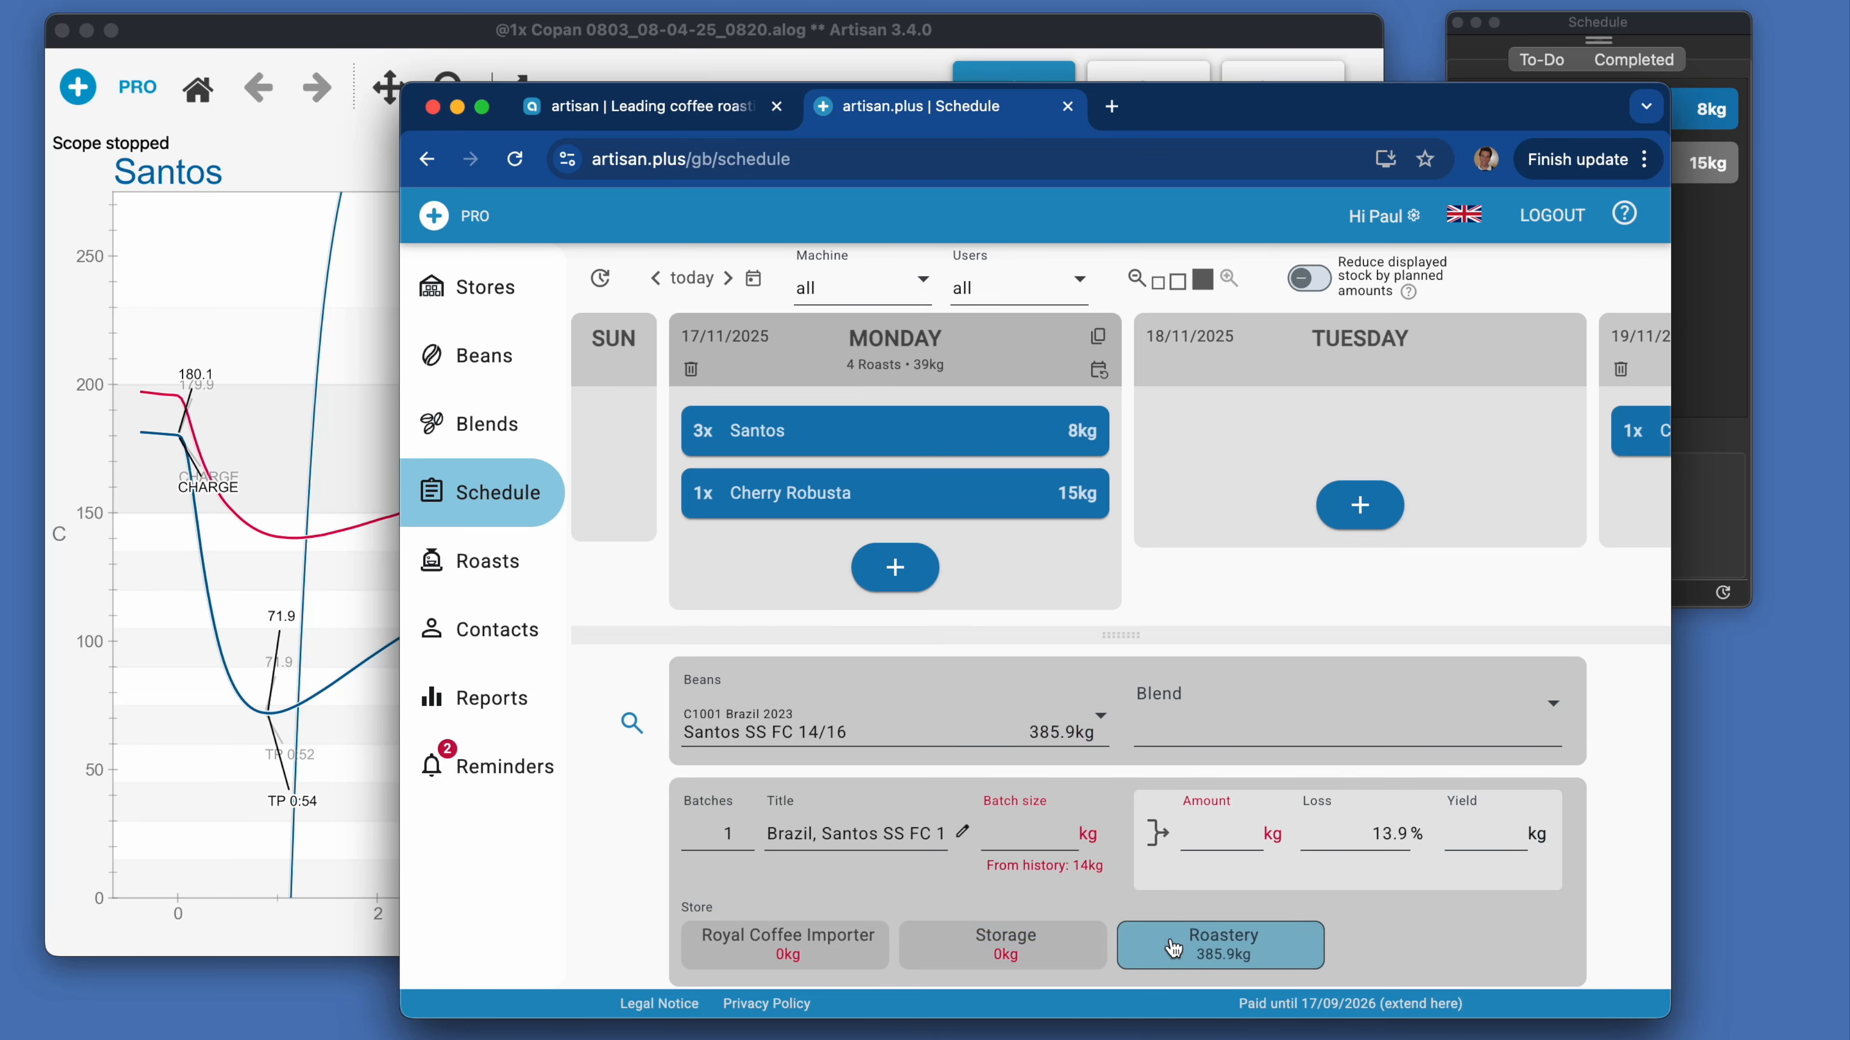
{"action": "left_click", "coordinate": [943, 731]}
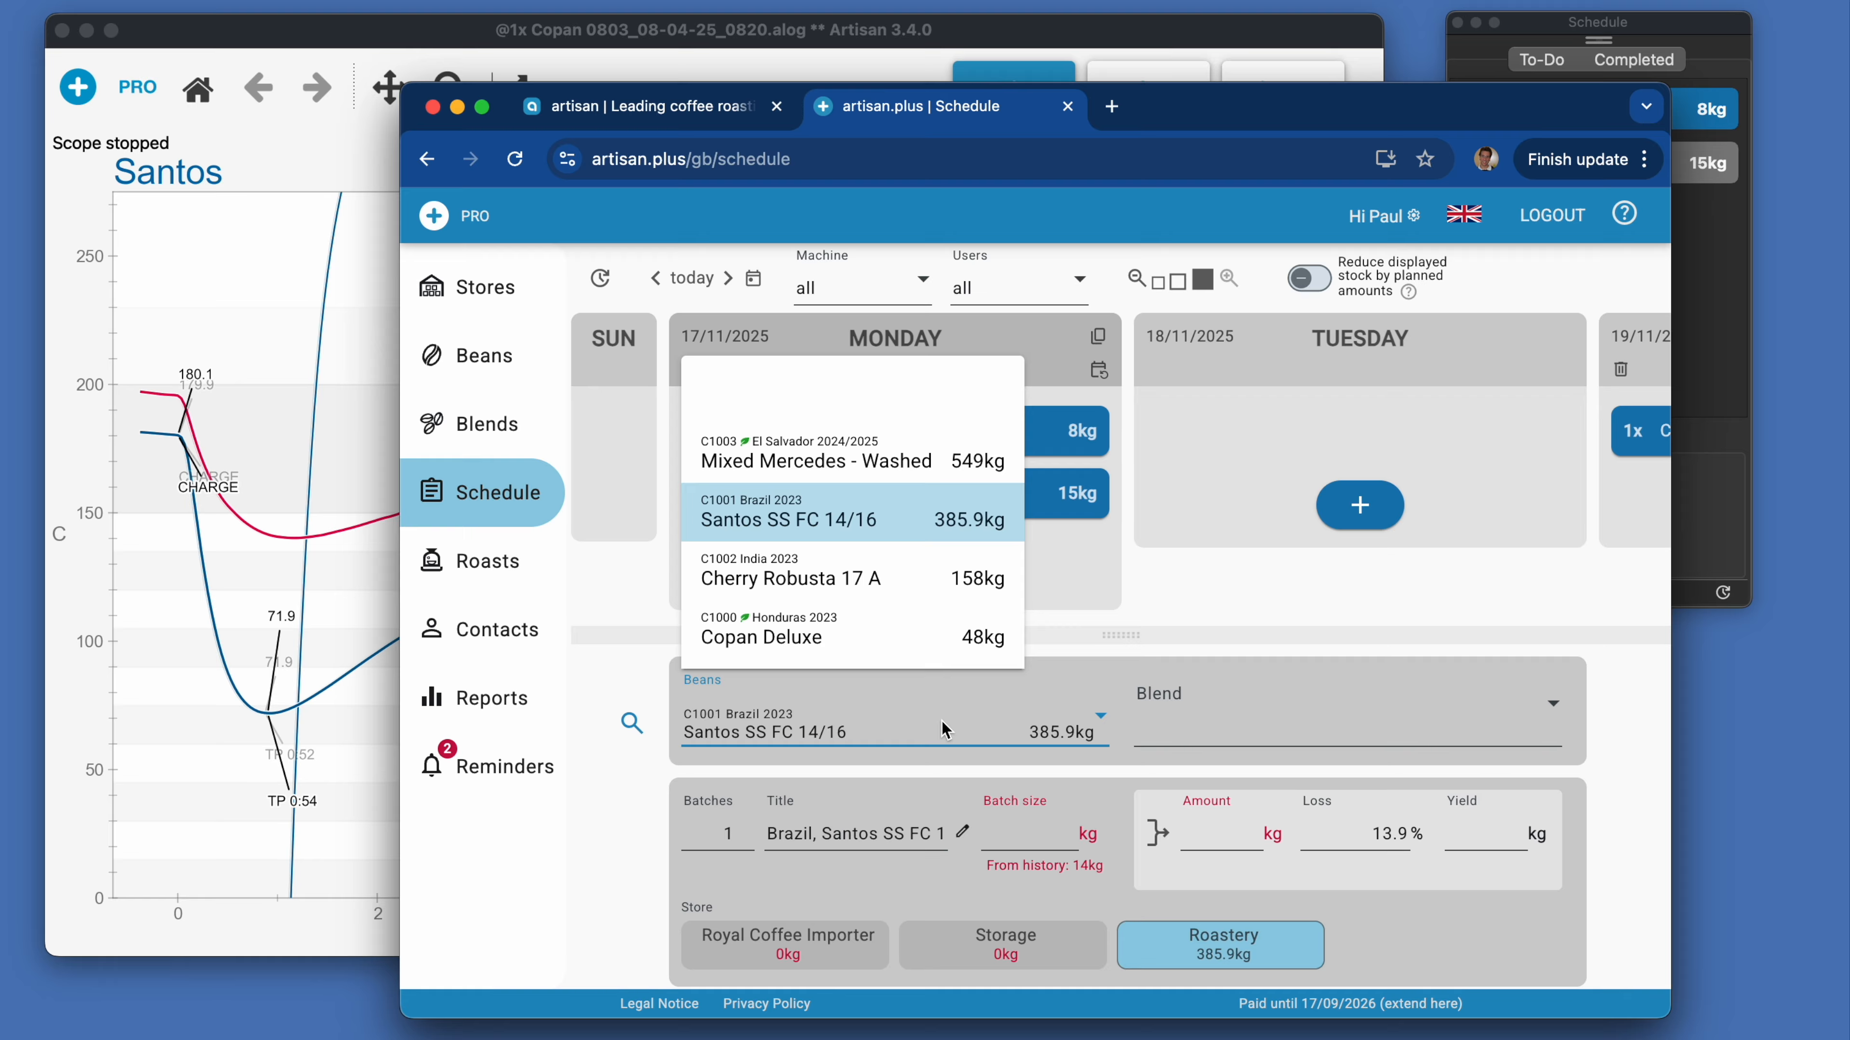
{"action": "left_click", "coordinate": [942, 729]}
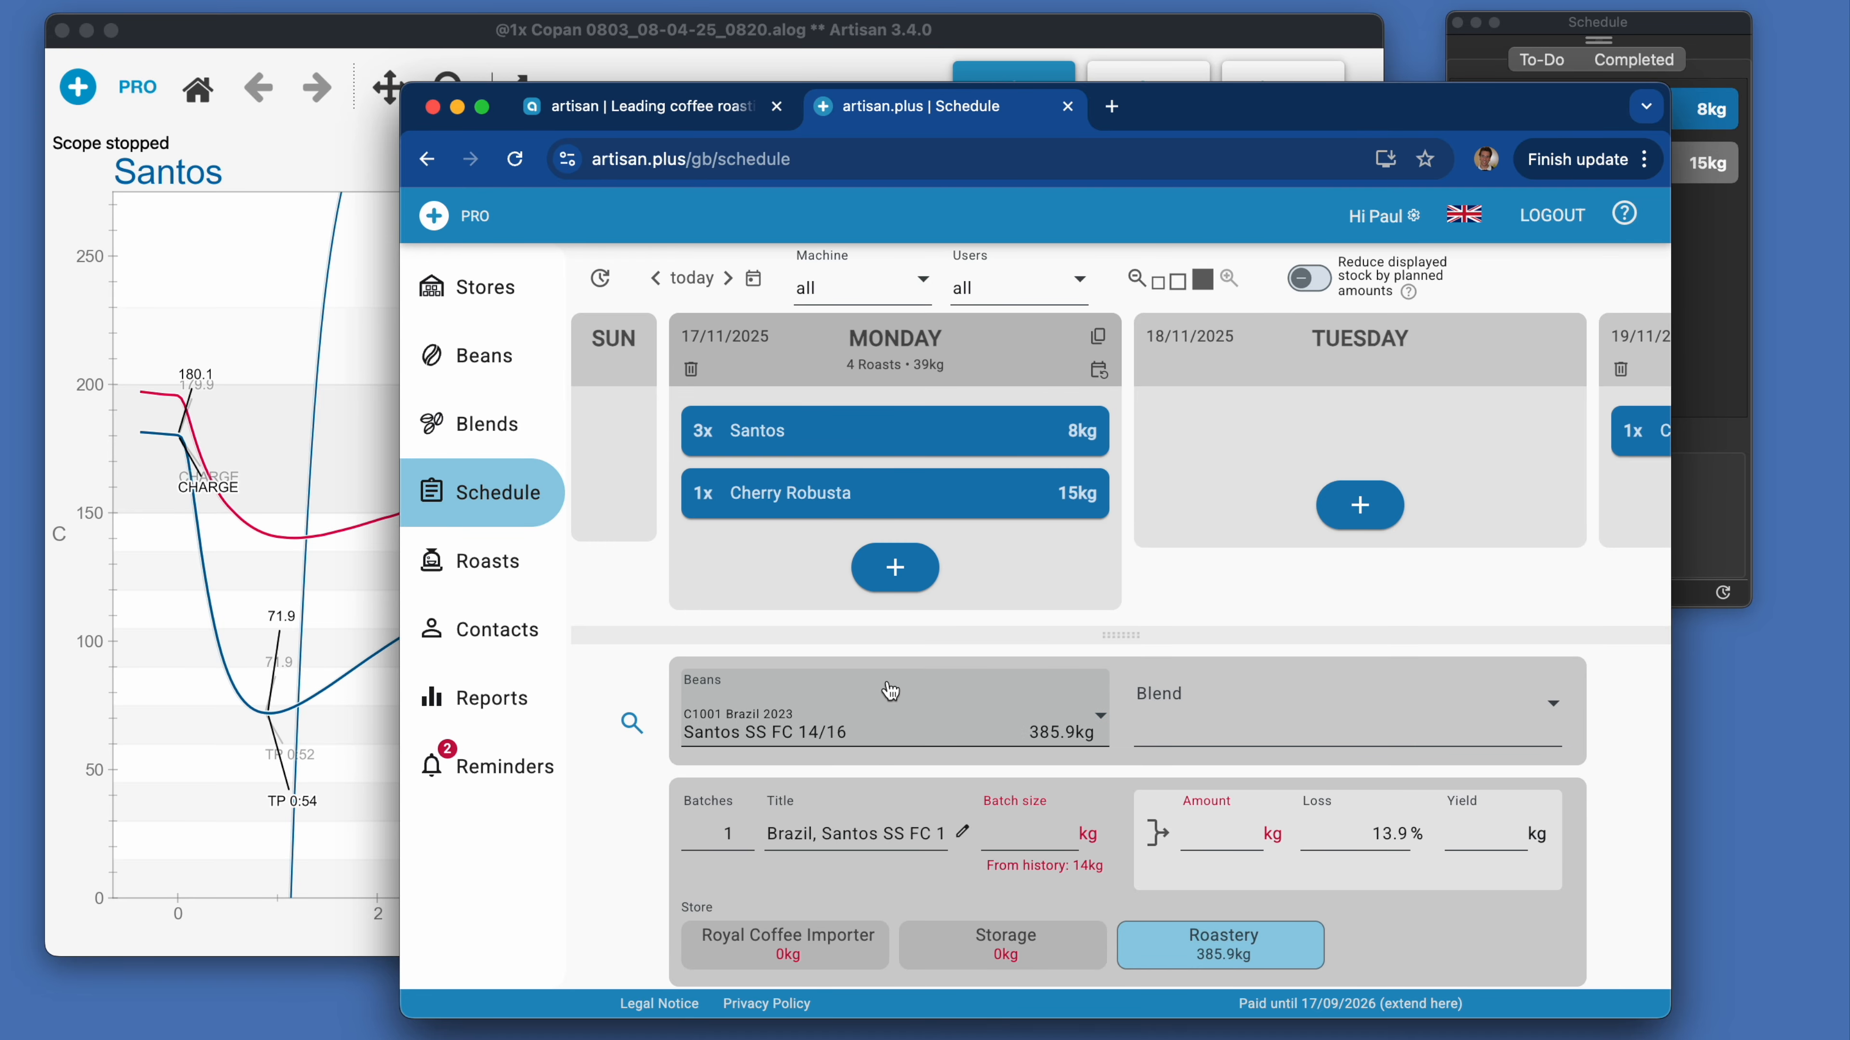
Step: Open the beans overview and list the hidden beans
{"action": "left_click", "coordinate": [504, 381]}
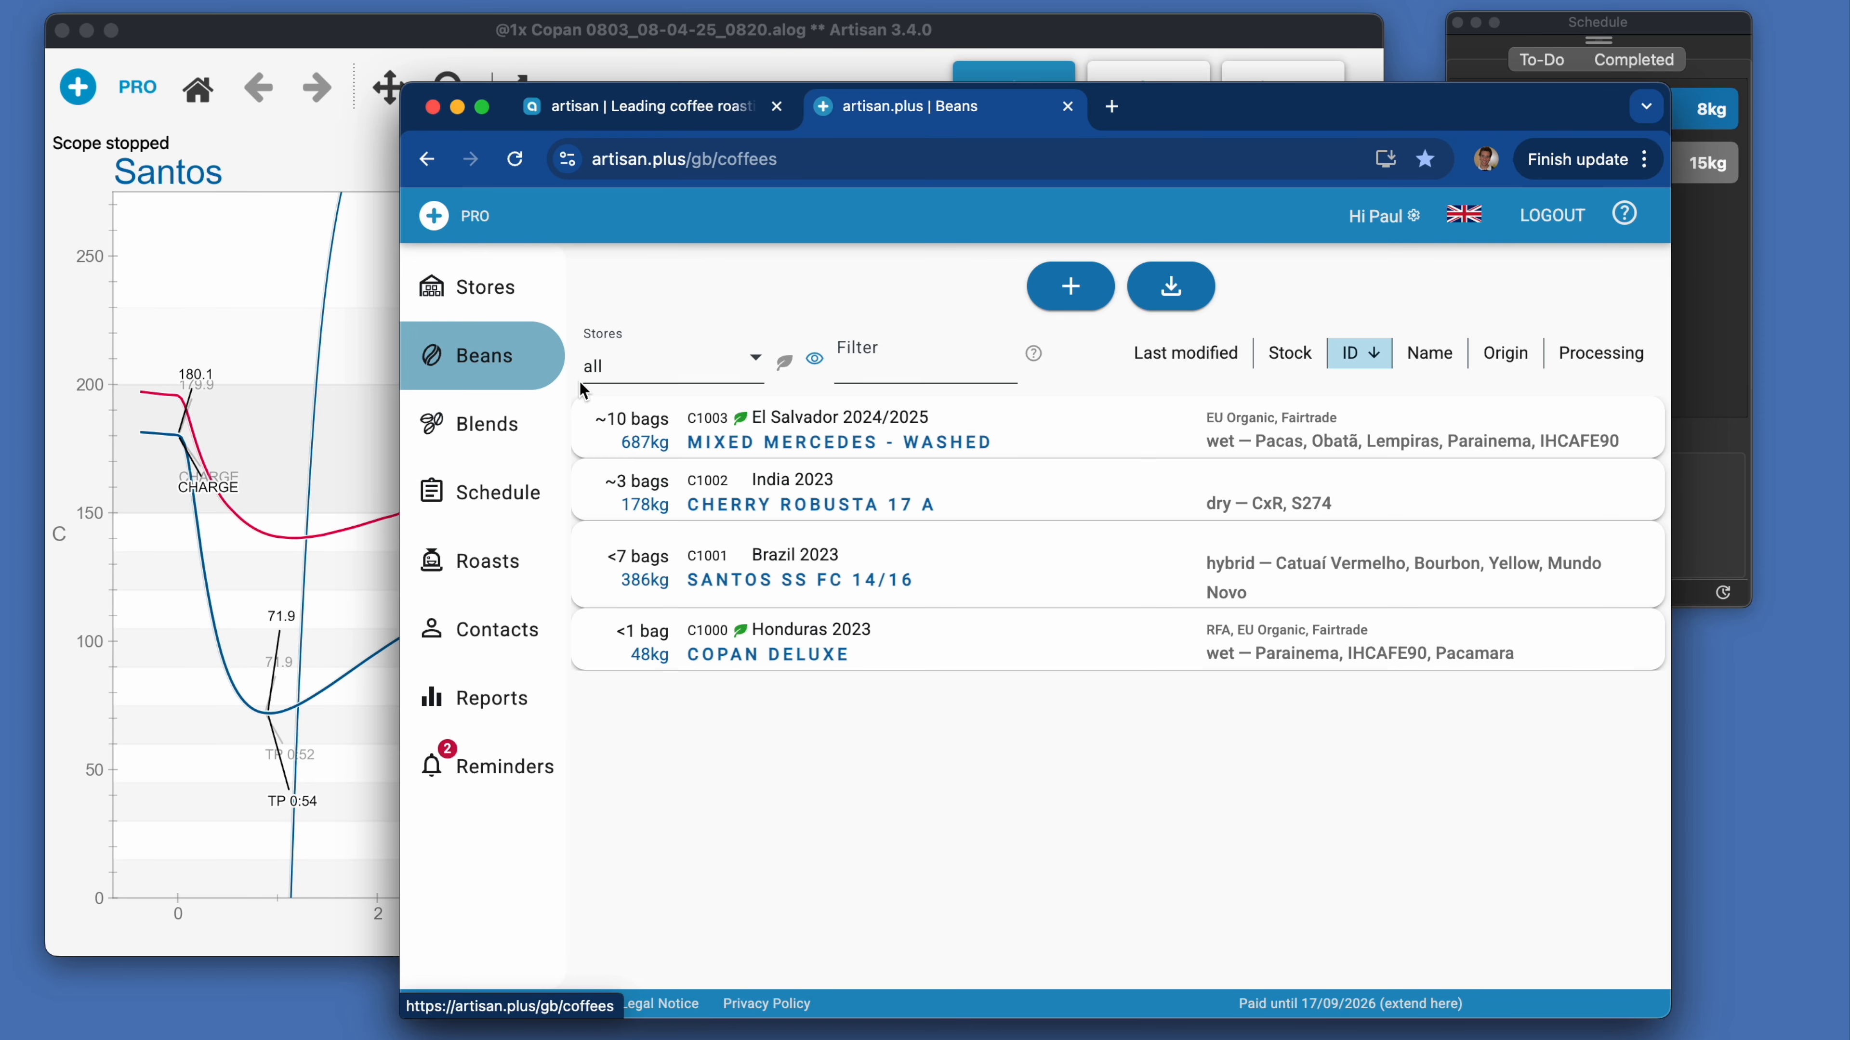
{"action": "left_click", "coordinate": [816, 360]}
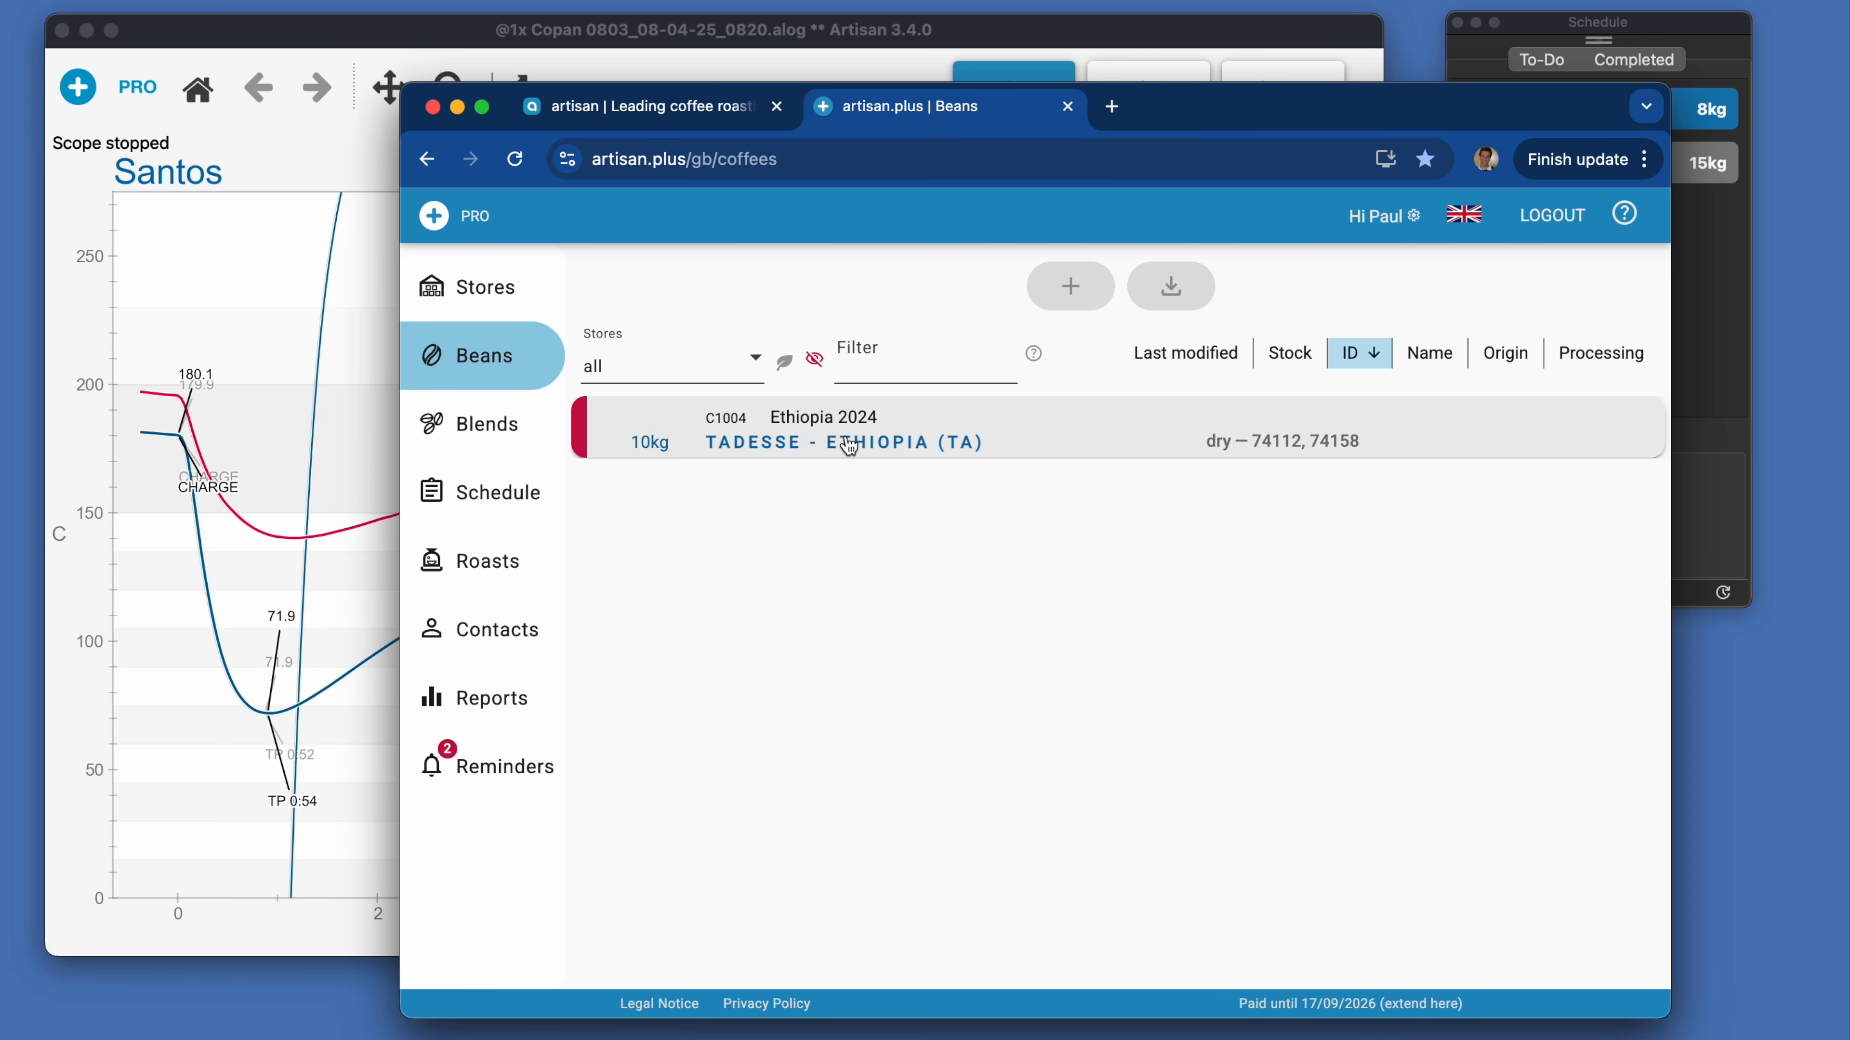
Step: Return to the schedule, set the store to Storage and look for "tad" in the list of available beans
{"action": "left_click", "coordinate": [504, 506]}
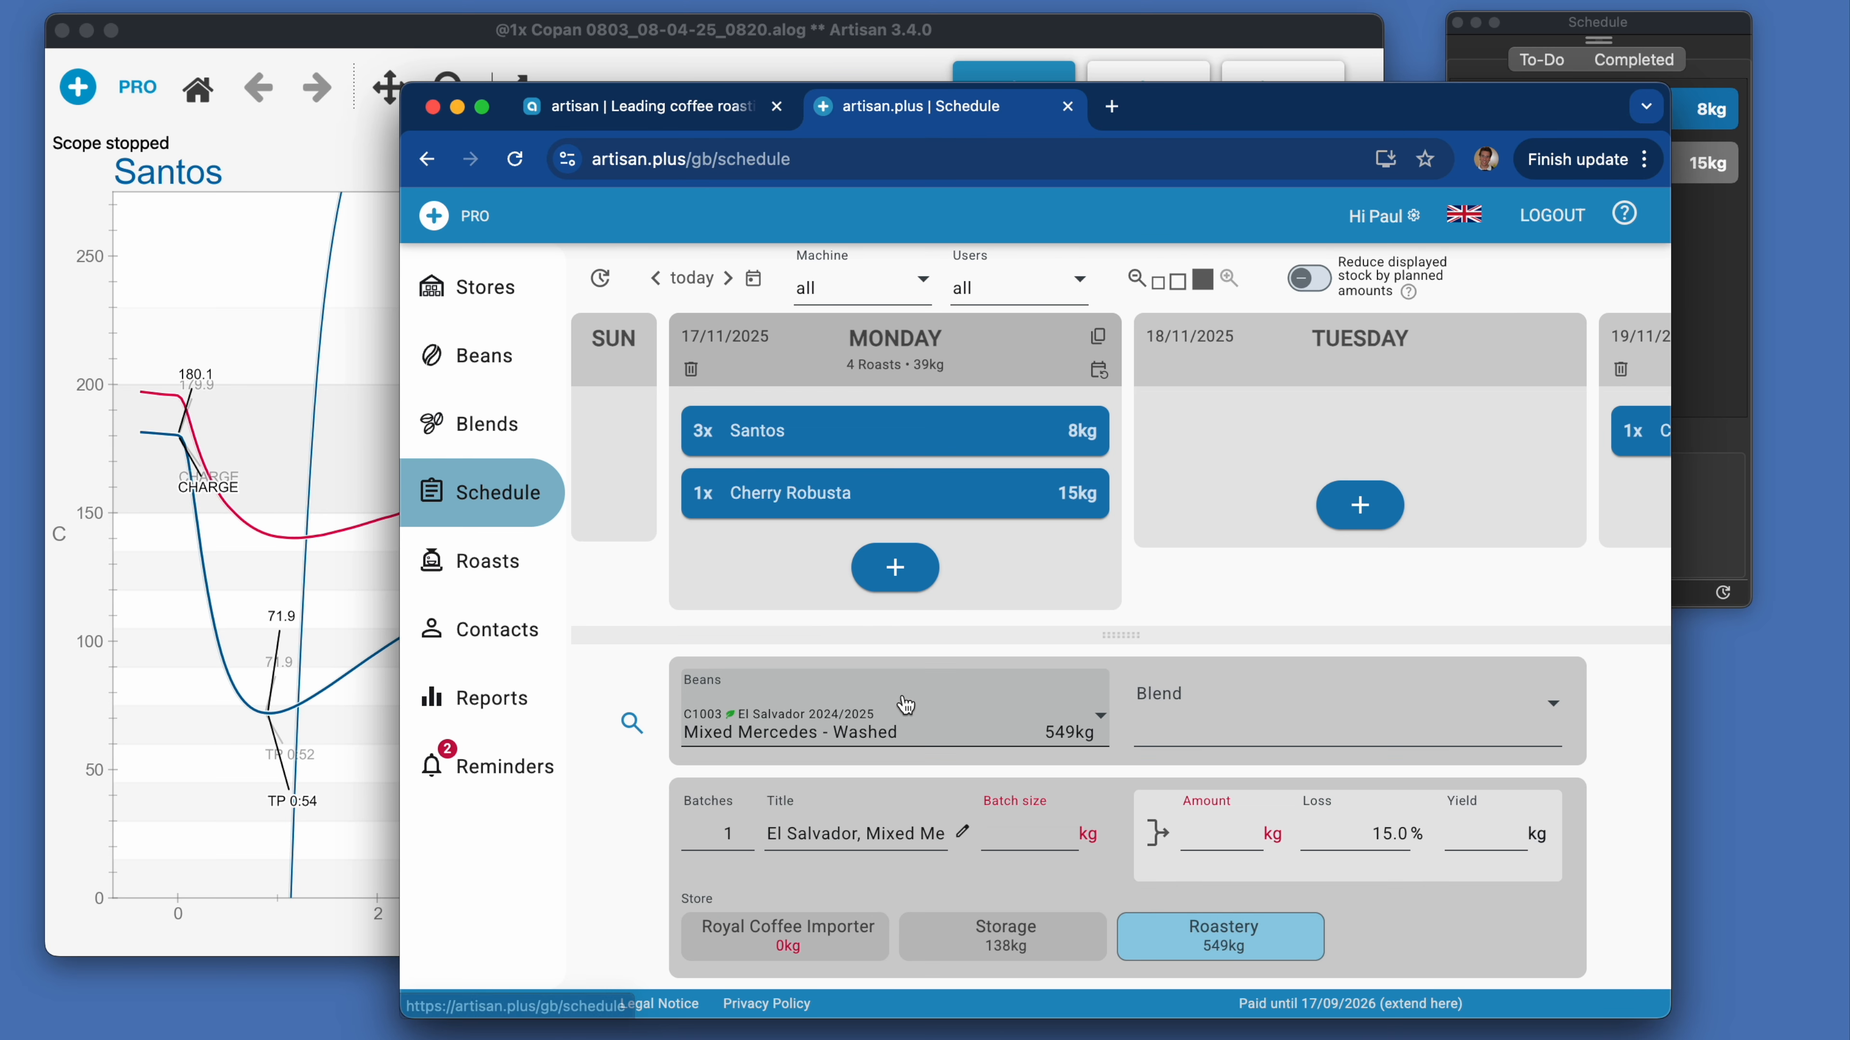
{"action": "left_click", "coordinate": [914, 734]}
{"action": "left_click", "coordinate": [911, 723]}
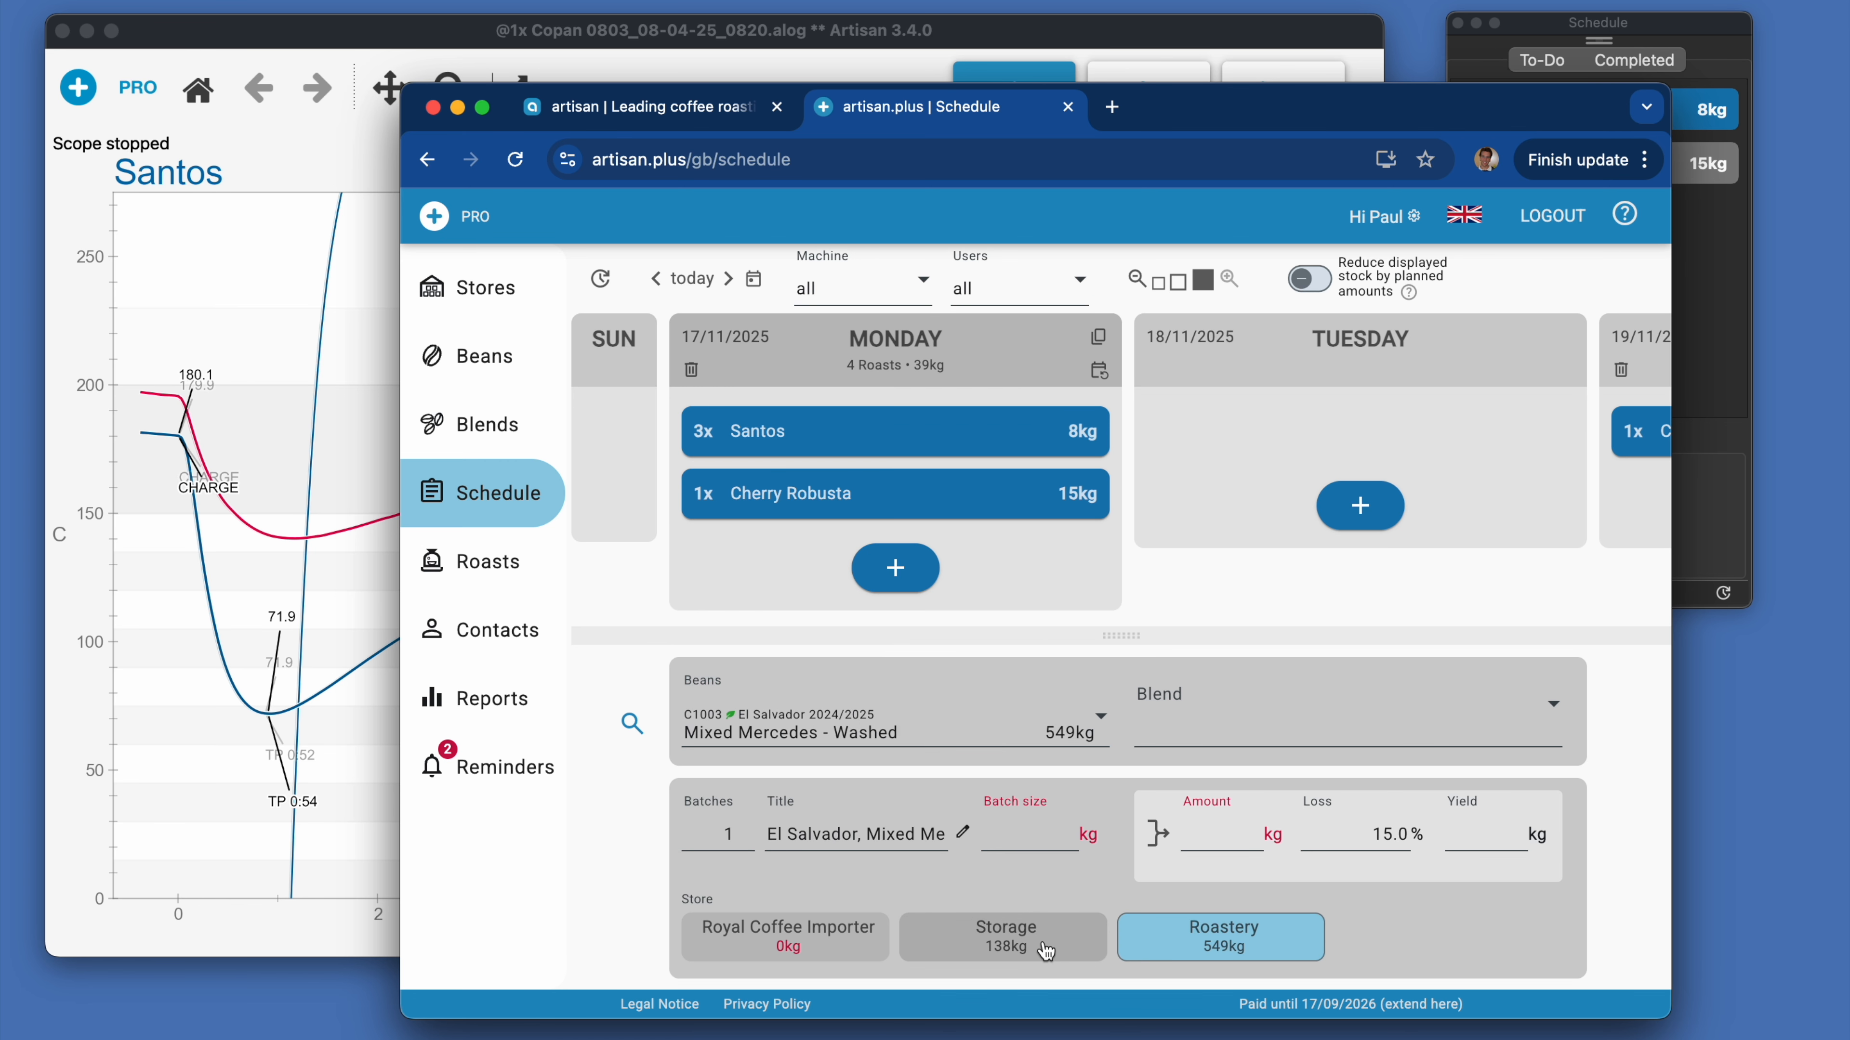
{"action": "left_click", "coordinate": [1046, 949]}
{"action": "left_click", "coordinate": [890, 729]}
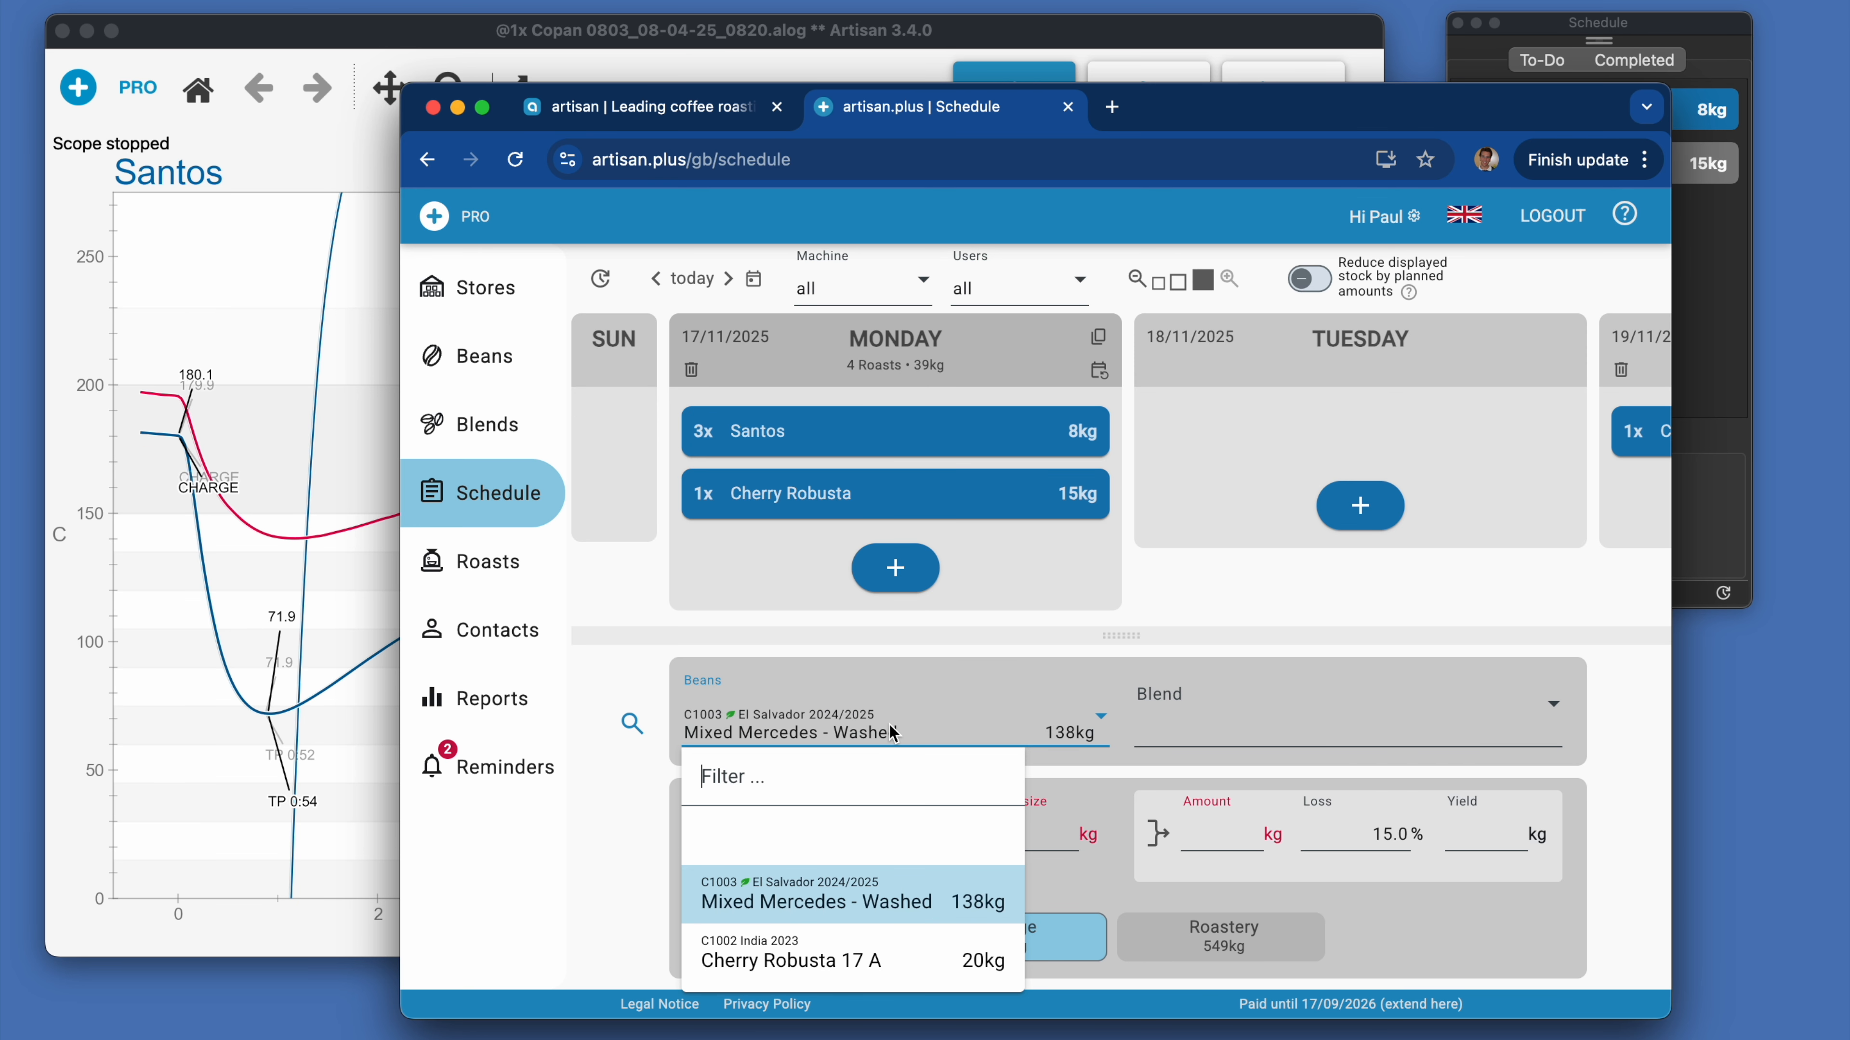
{"action": "type", "text": "tad"}
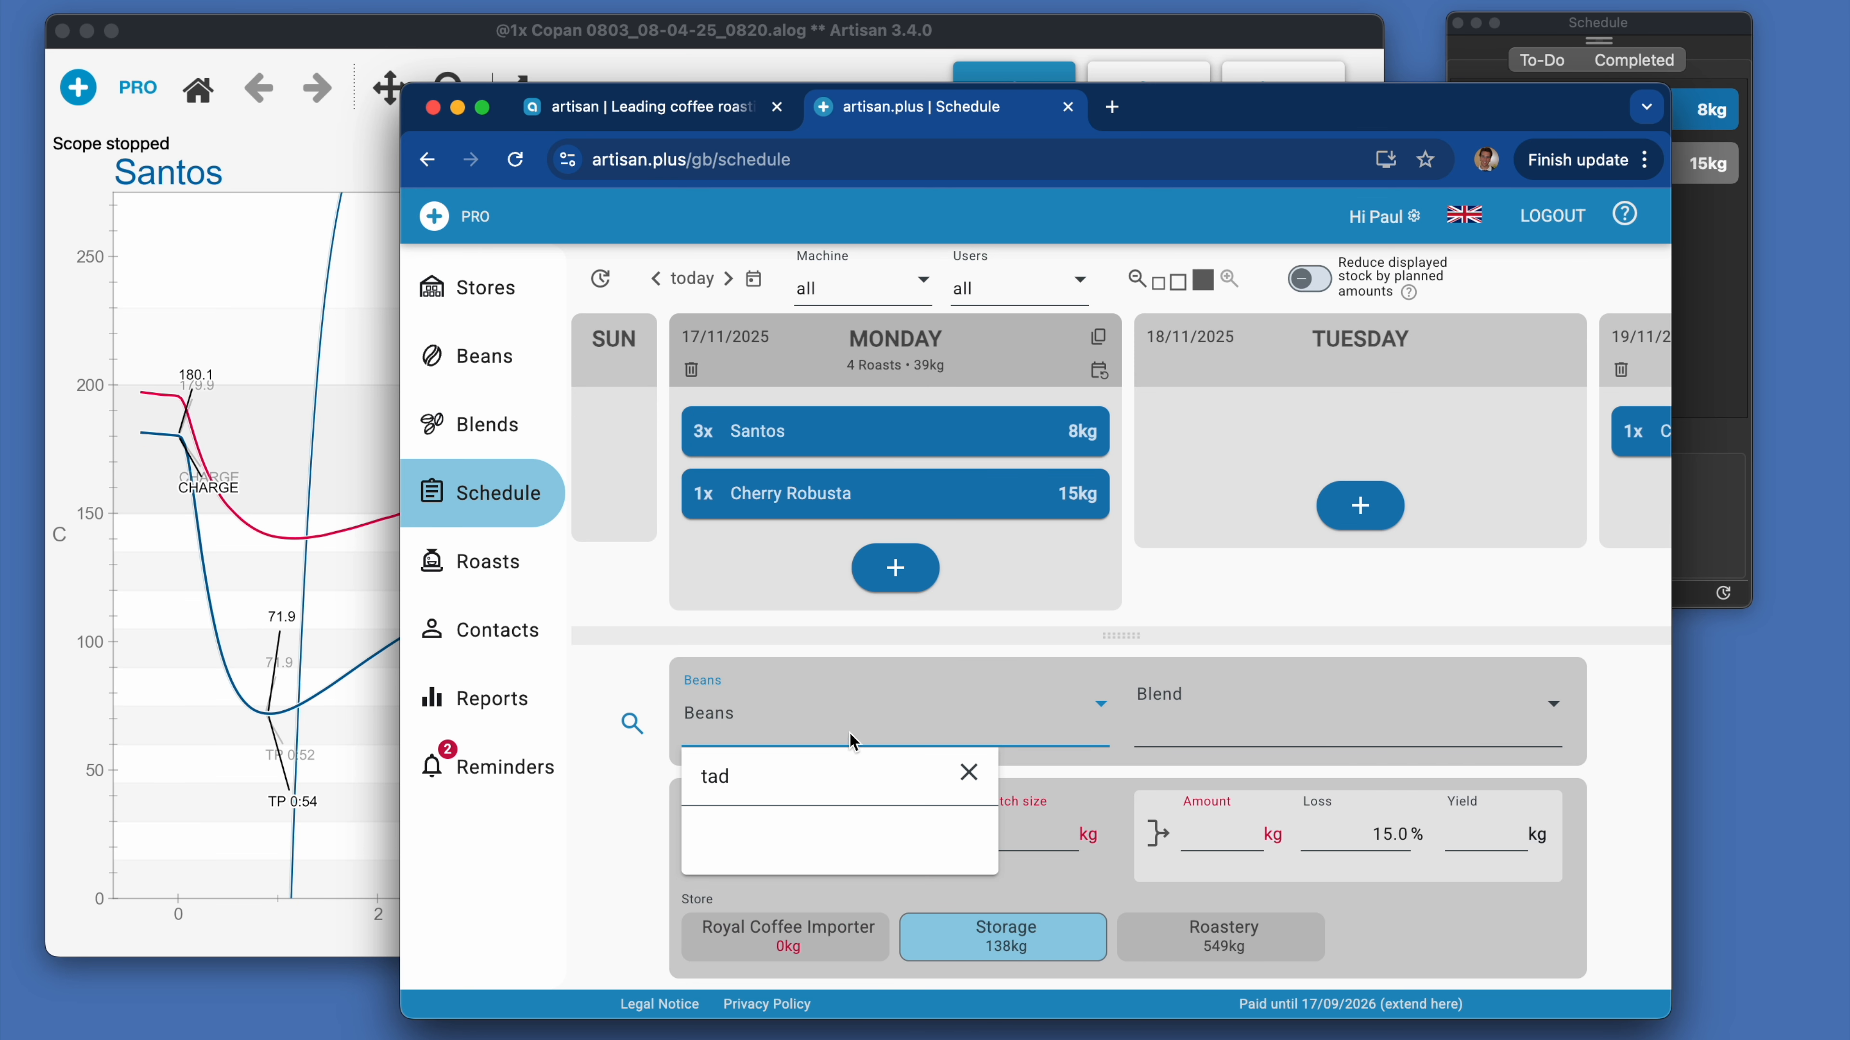
{"action": "left_click", "coordinate": [968, 772]}
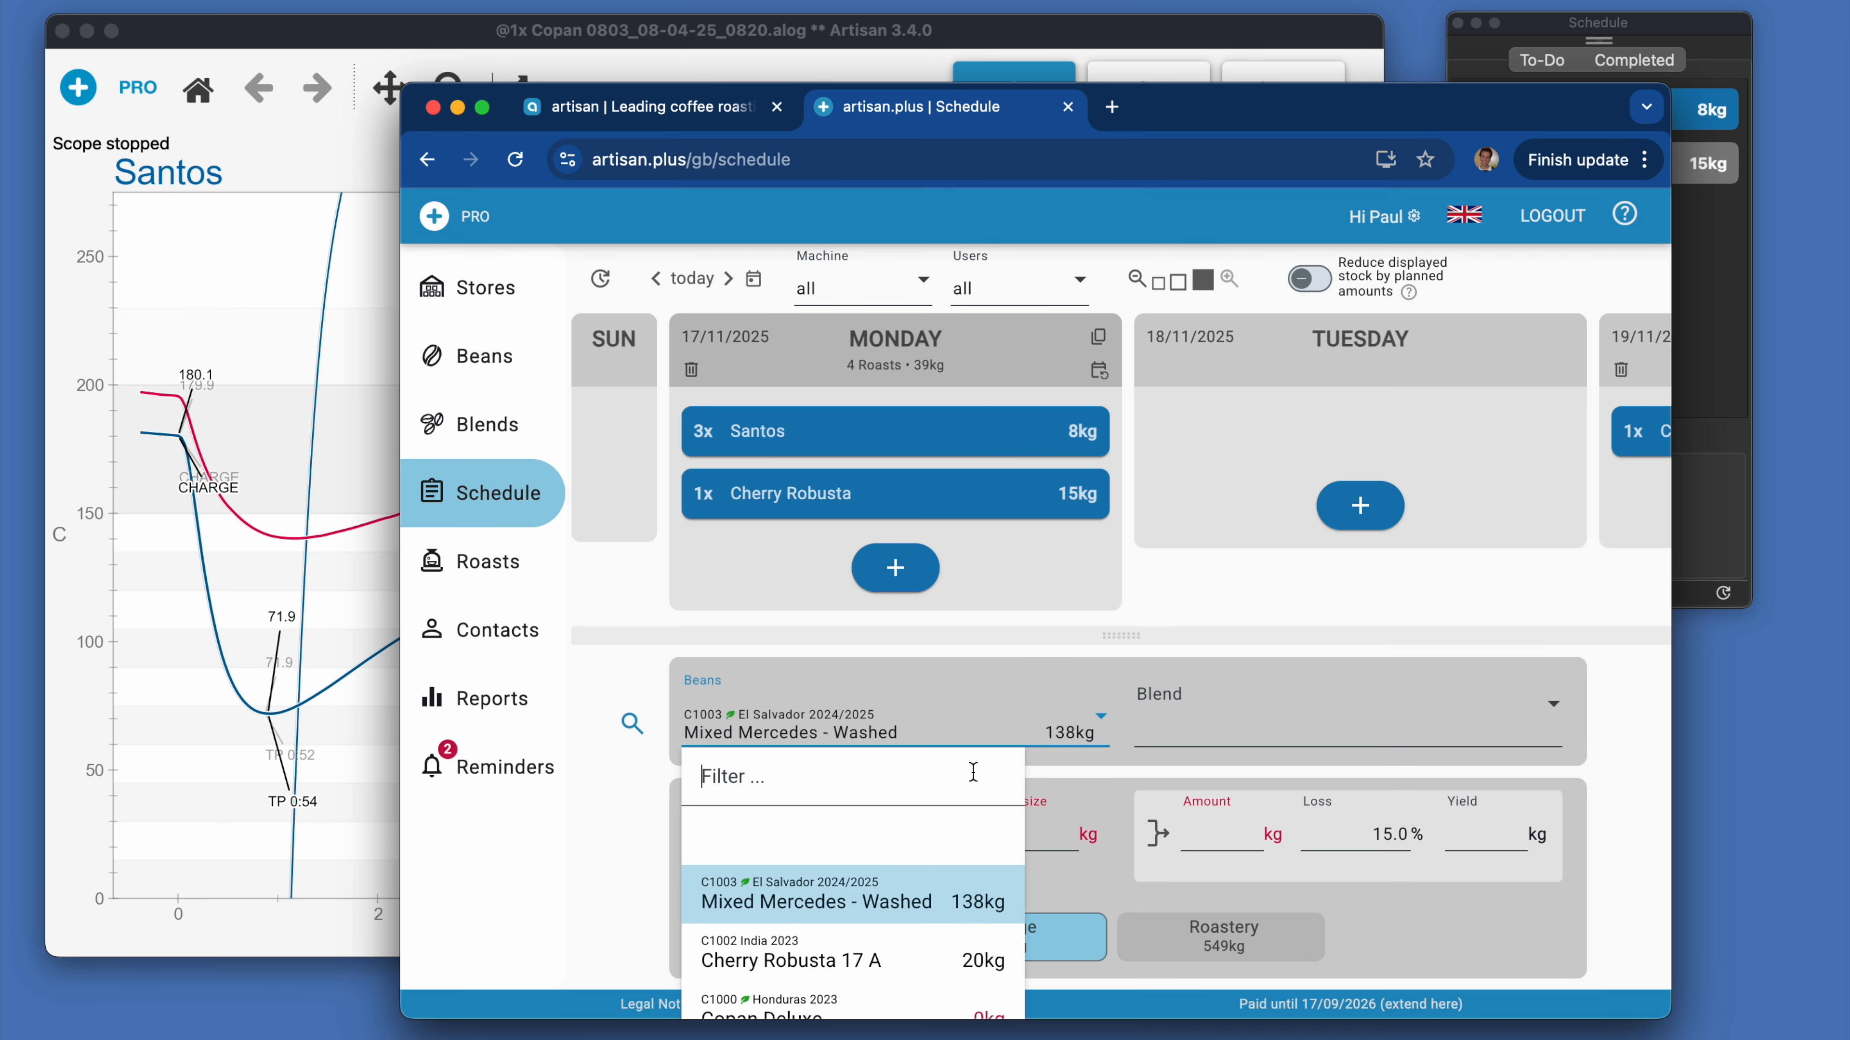
{"action": "left_click", "coordinate": [881, 664]}
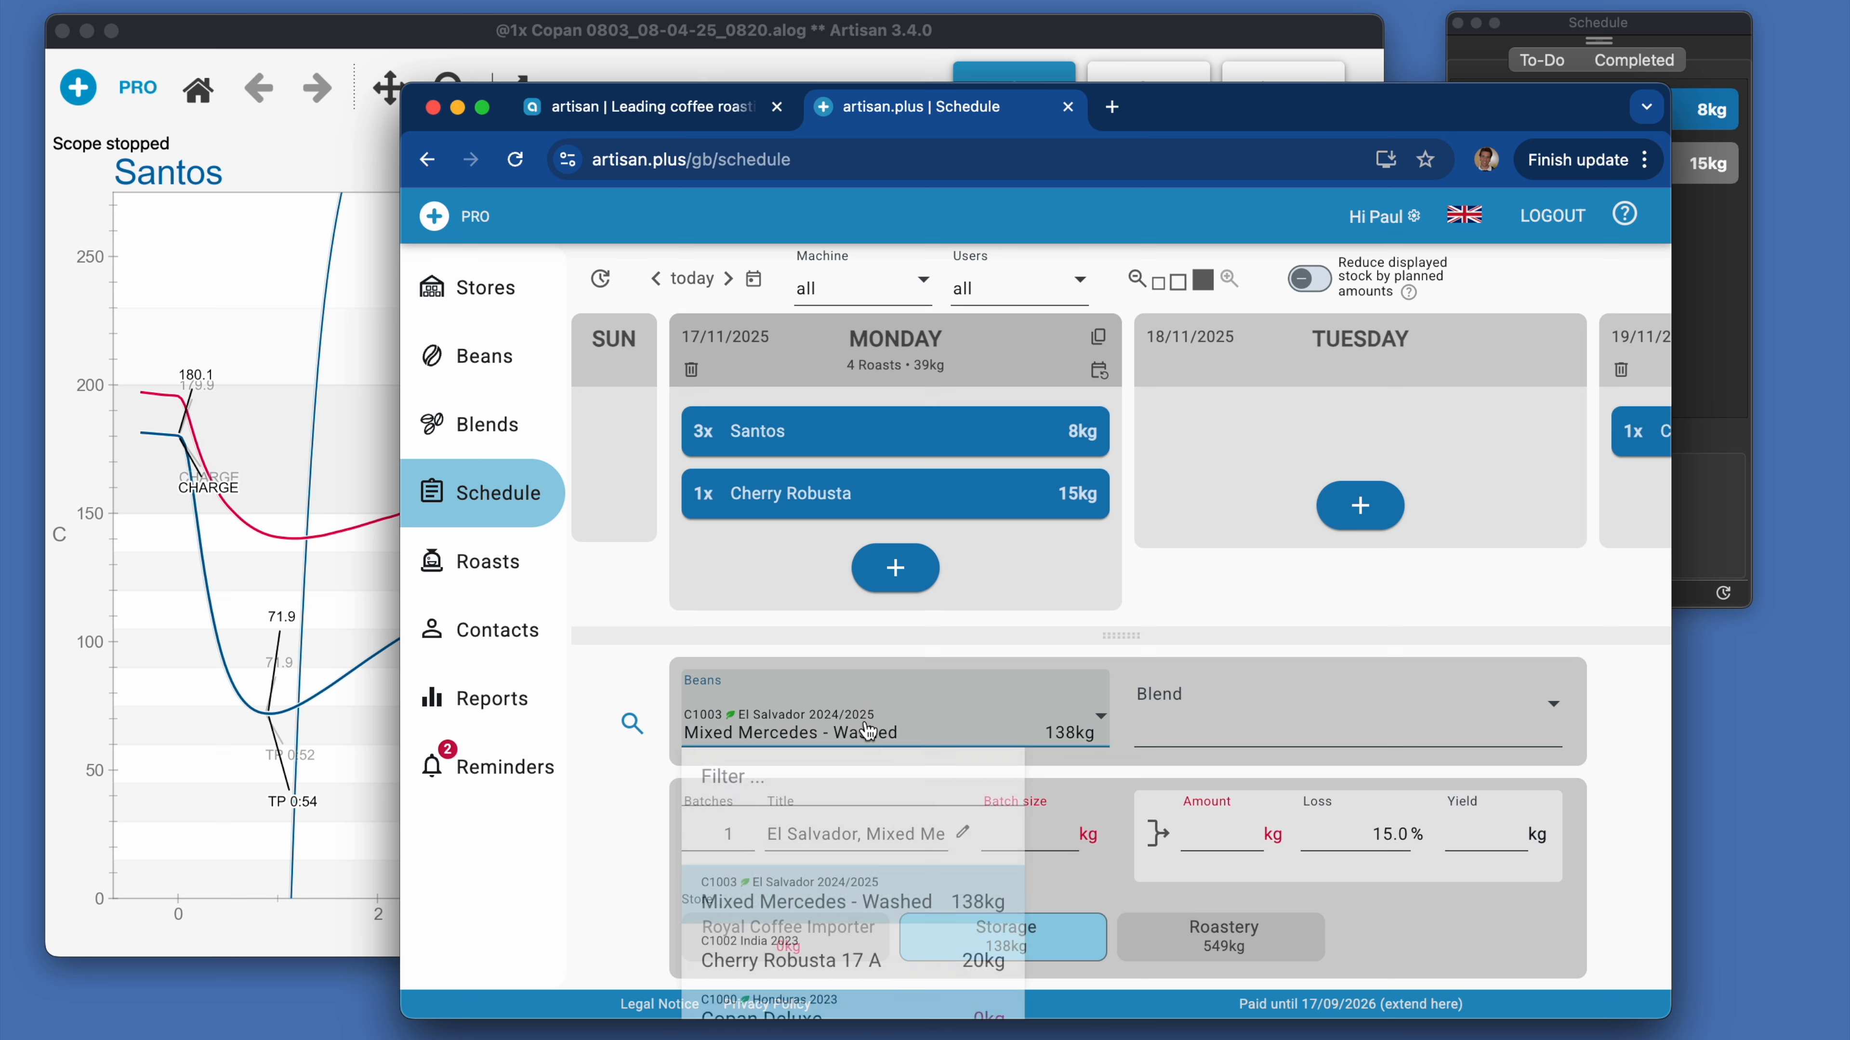
Step: Search all beans for "tade", unhide Tadesse - Ethiopia (TA) and select it for the new roast
{"action": "left_click", "coordinate": [630, 724]}
{"action": "type", "text": "tade"}
{"action": "left_click", "coordinate": [1158, 512]}
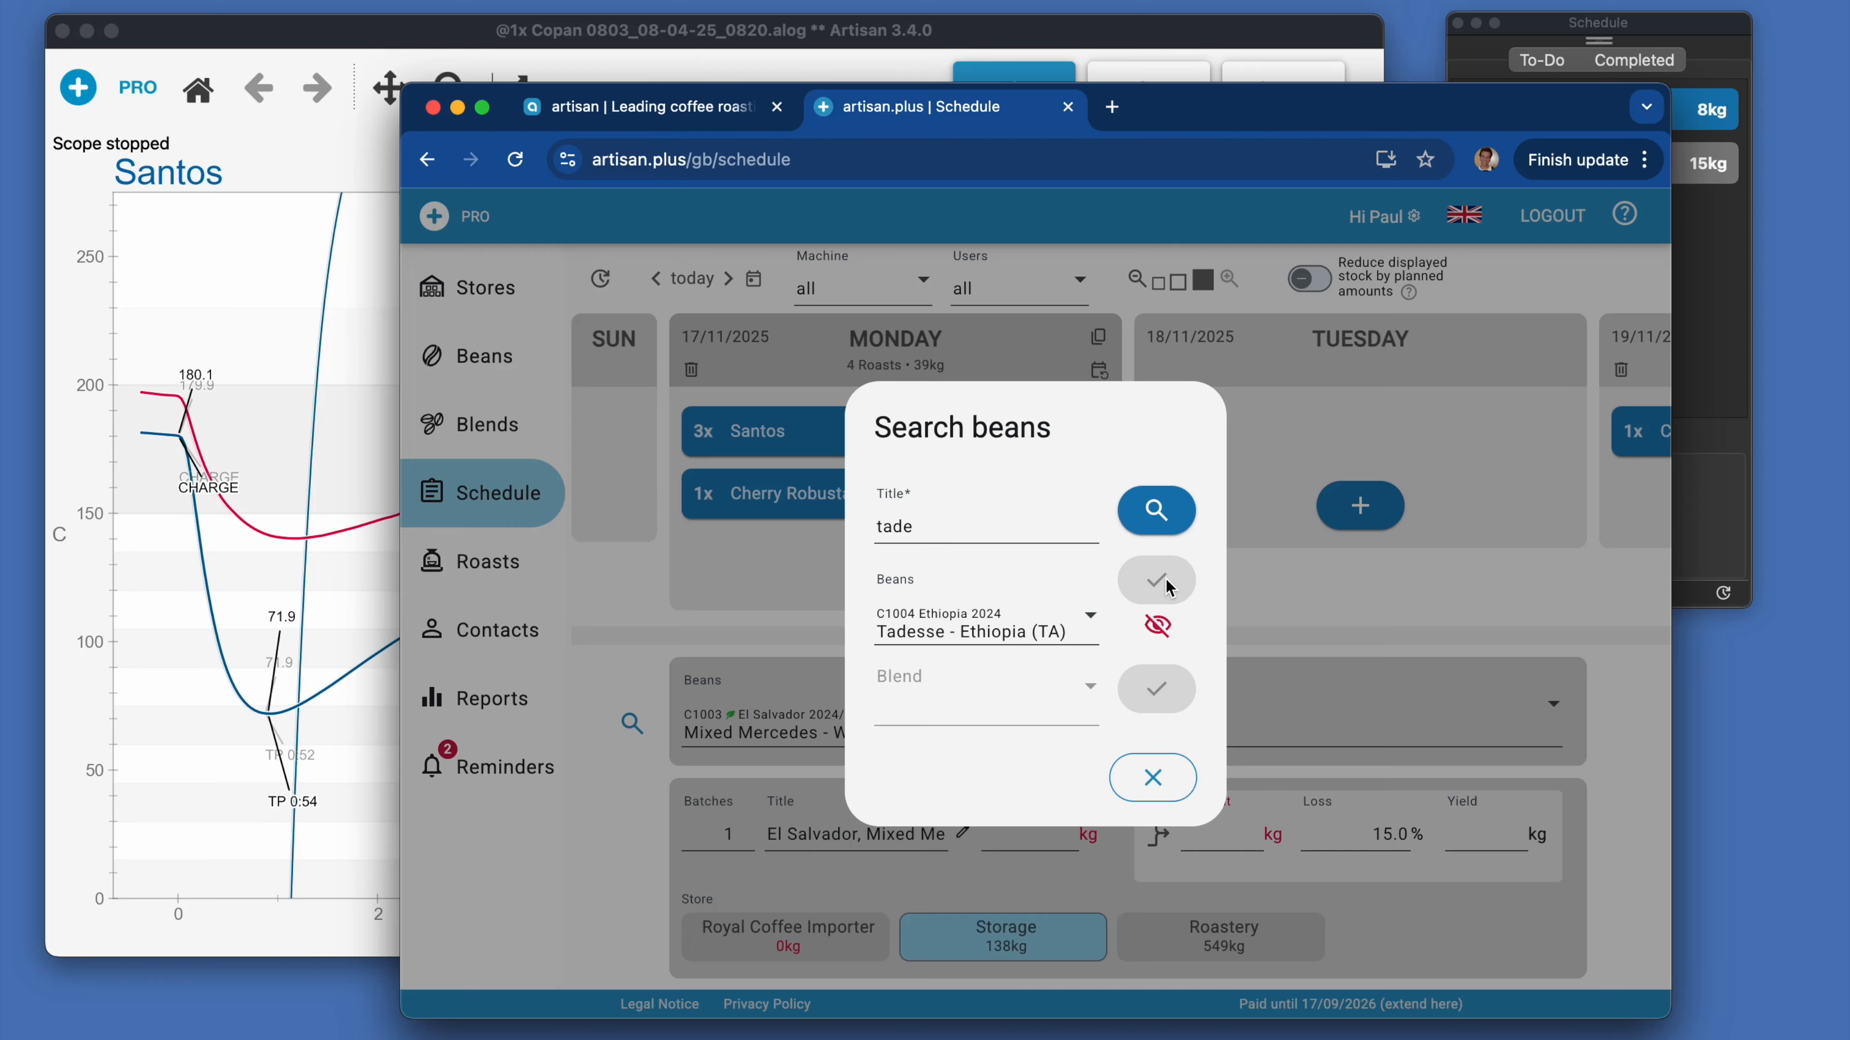
{"action": "left_click", "coordinate": [1158, 628]}
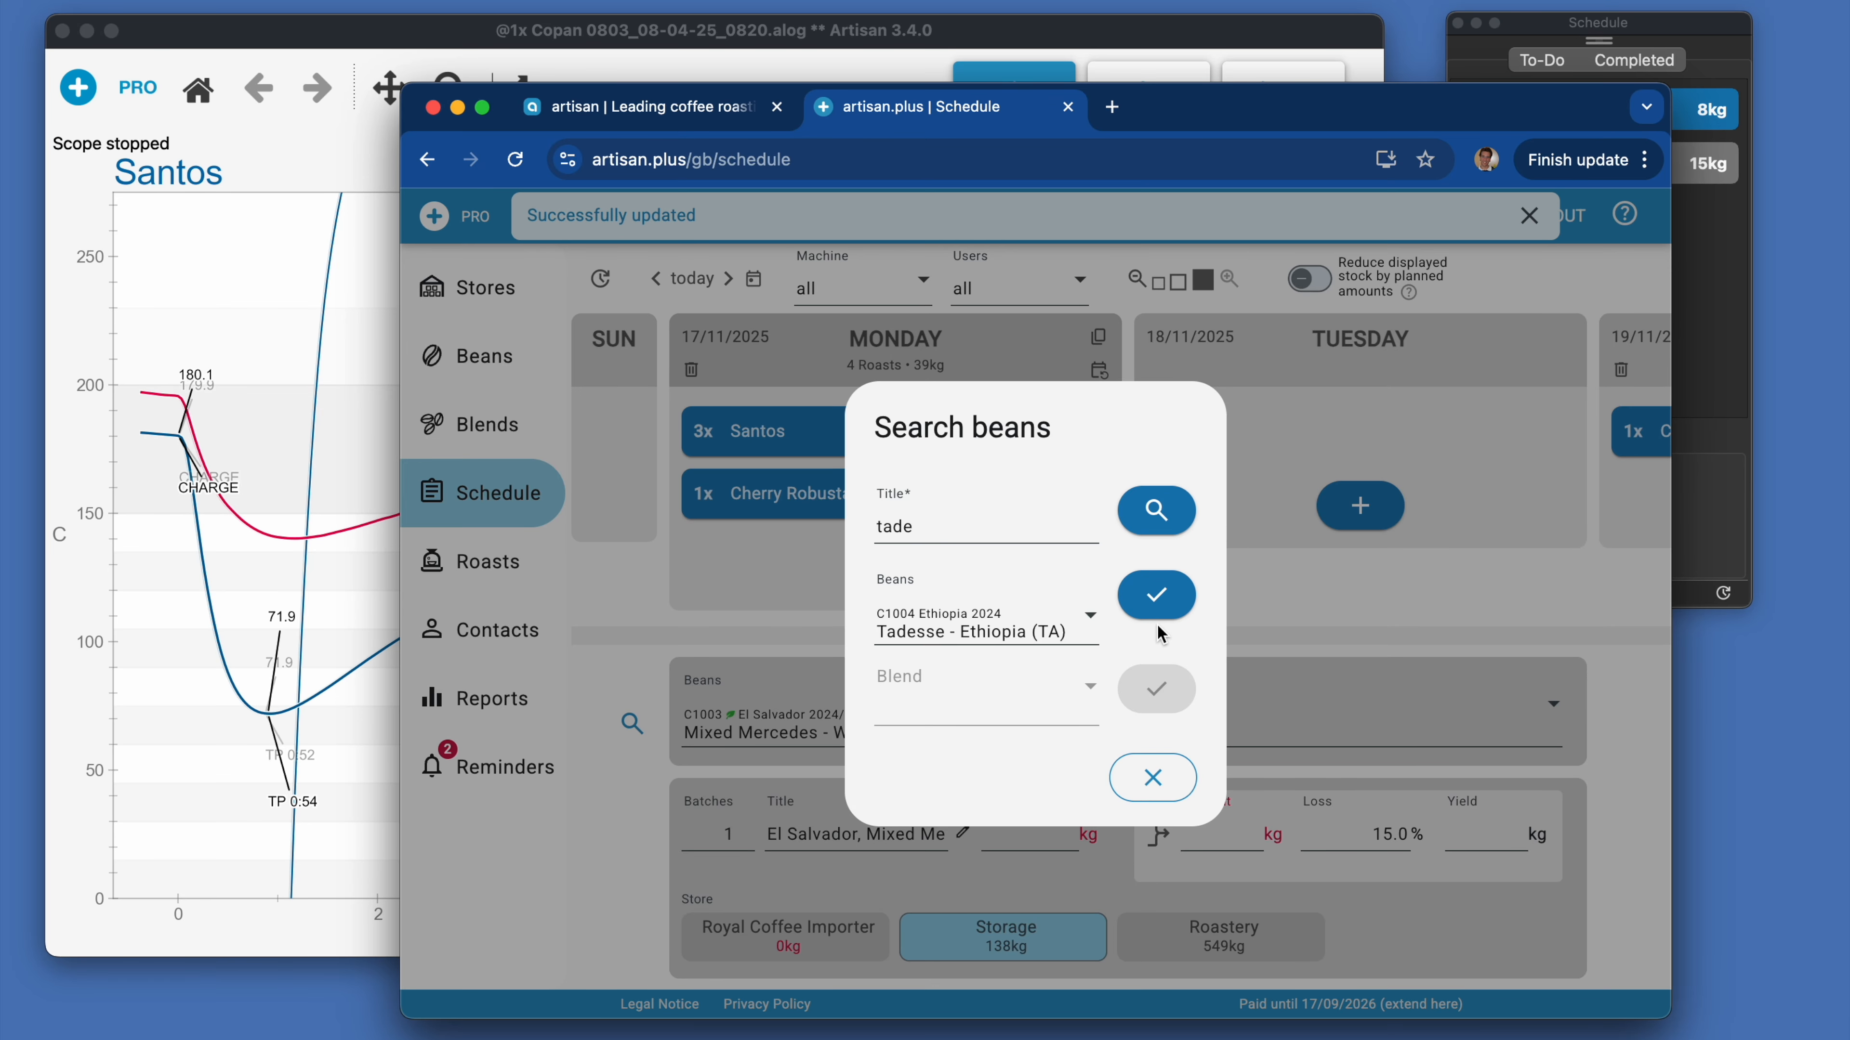
{"action": "left_click", "coordinate": [1157, 598]}
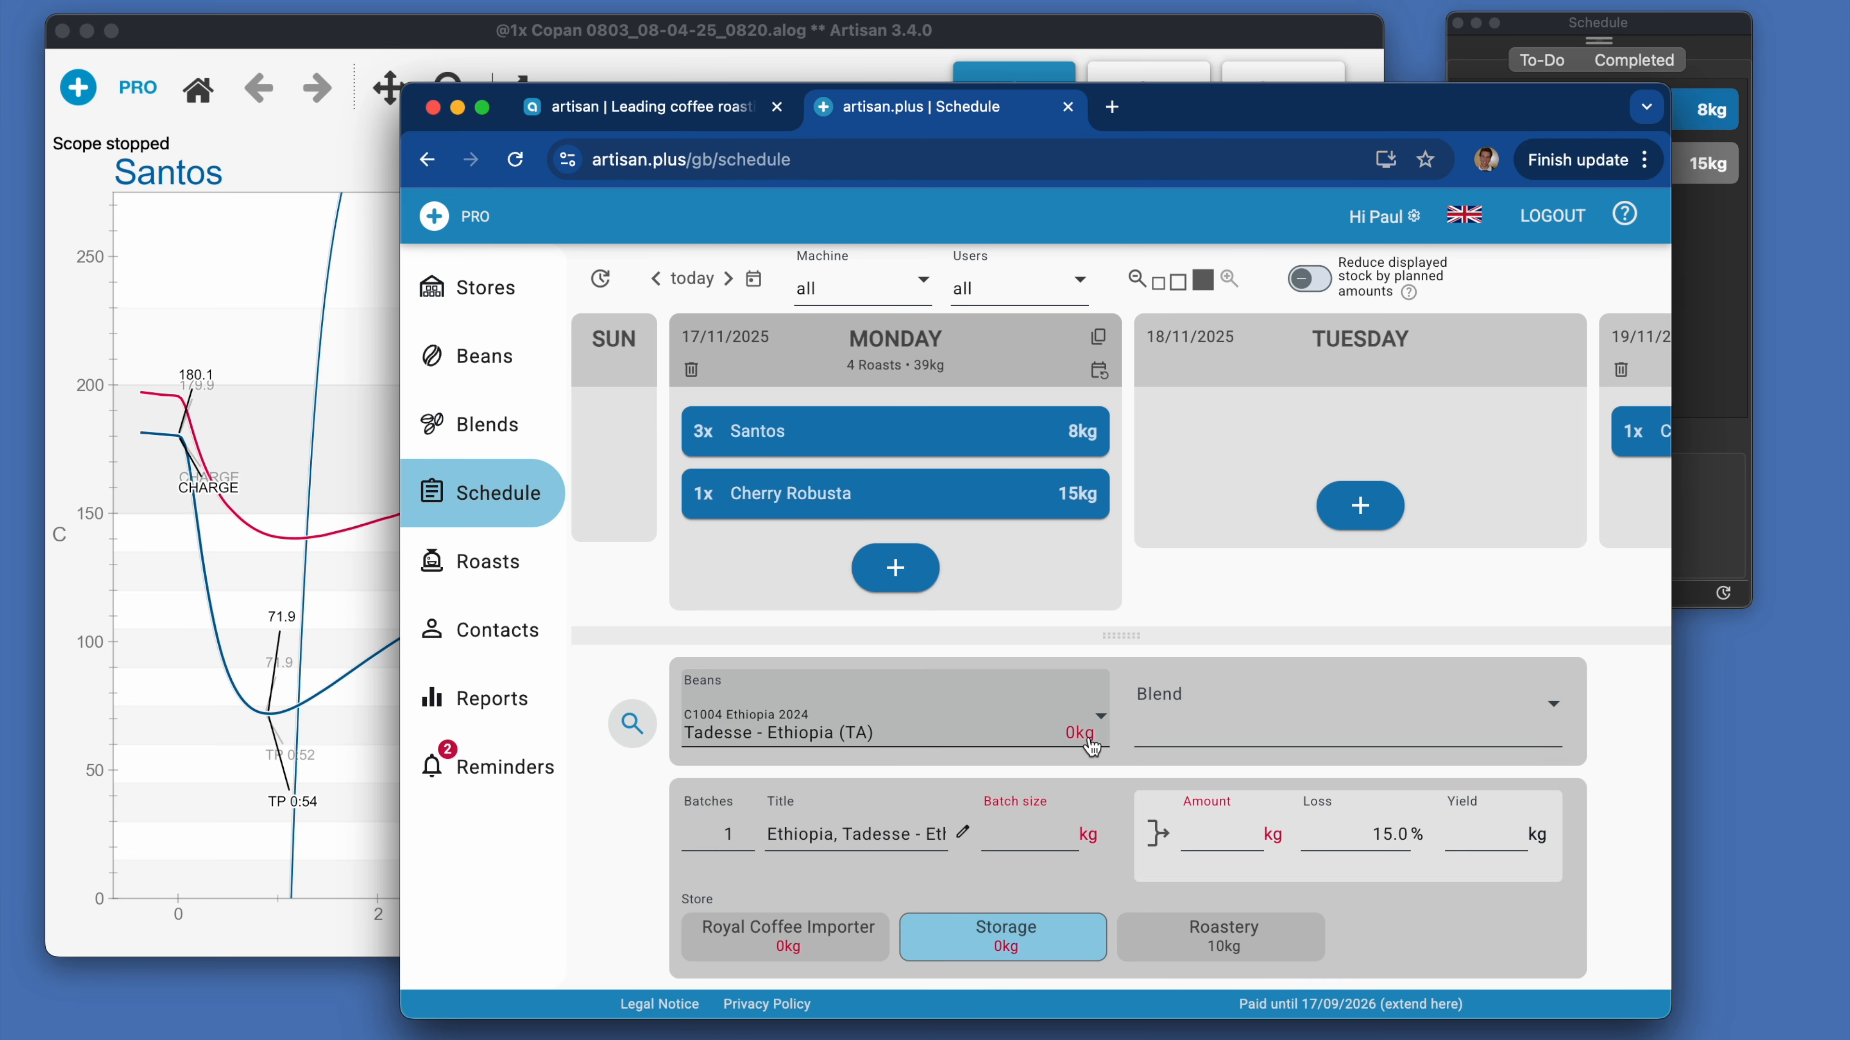
Step: Source the Tadesse beans from the Roastery store and add one 10 kg batch to Monday 17/11/2025
{"action": "left_click", "coordinate": [1236, 938]}
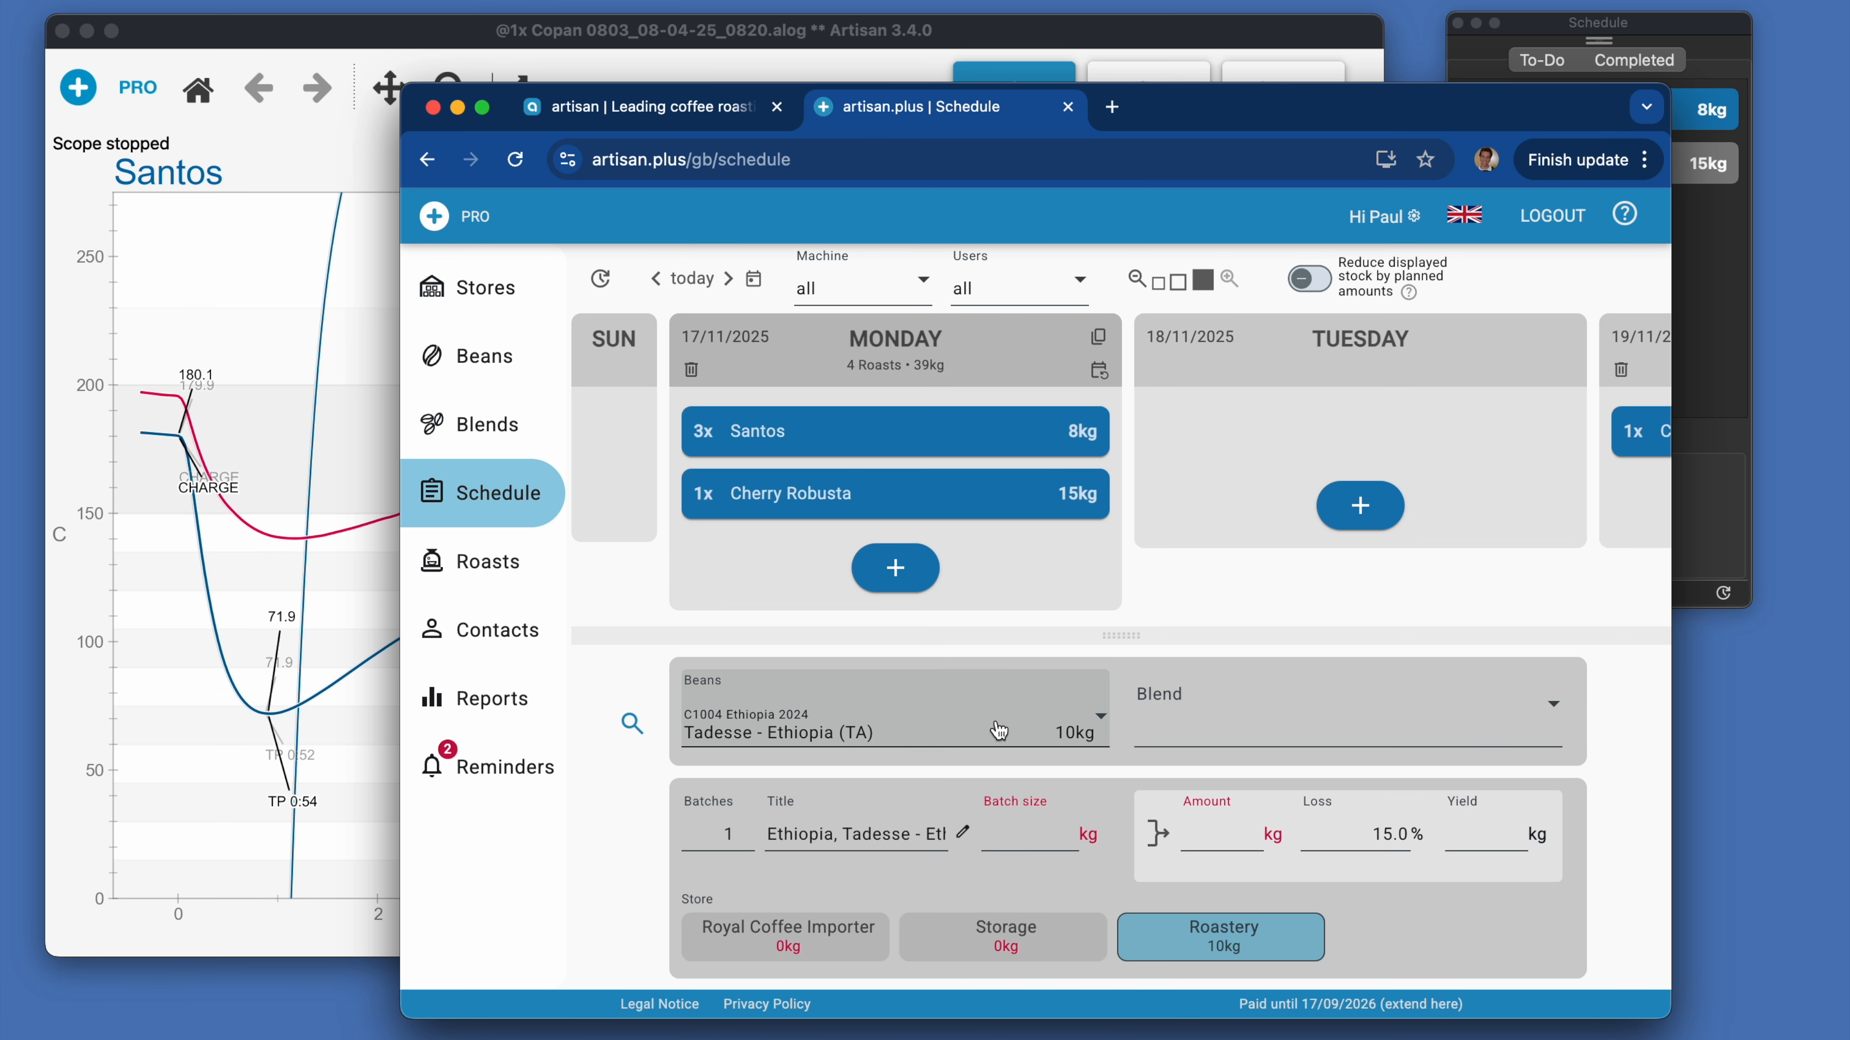
{"action": "left_click", "coordinate": [1031, 835]}
{"action": "left_click", "coordinate": [942, 577]}
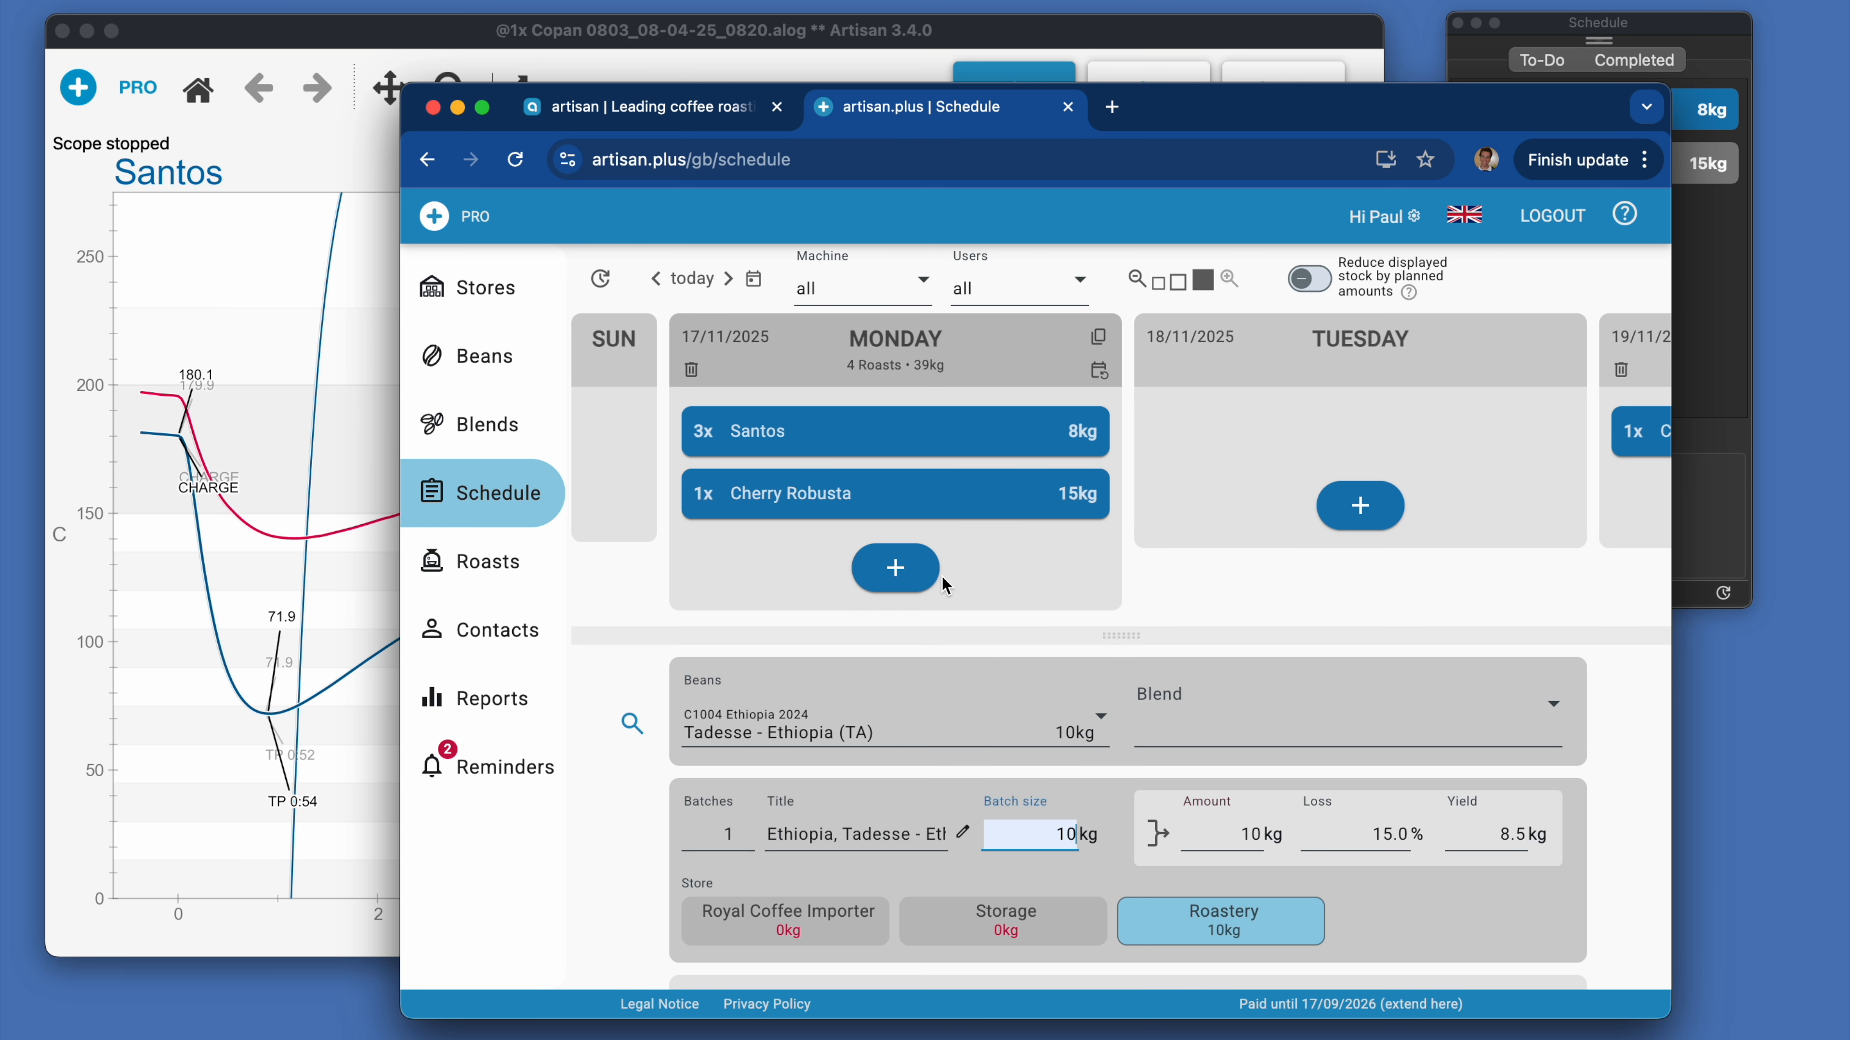
{"action": "left_click", "coordinate": [908, 570]}
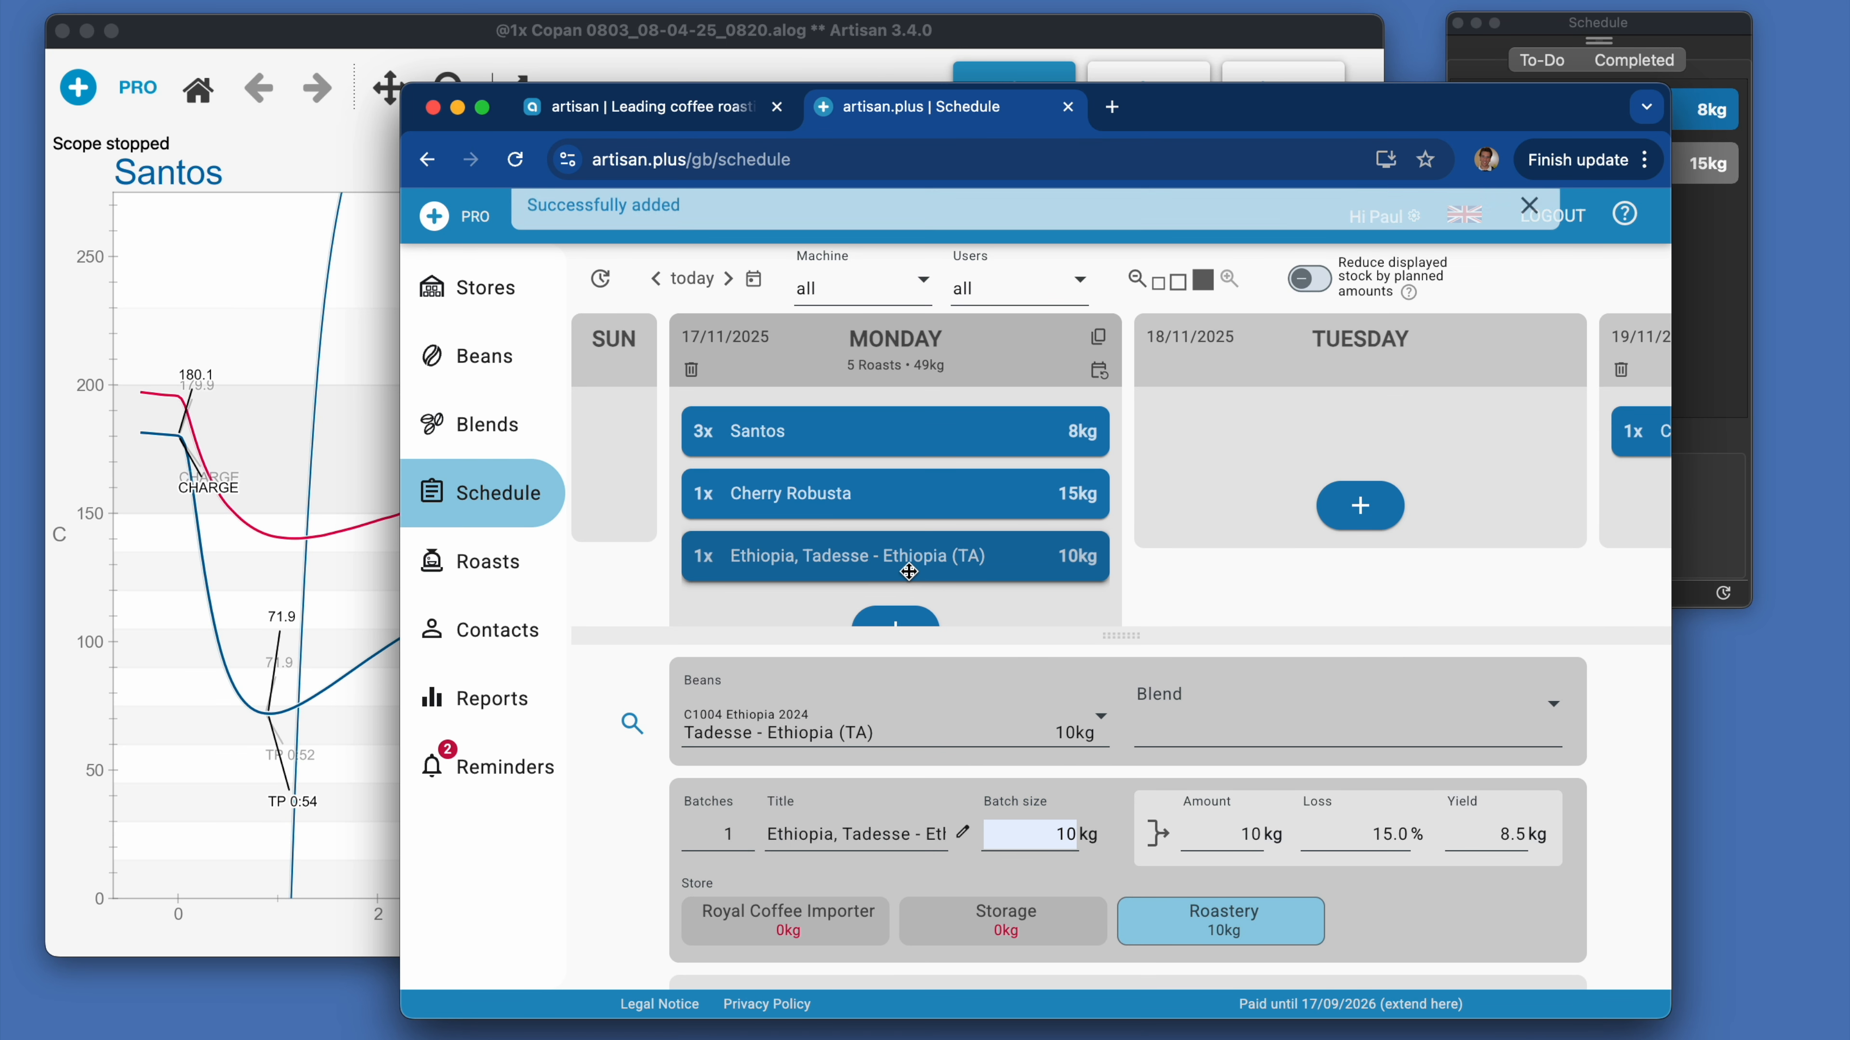
Step: Switch to Artisan, select the scheduled Tadesse roast and delete the loaded background profile
{"action": "left_click", "coordinate": [1686, 292]}
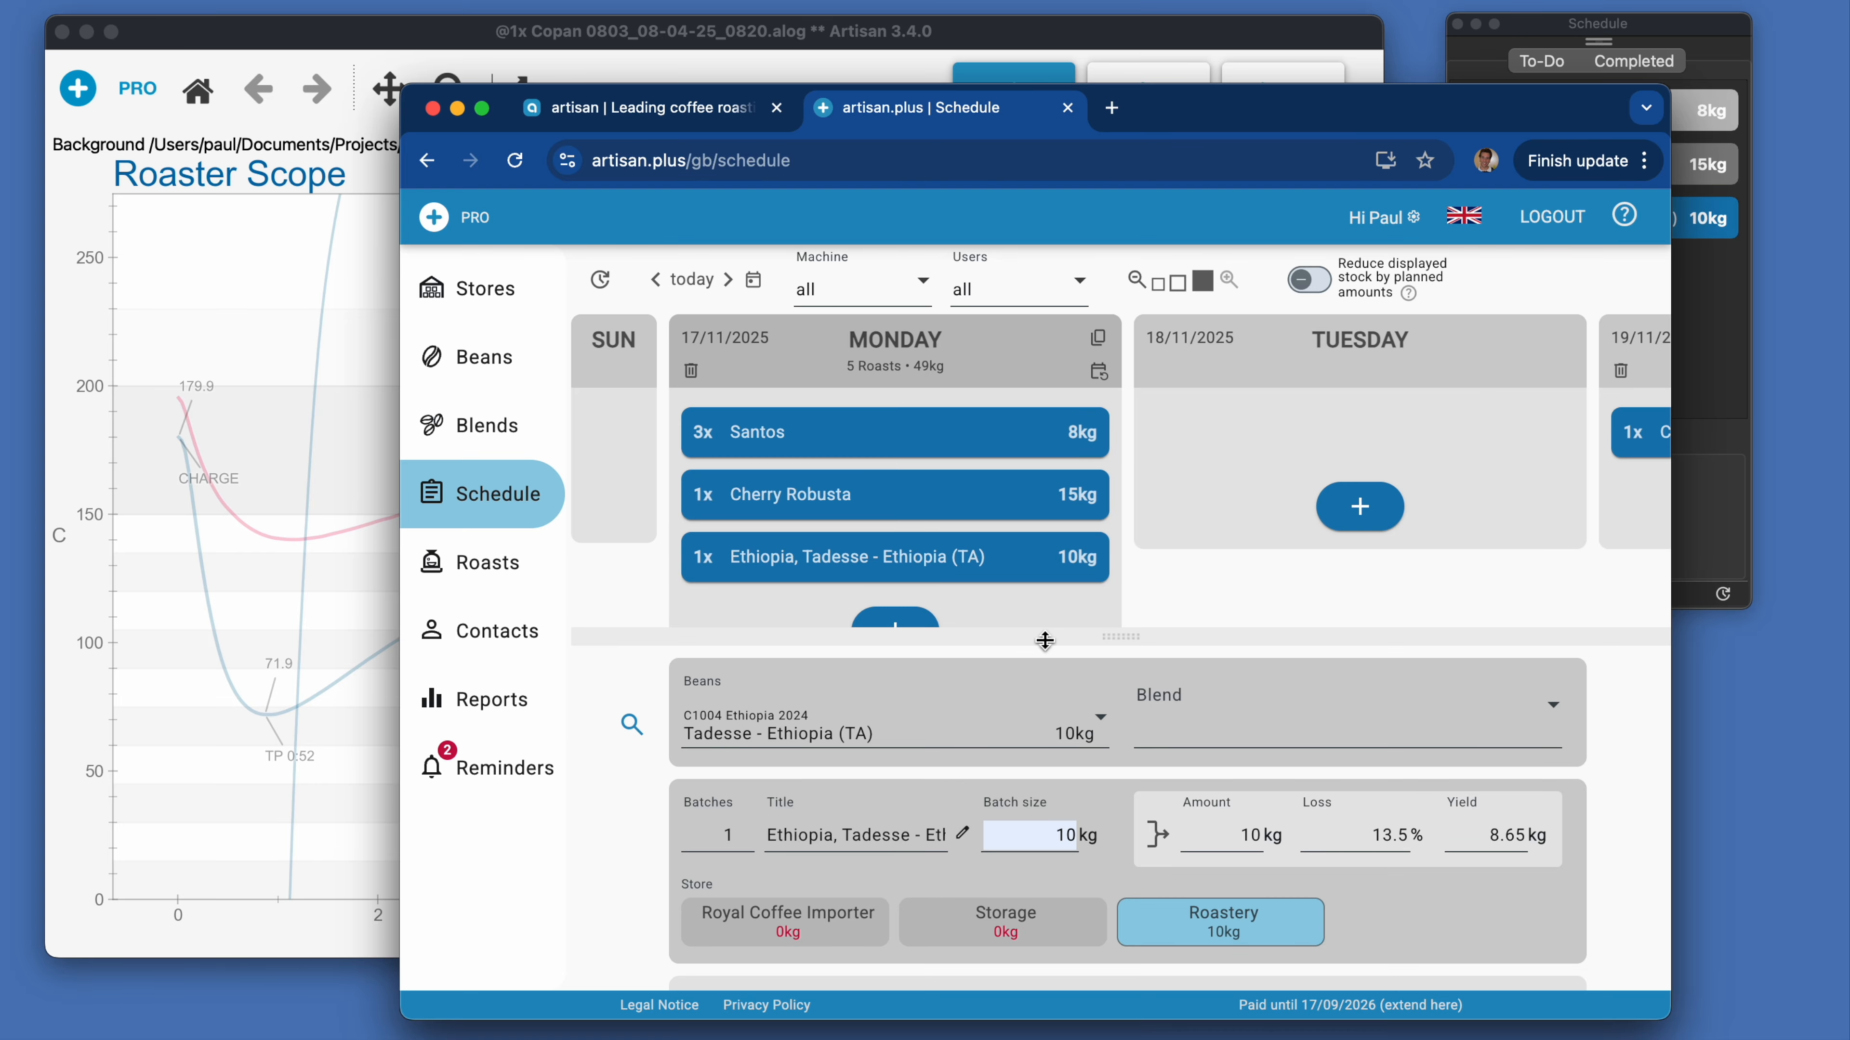
{"action": "left_click", "coordinate": [696, 38]}
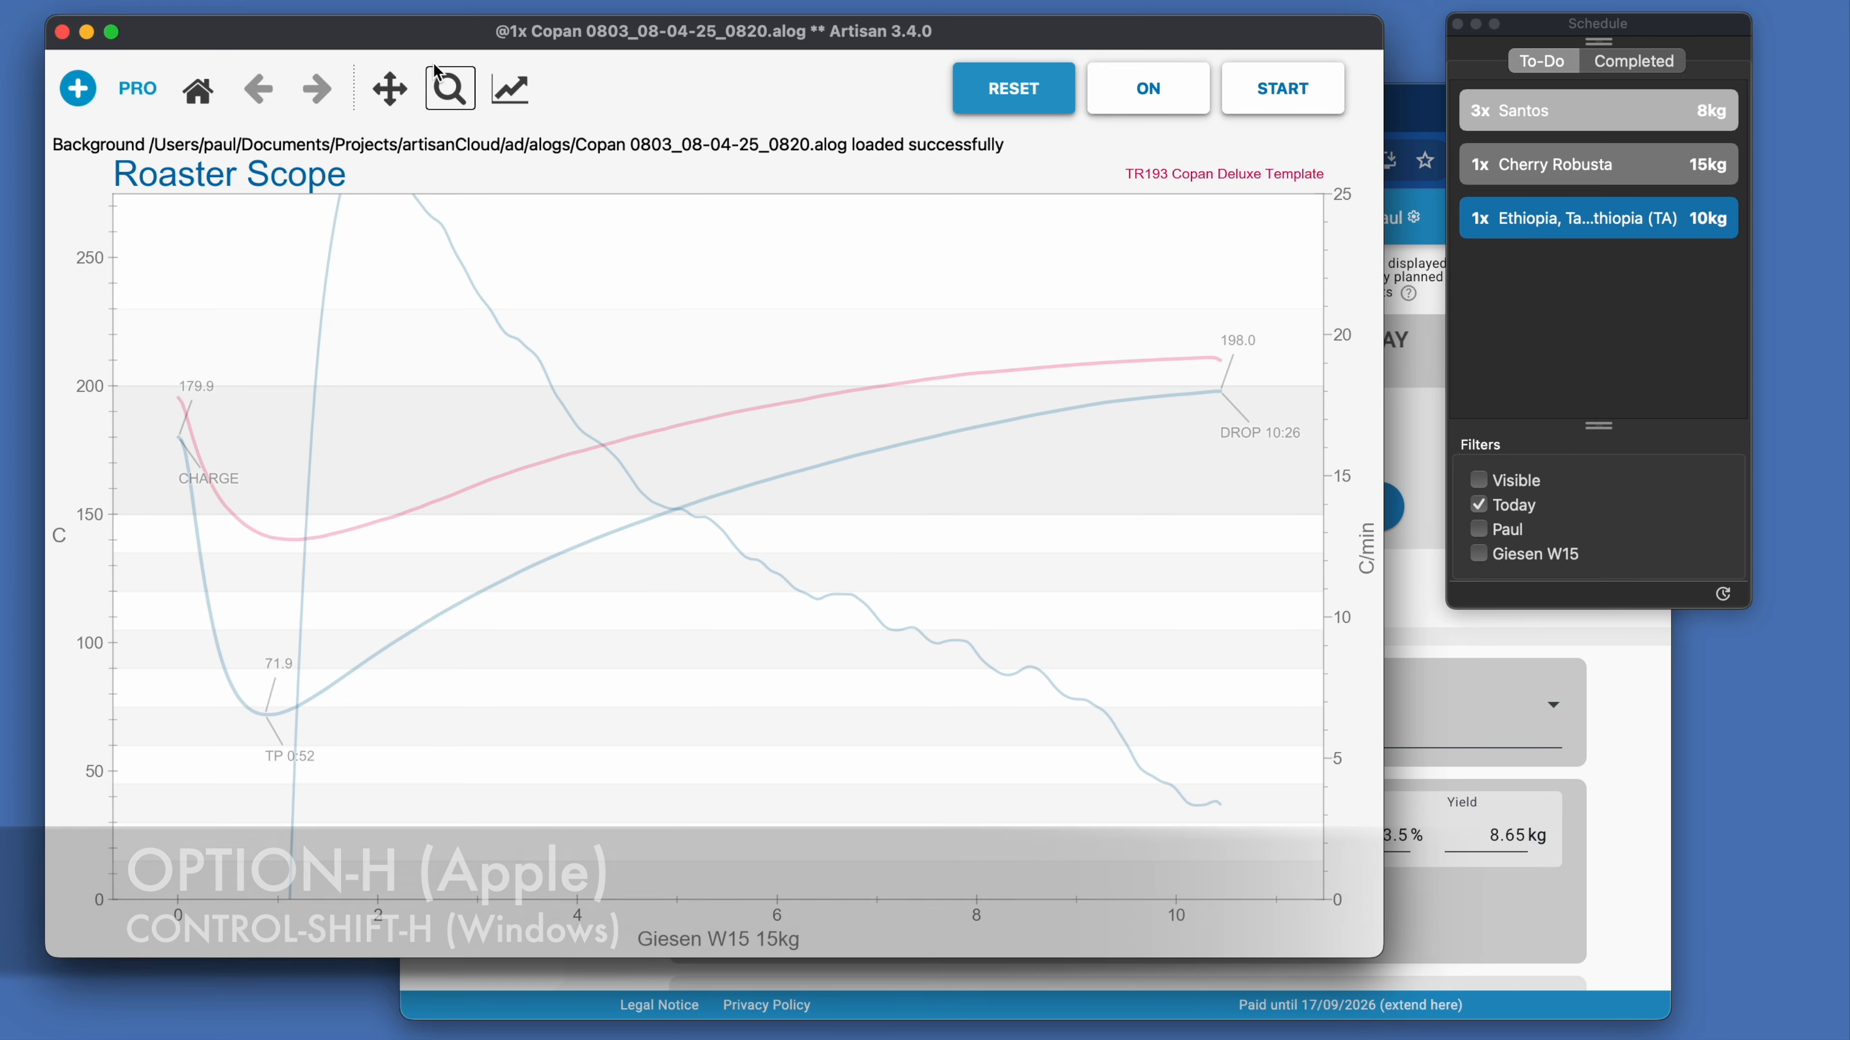
{"action": "left_click", "coordinate": [276, 0]}
{"action": "left_click", "coordinate": [292, 0]}
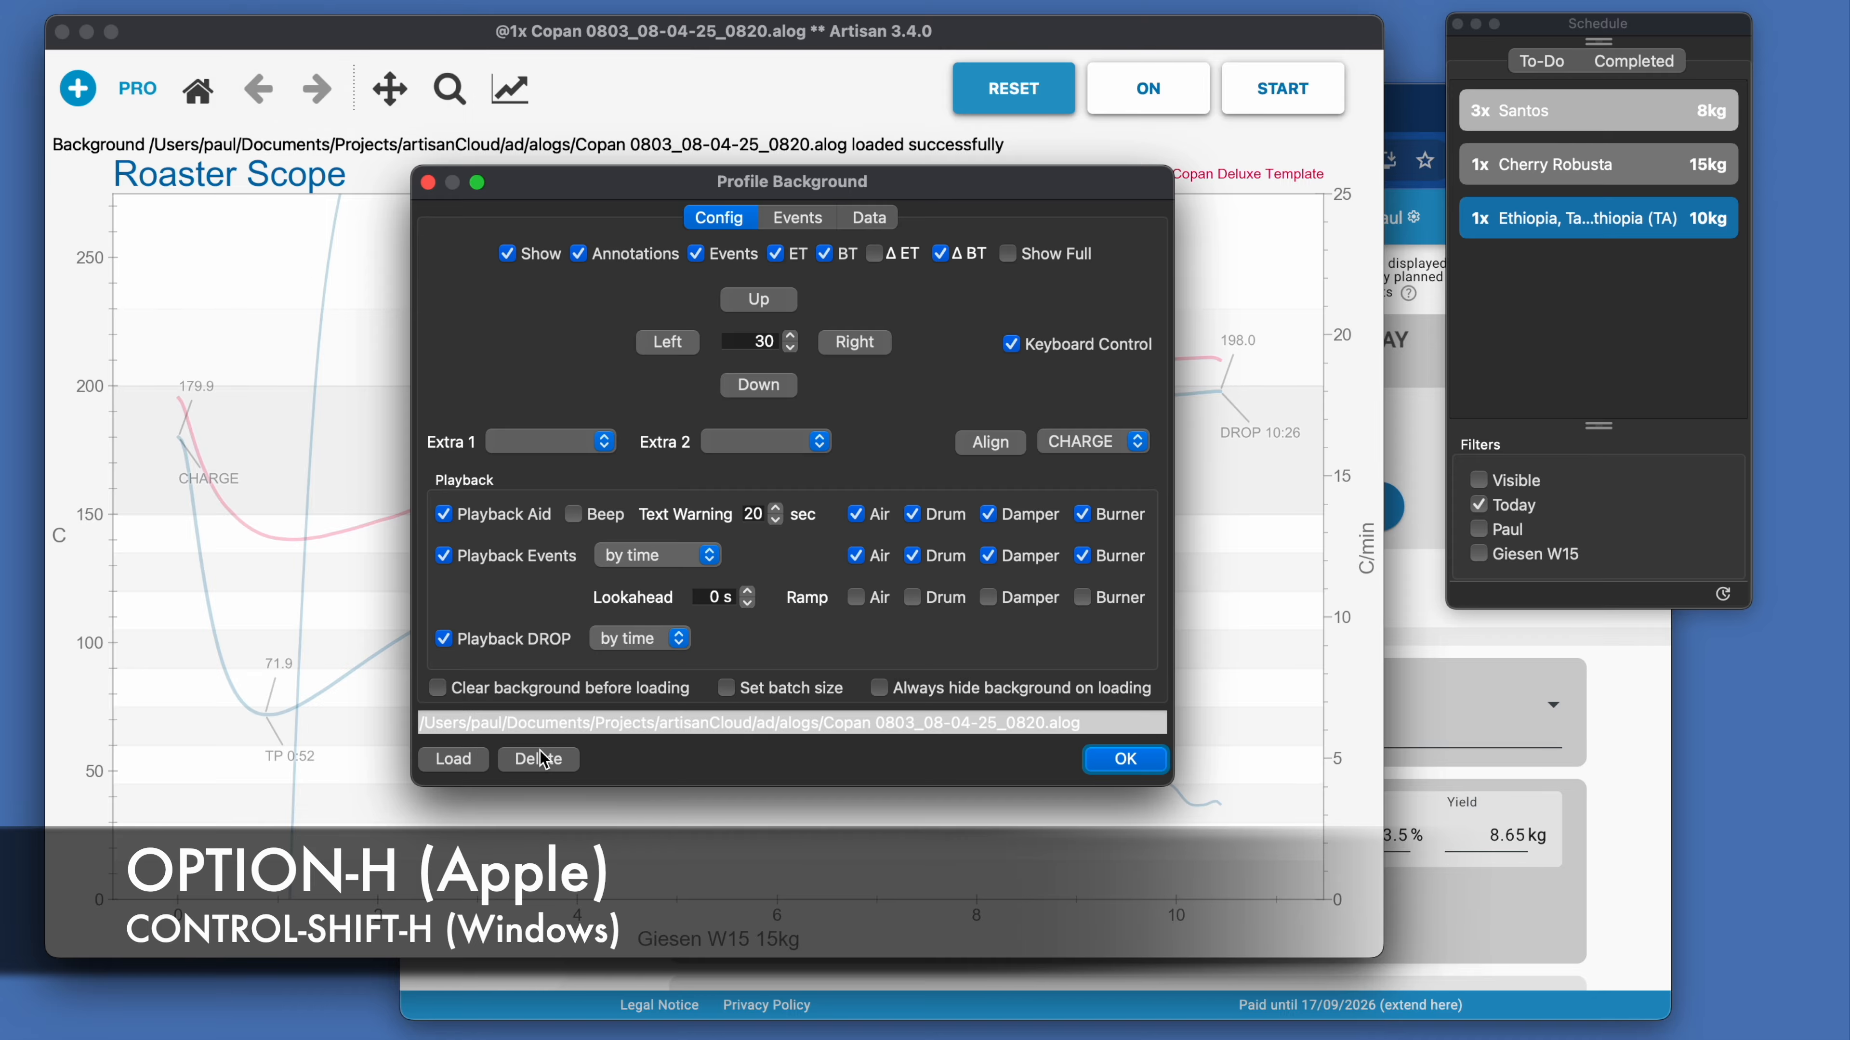
{"action": "left_click", "coordinate": [542, 759]}
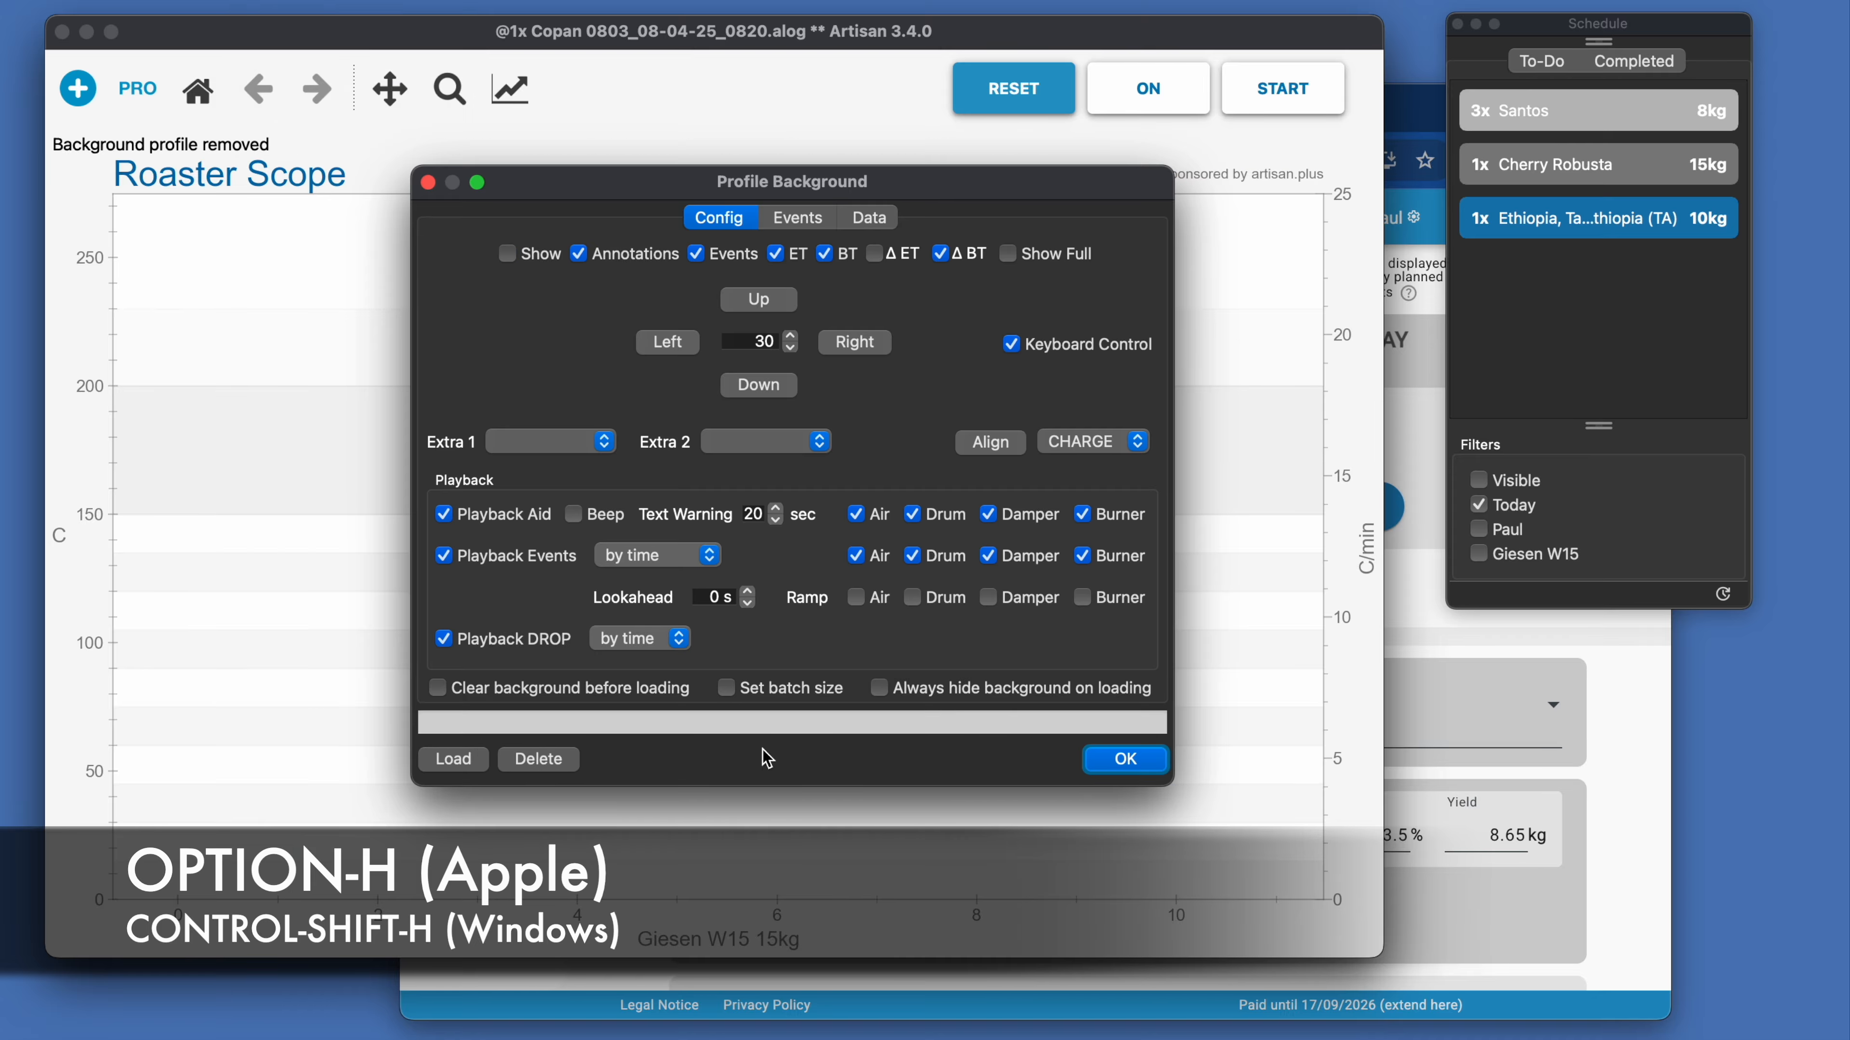
{"action": "left_click", "coordinate": [1145, 768]}
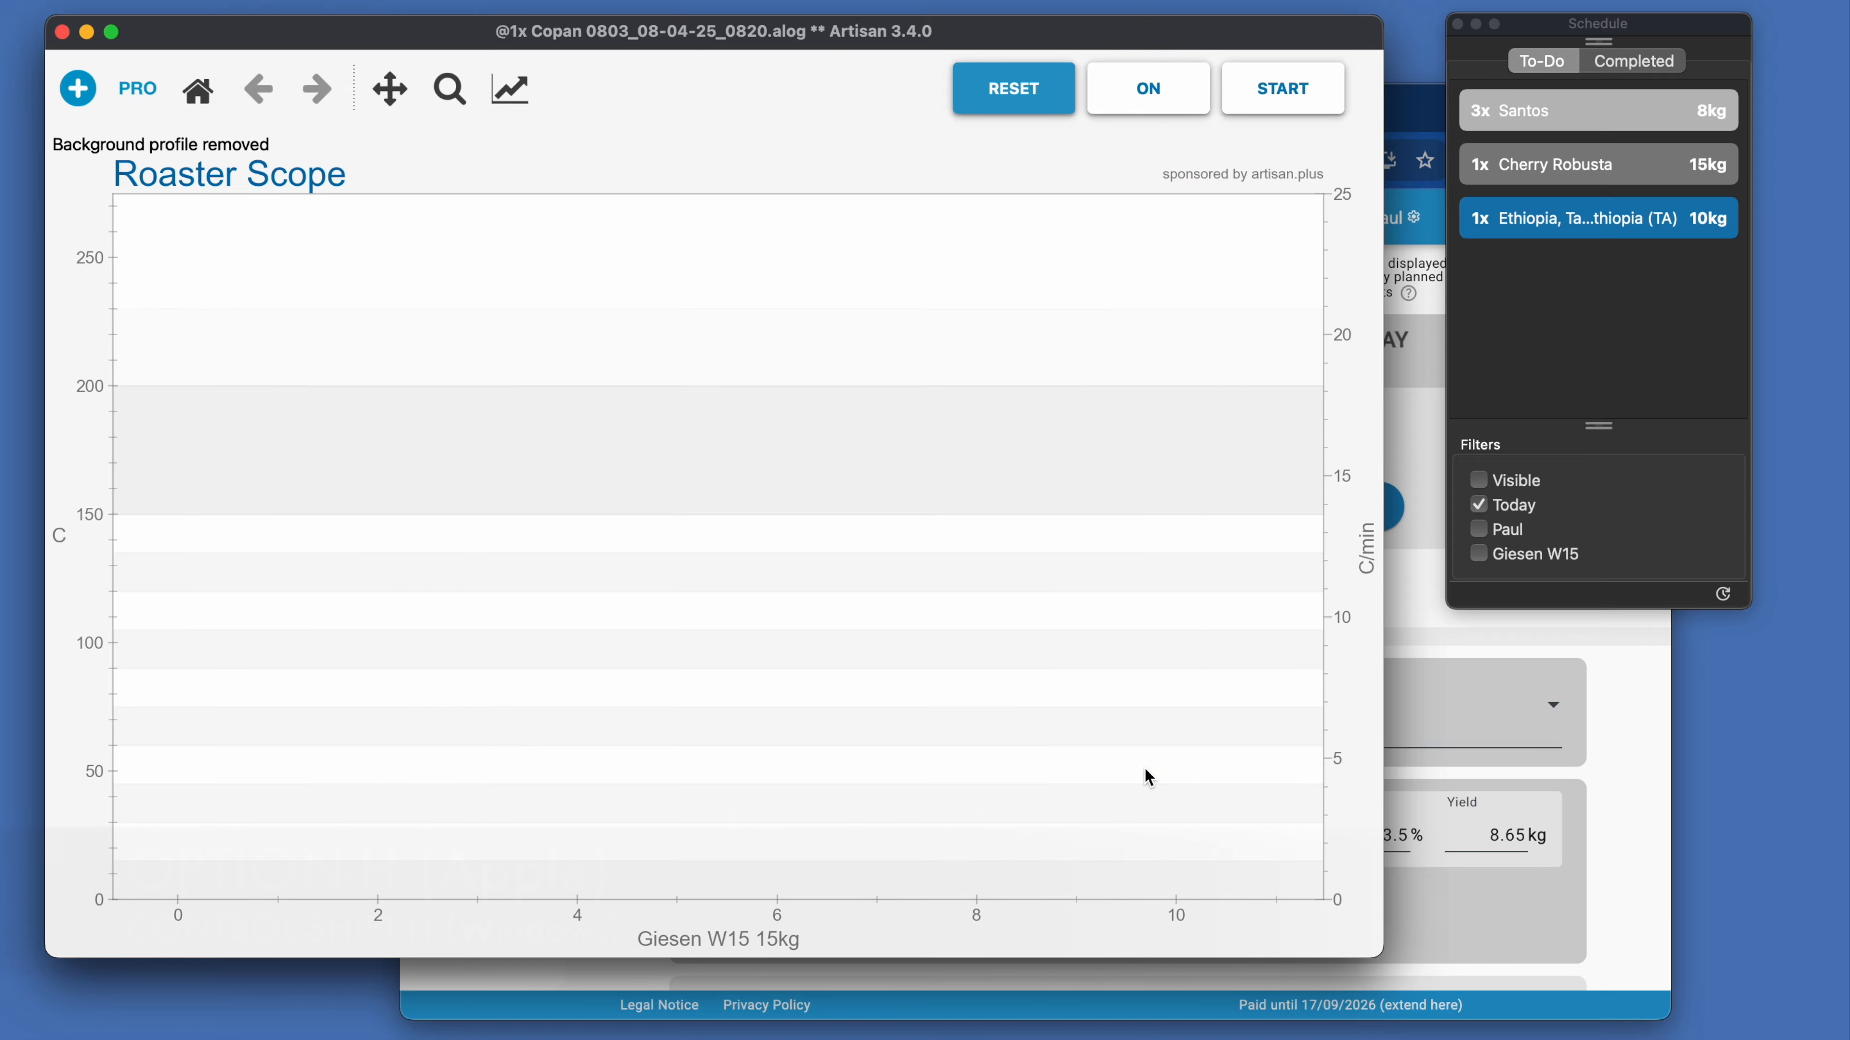
Step: Switch back to artisan.plus, open Monday's Santos roast and check which templates are available for it
{"action": "left_click", "coordinate": [1411, 606]}
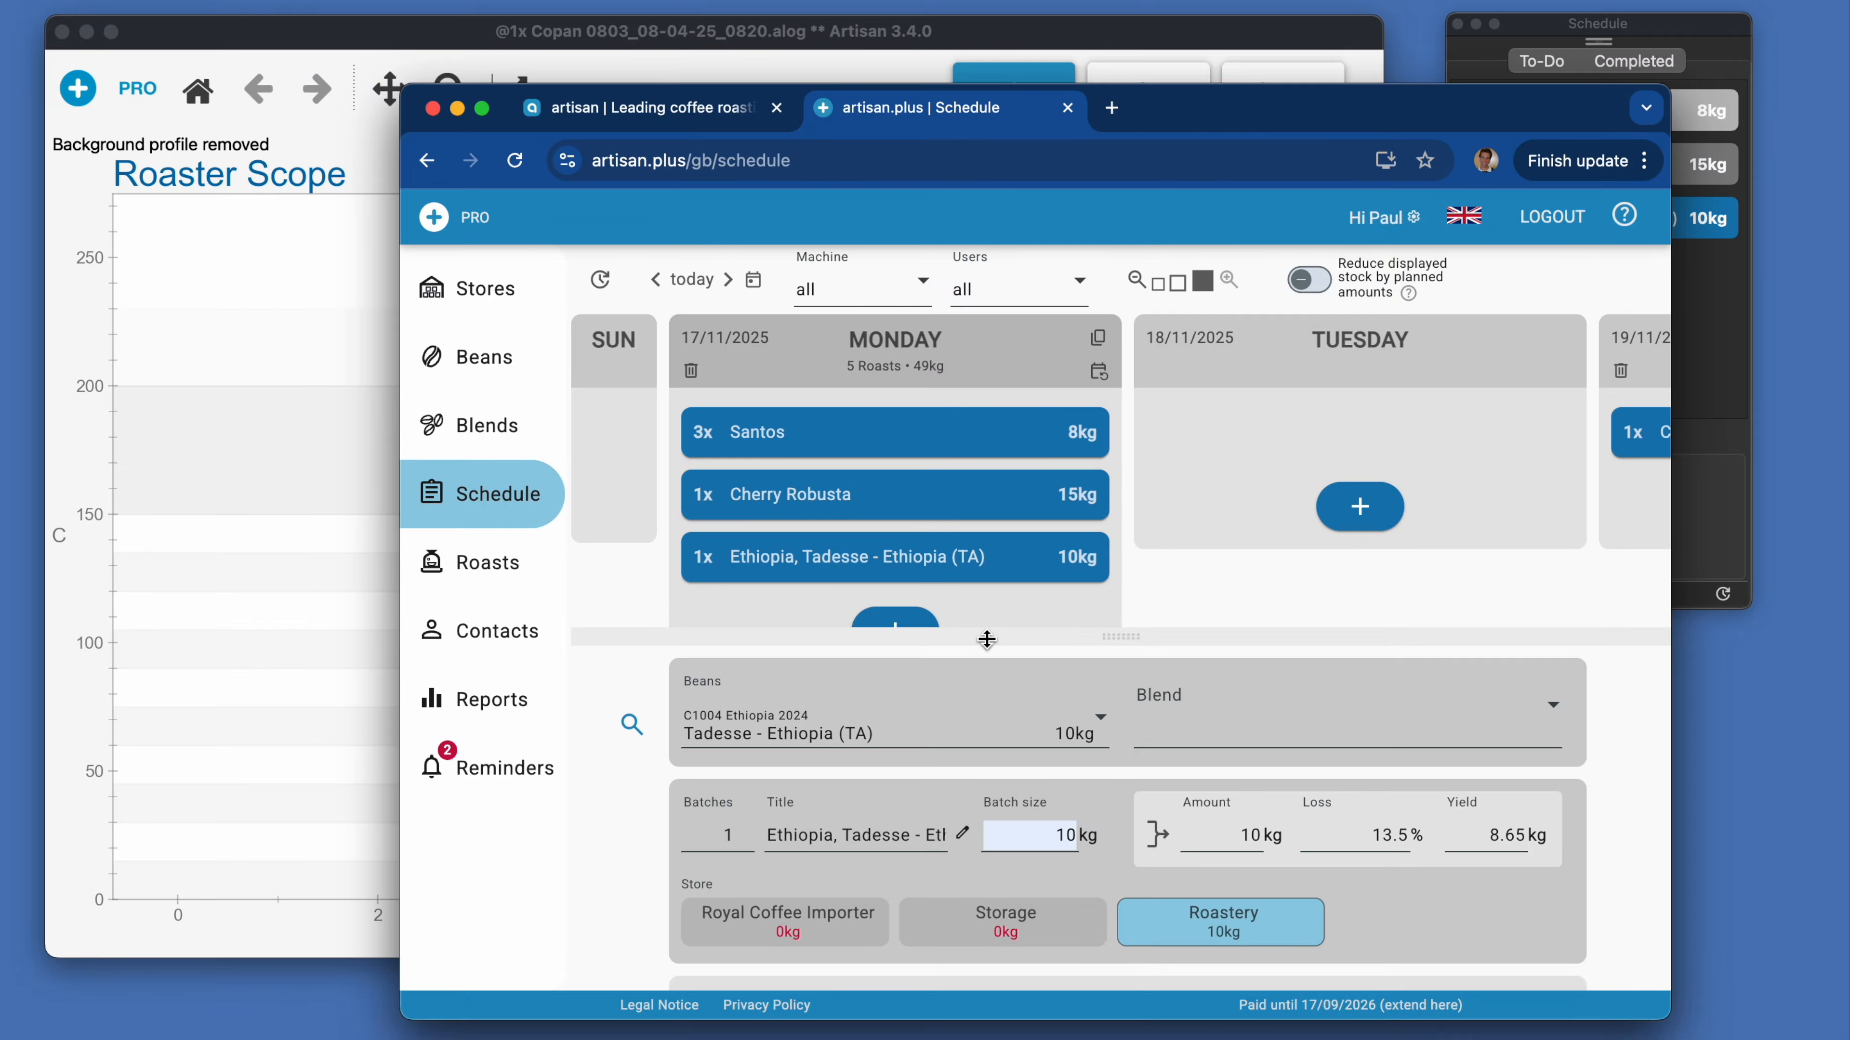
{"action": "left_click", "coordinate": [932, 440]}
{"action": "scroll", "coordinate": [886, 857], "scroll_direction": "down", "scroll_amount": 3}
{"action": "left_click", "coordinate": [851, 793]}
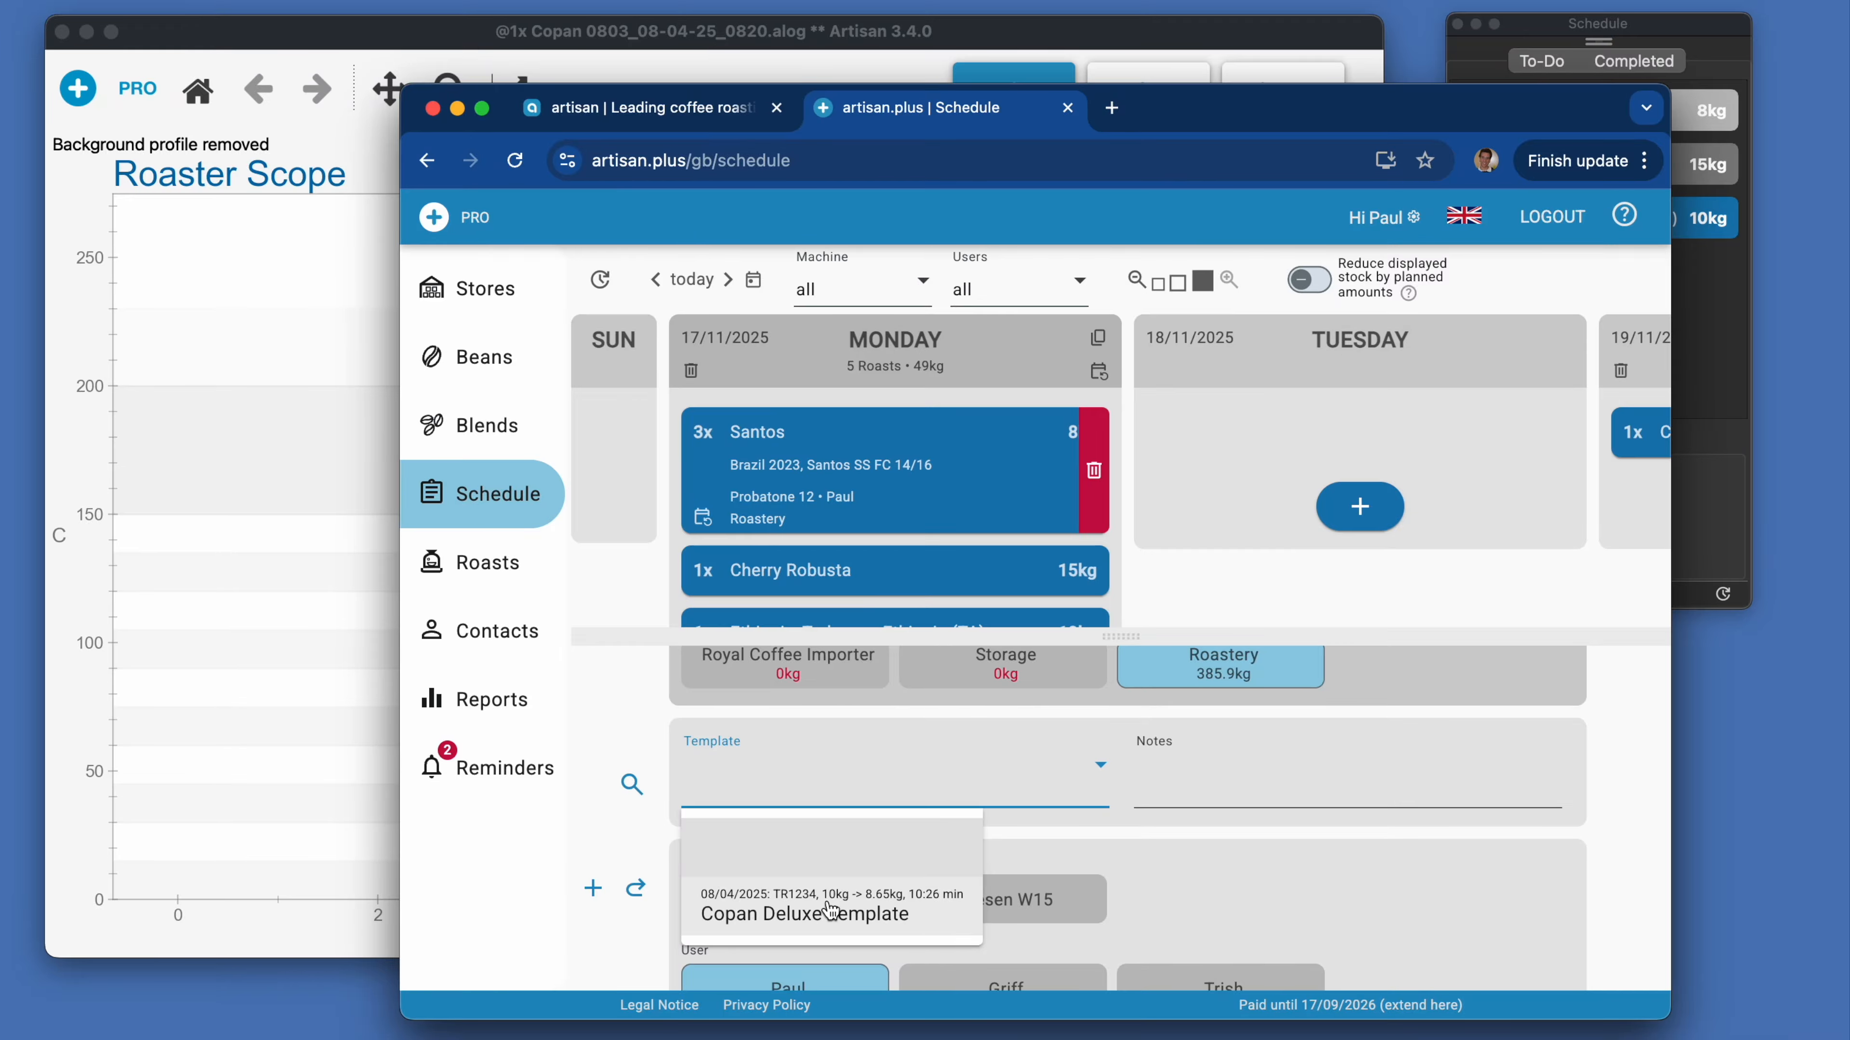
{"action": "left_click", "coordinate": [838, 789]}
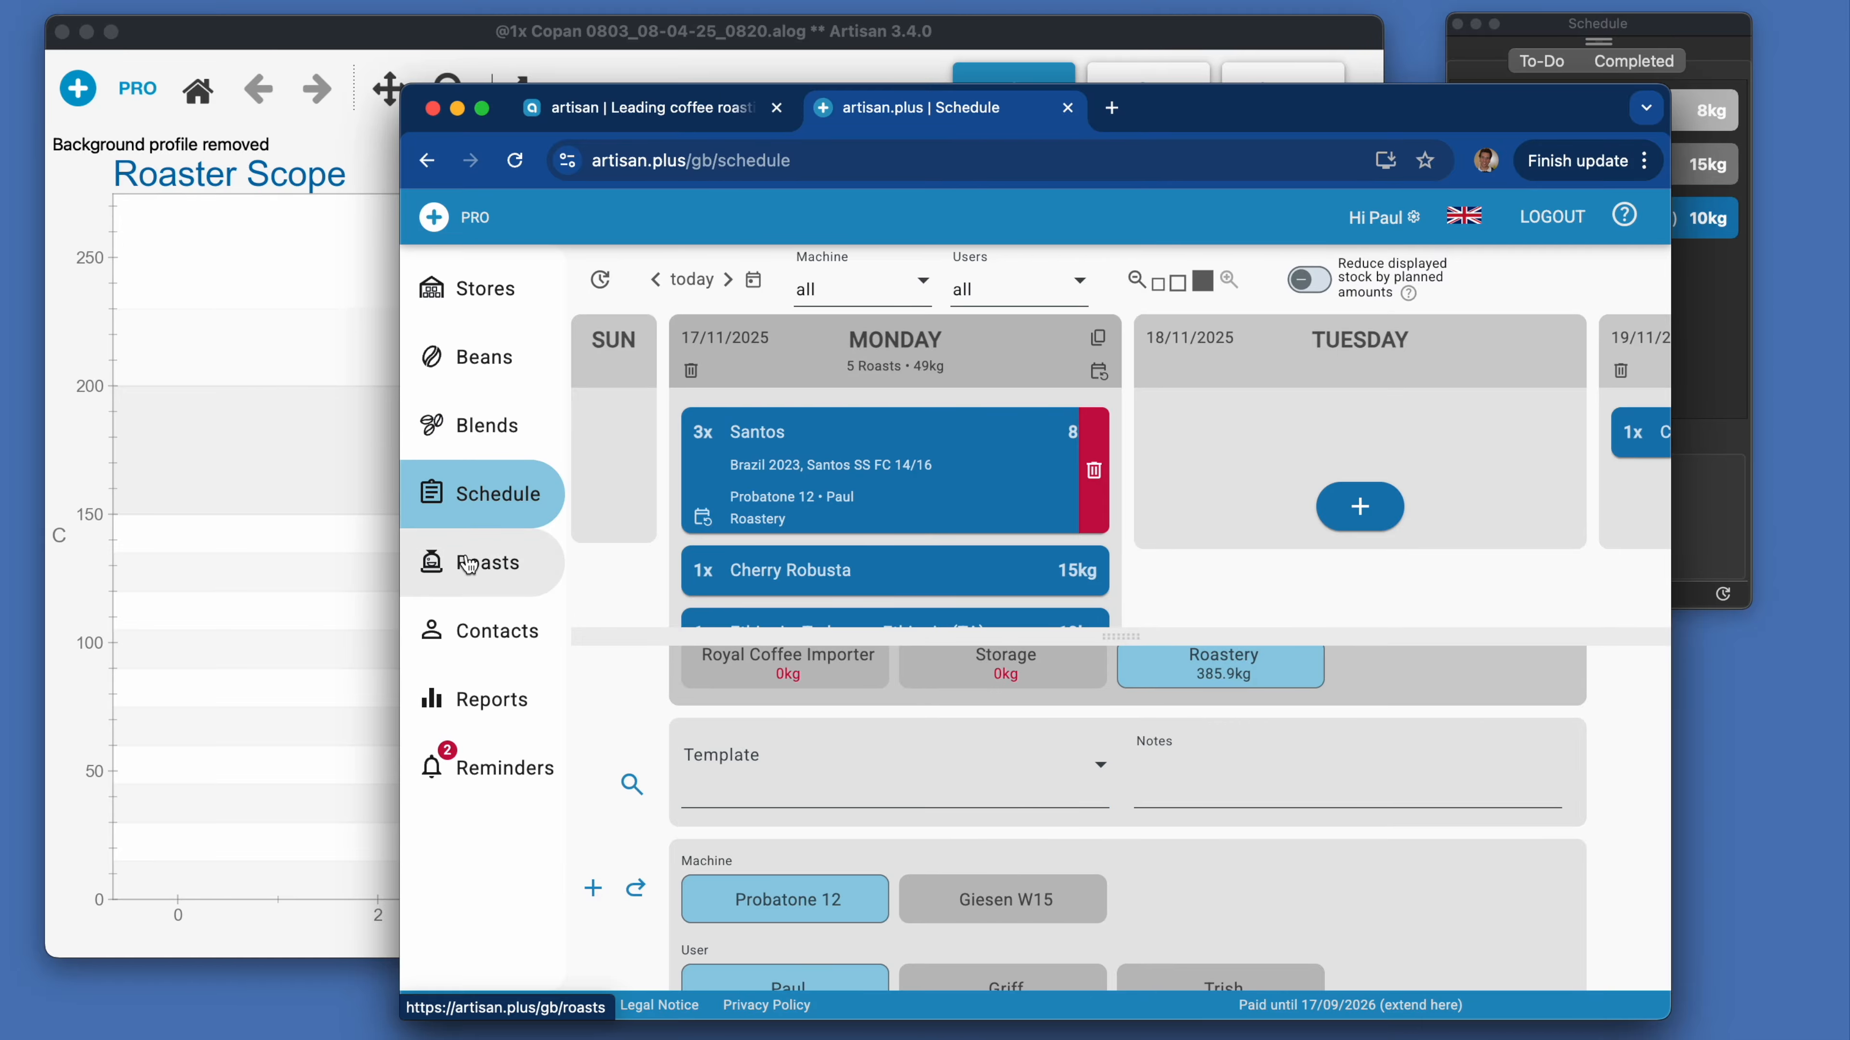
Step: Open the extended search for roasts and set the batch prefix to TR and the number to 1234
{"action": "left_click", "coordinate": [498, 567]}
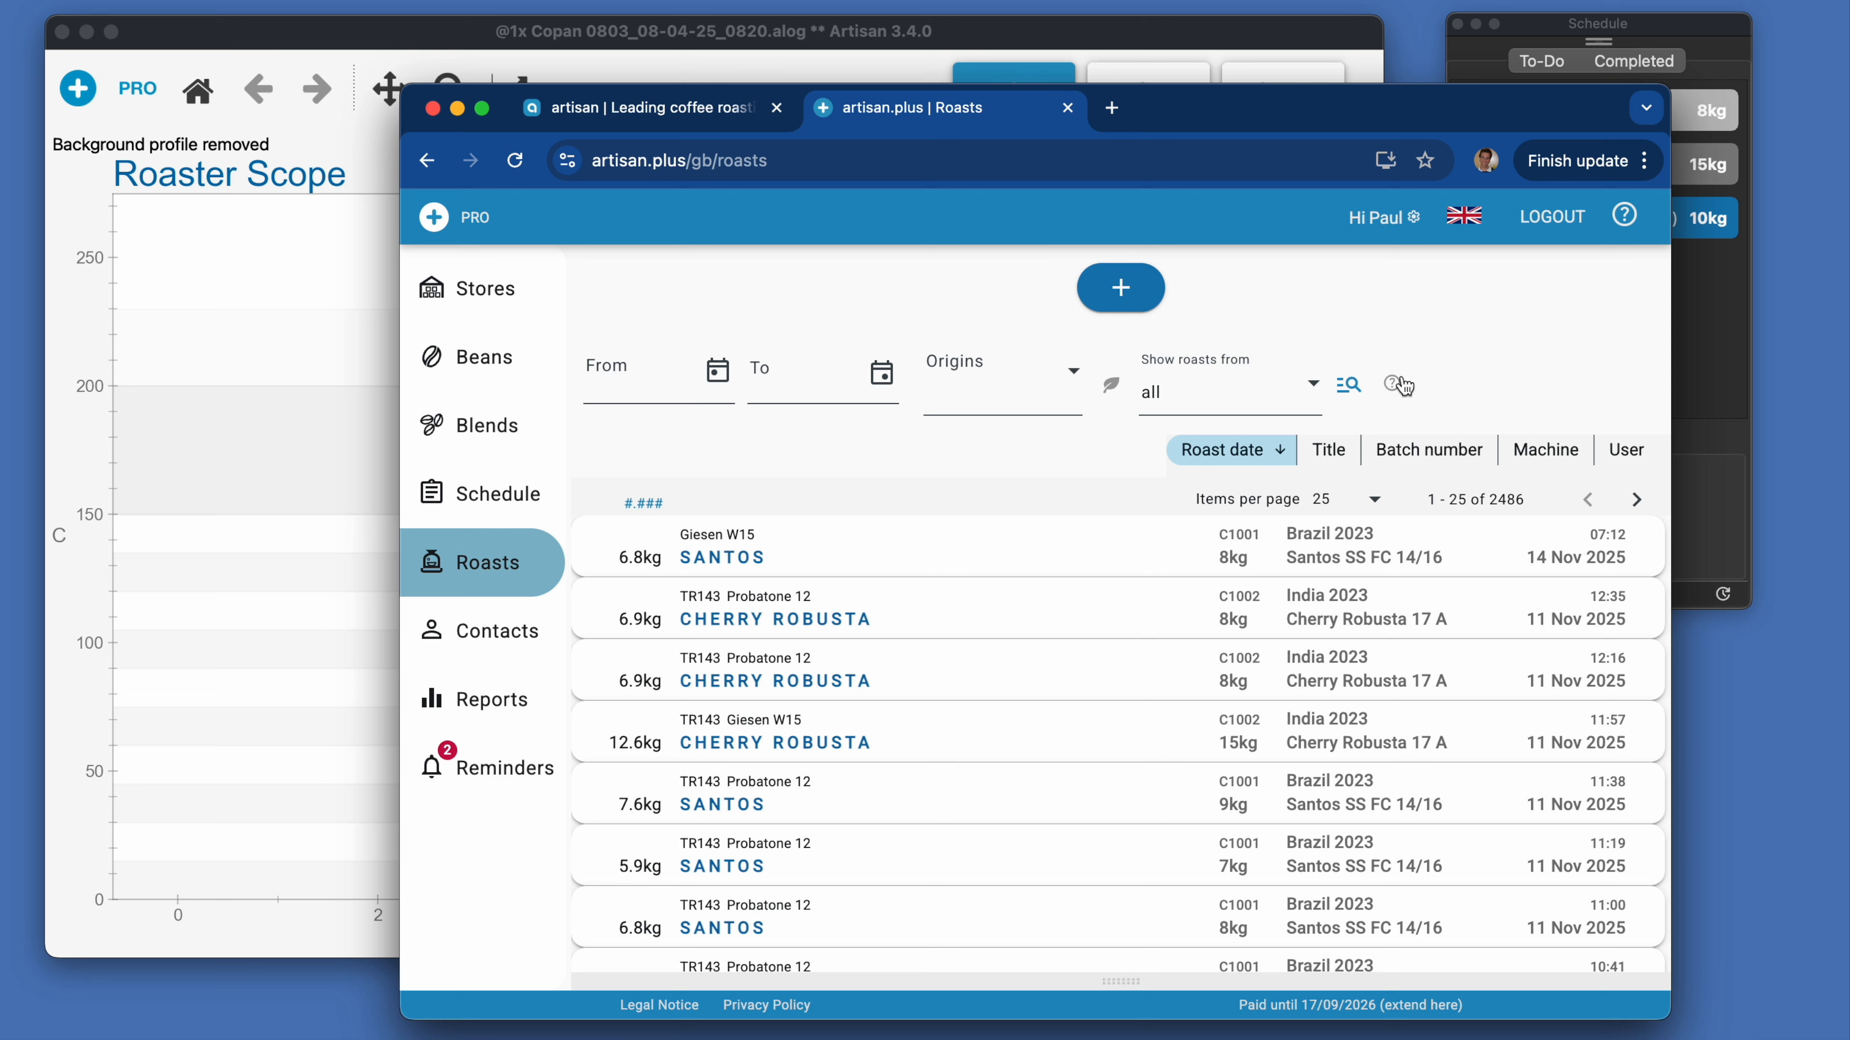
{"action": "left_click", "coordinate": [1349, 389]}
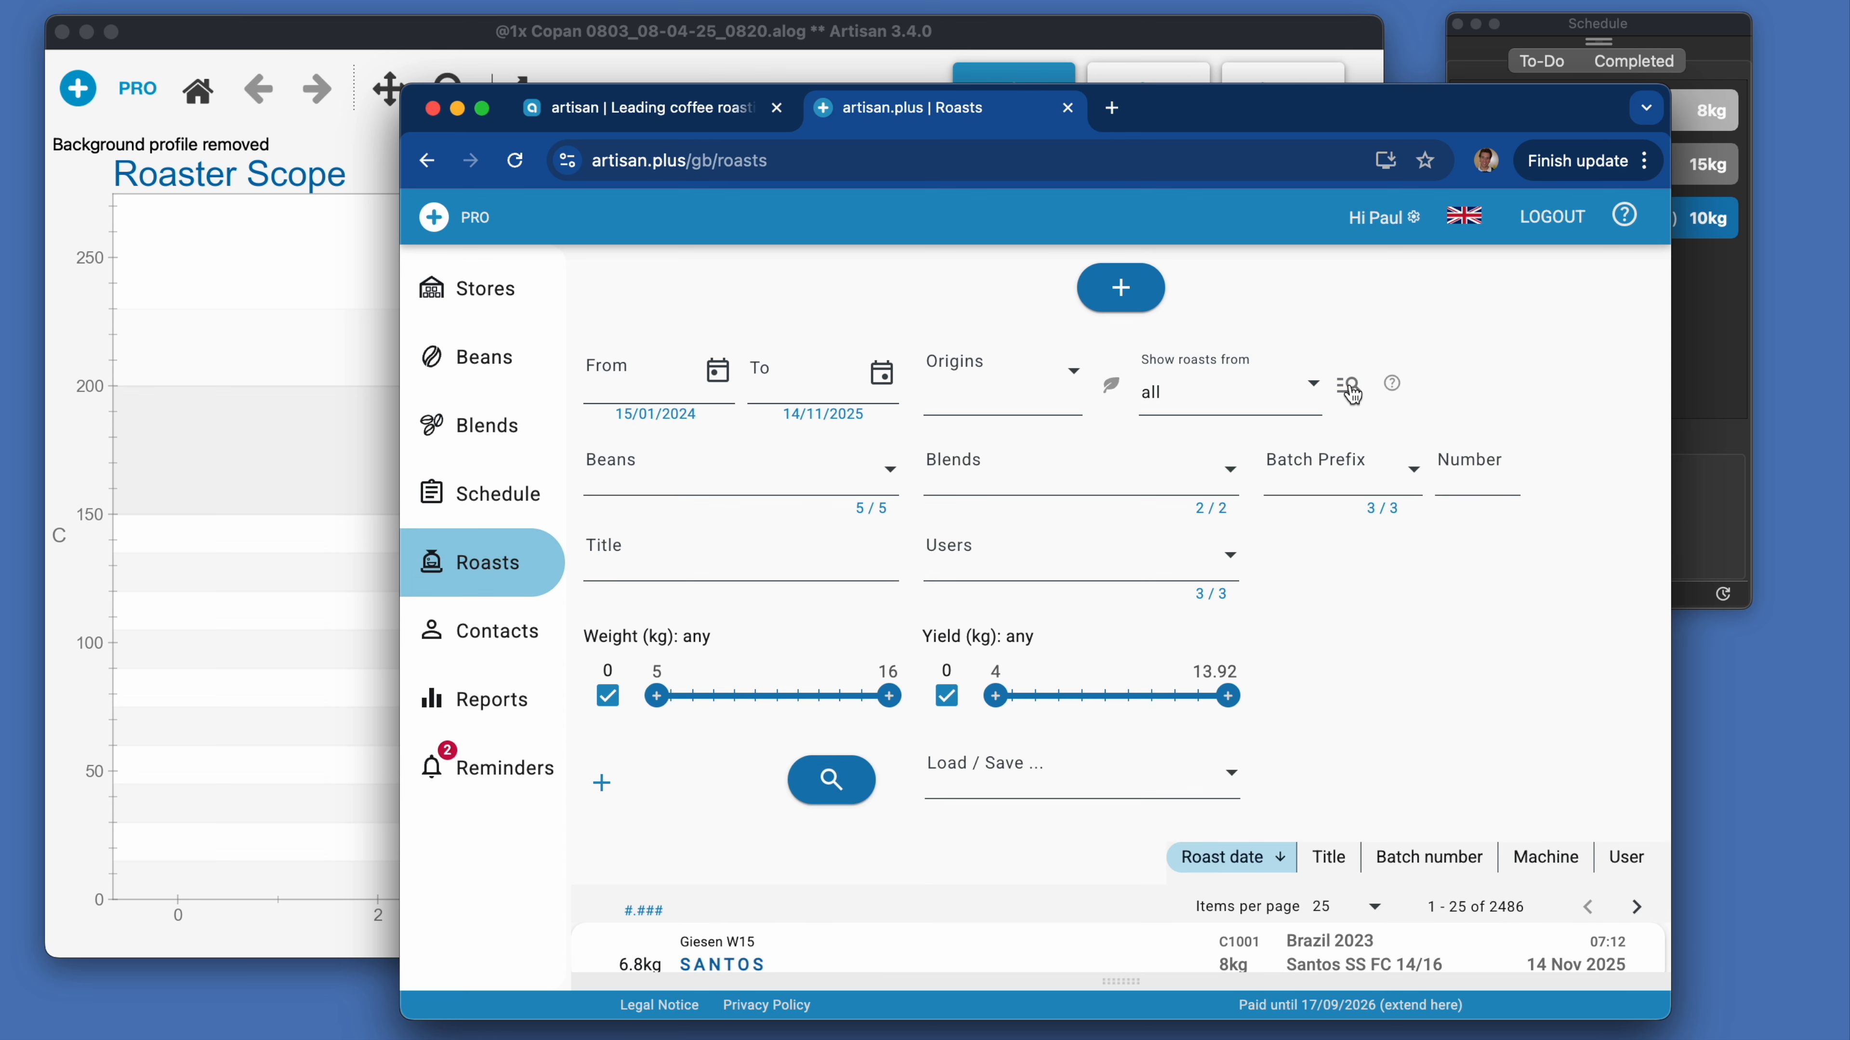
{"action": "left_click", "coordinate": [1340, 473]}
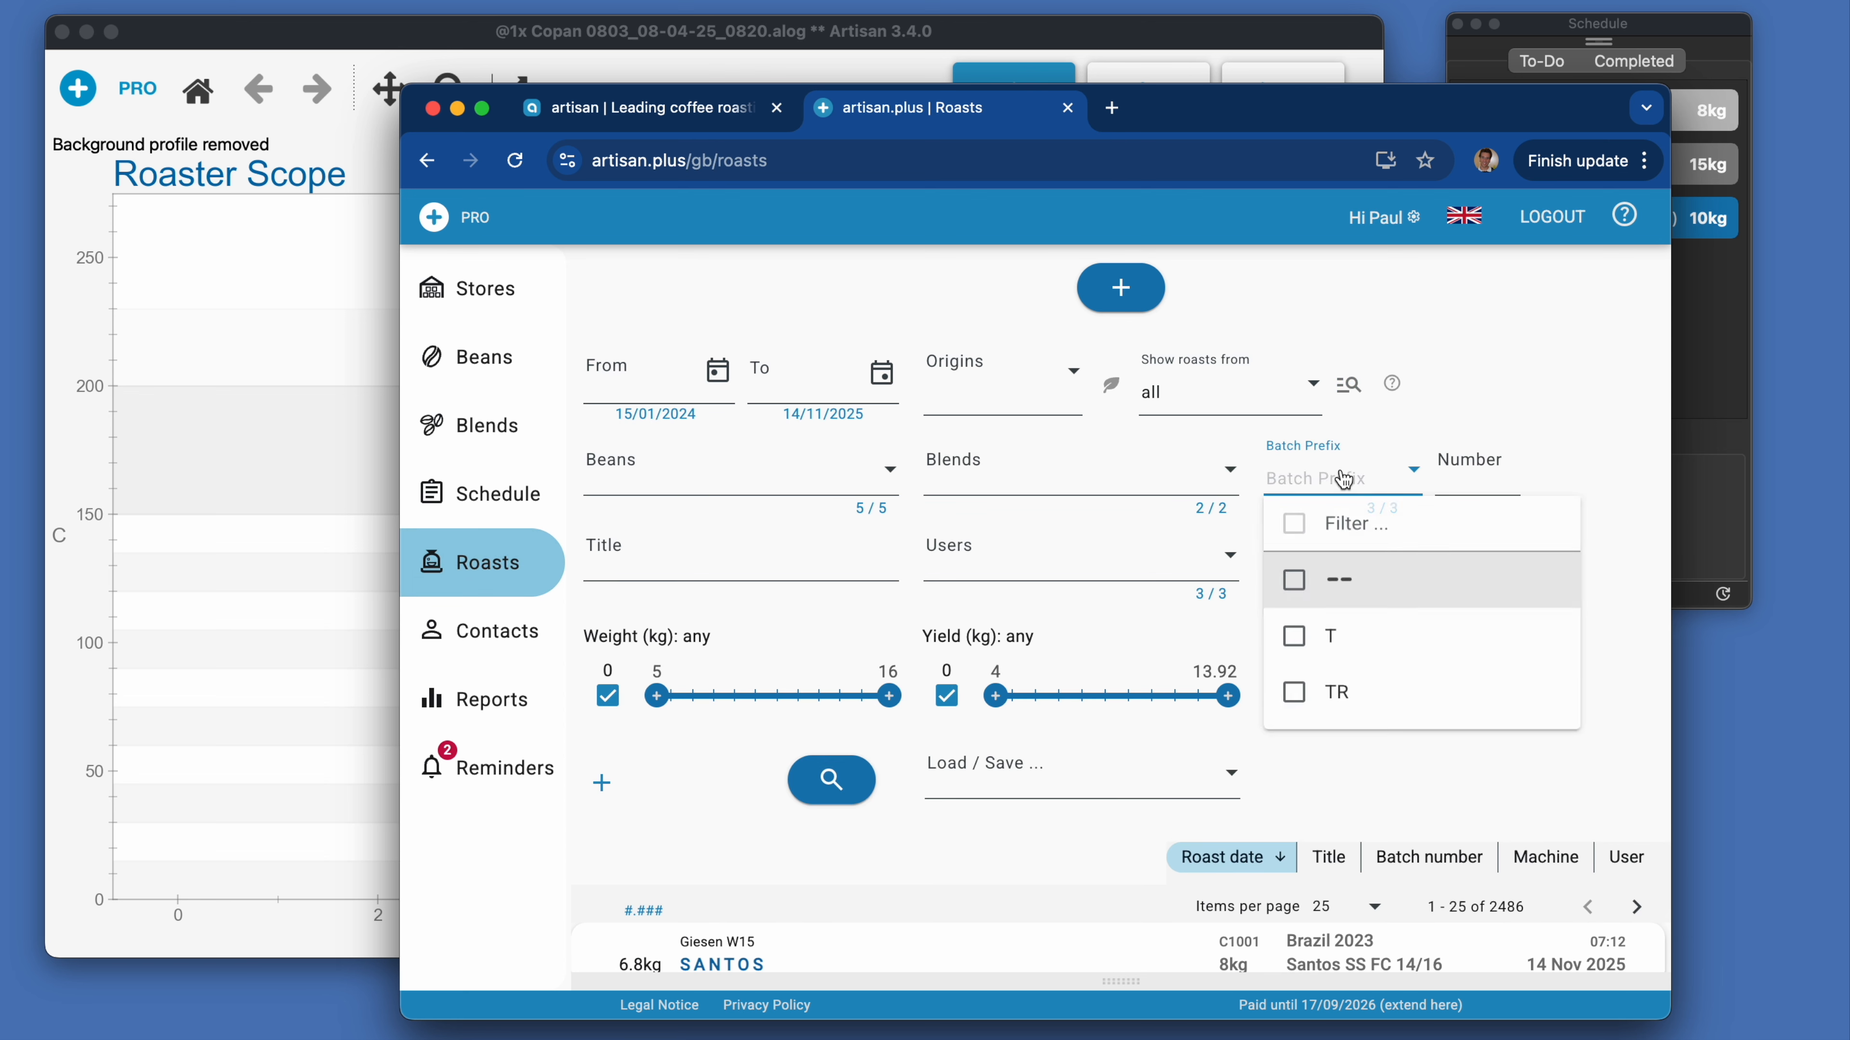
{"action": "left_click", "coordinate": [1359, 703]}
{"action": "left_click", "coordinate": [1471, 481]}
{"action": "left_click", "coordinate": [1471, 481]}
{"action": "type", "text": "1234"}
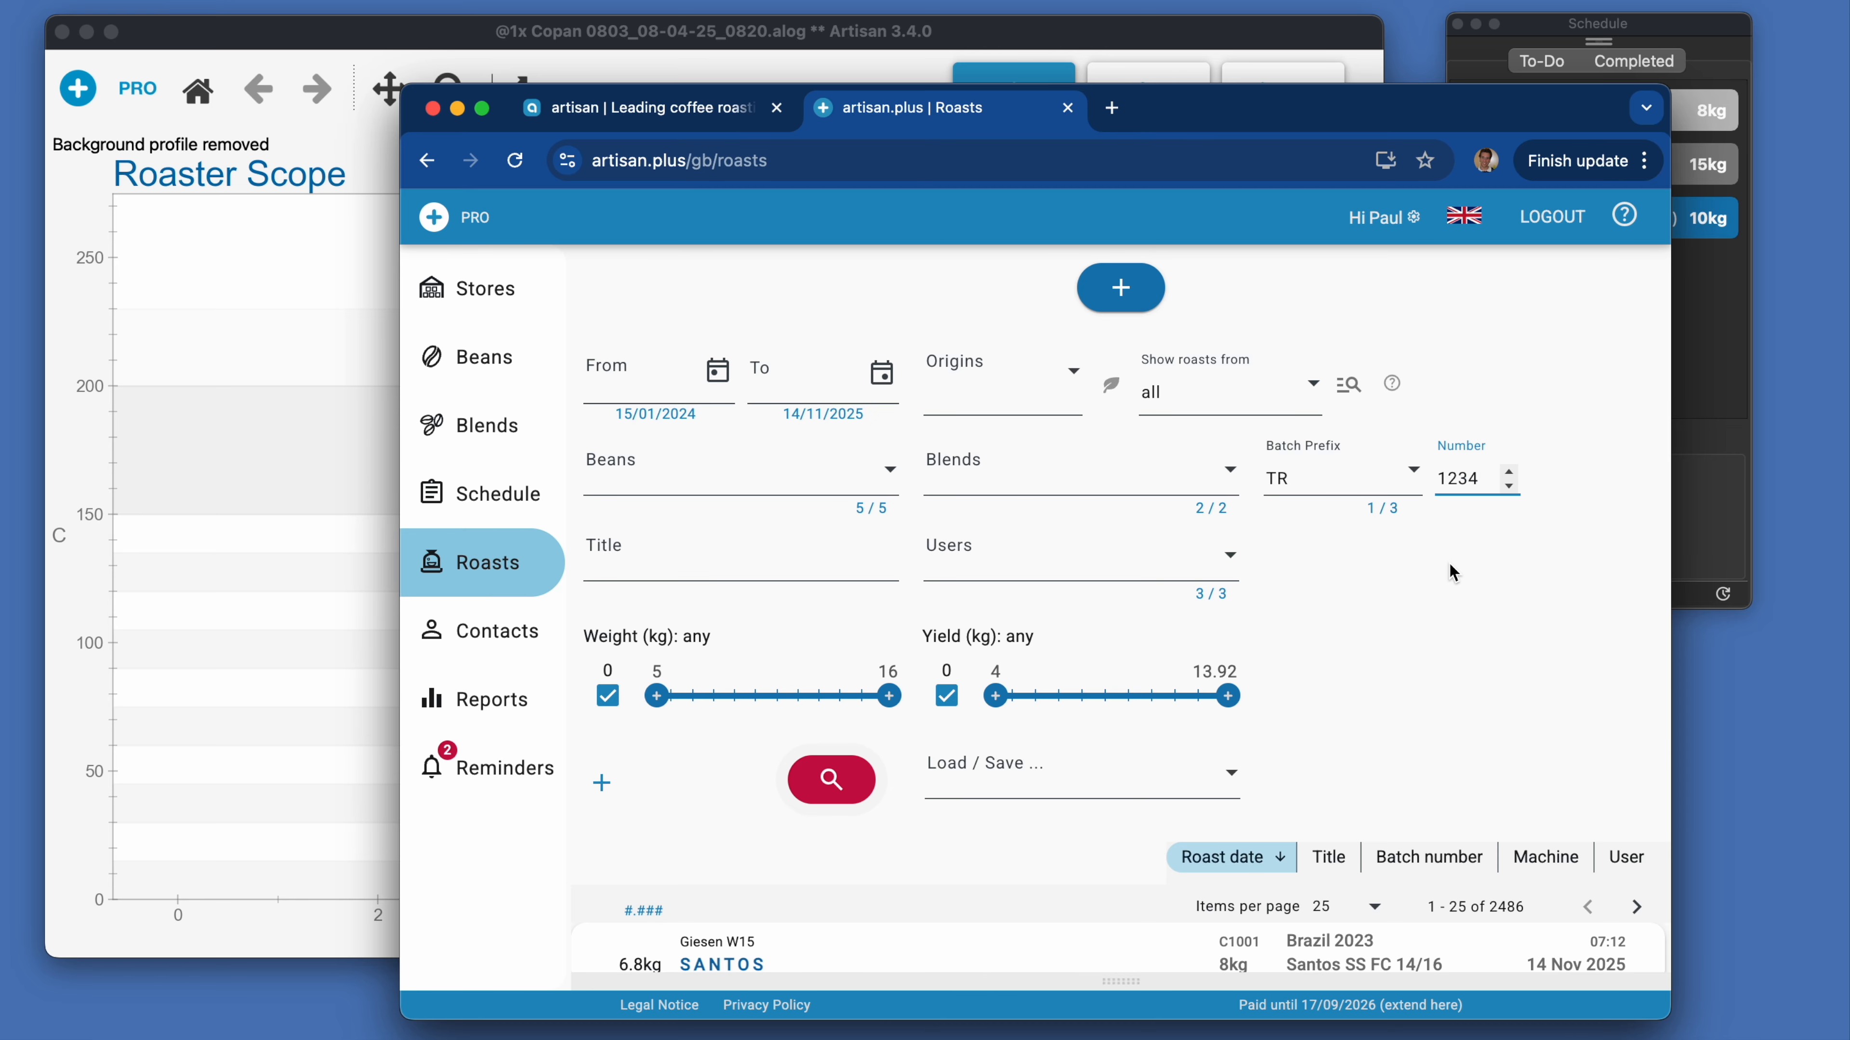
Step: Add a Batch Number attribute filter restricted to 1234 and run the roast search
{"action": "mouse_move", "coordinate": [1672, 584]}
{"action": "left_mouse_down"}
{"action": "mouse_move", "coordinate": [1392, 605]}
{"action": "mouse_move", "coordinate": [1675, 576]}
{"action": "mouse_move", "coordinate": [1655, 568]}
{"action": "left_mouse_up"}
{"action": "left_click", "coordinate": [602, 783]}
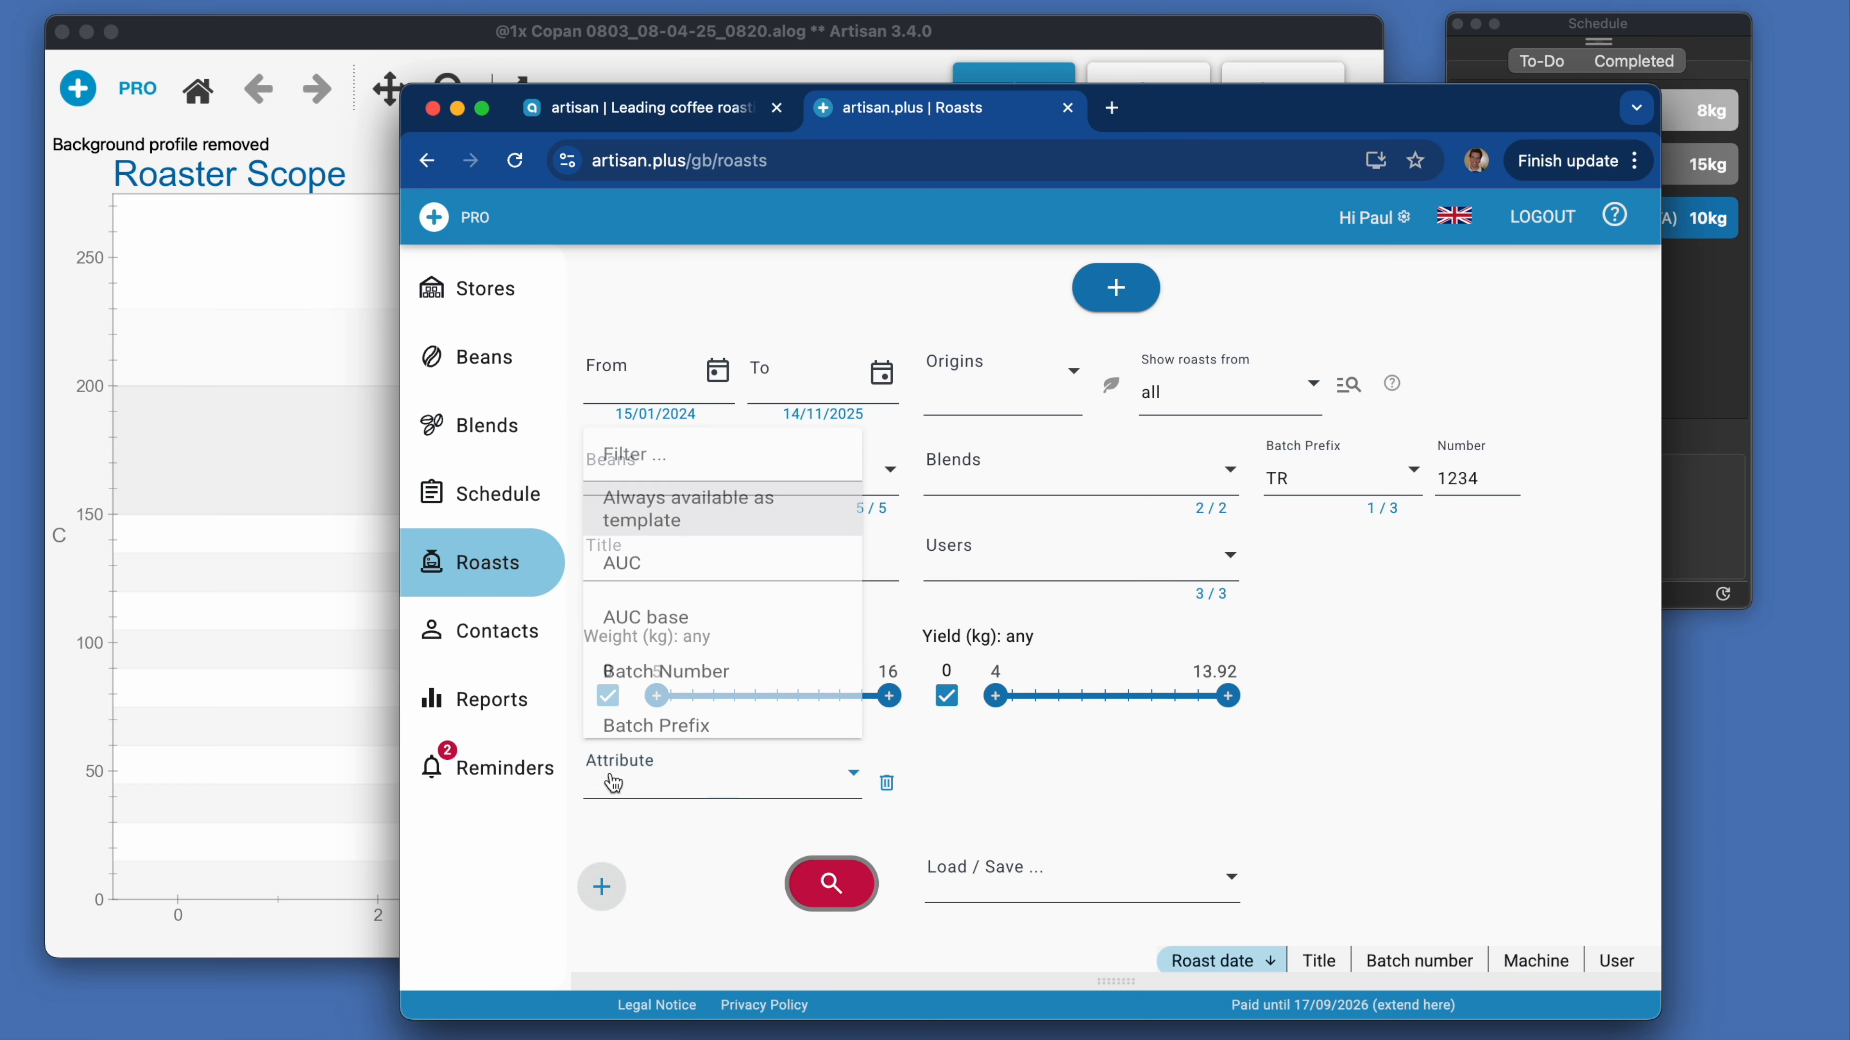
{"action": "left_click", "coordinate": [680, 668]}
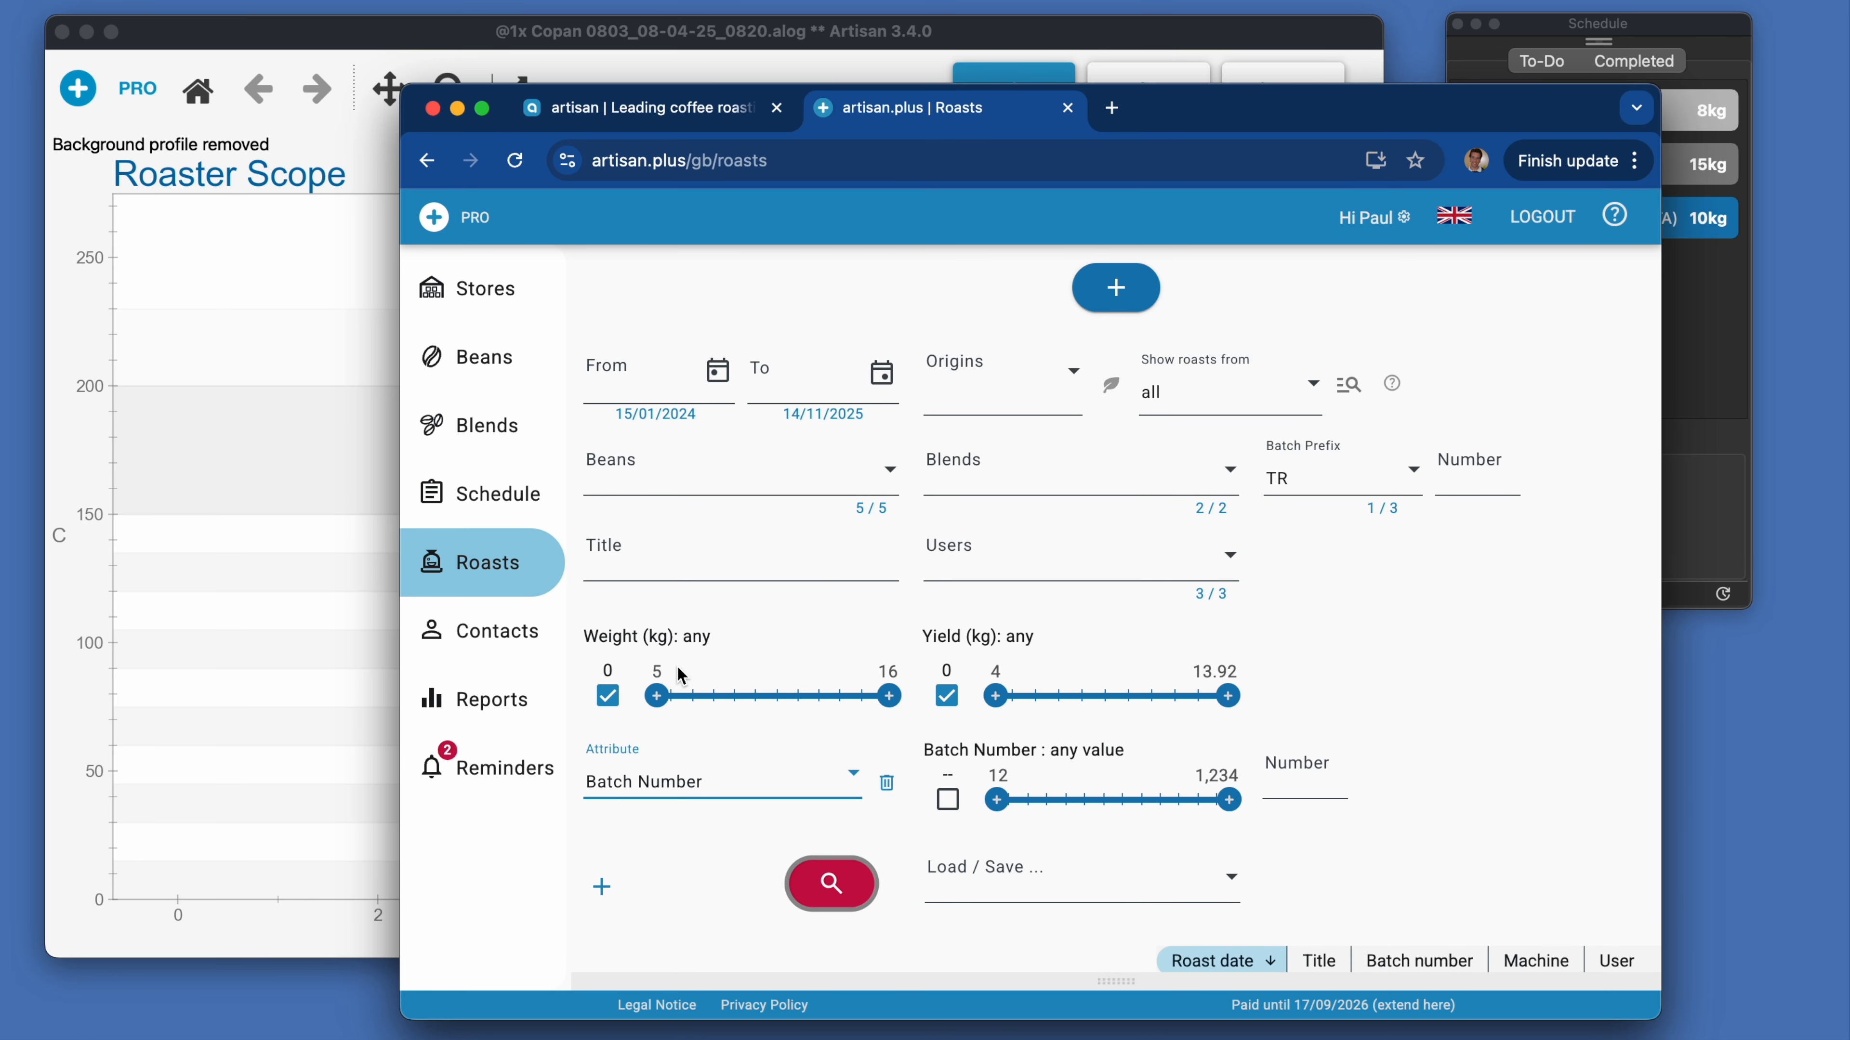
{"action": "left_click", "coordinate": [999, 801]}
{"action": "left_click_drag", "start_coordinate": [1002, 802], "coordinate": [1230, 800]}
{"action": "left_click", "coordinate": [831, 884]}
Step: Open the found Copan Deluxe Template roast and turn off its "Always available as template" setting
{"action": "left_click", "coordinate": [848, 691]}
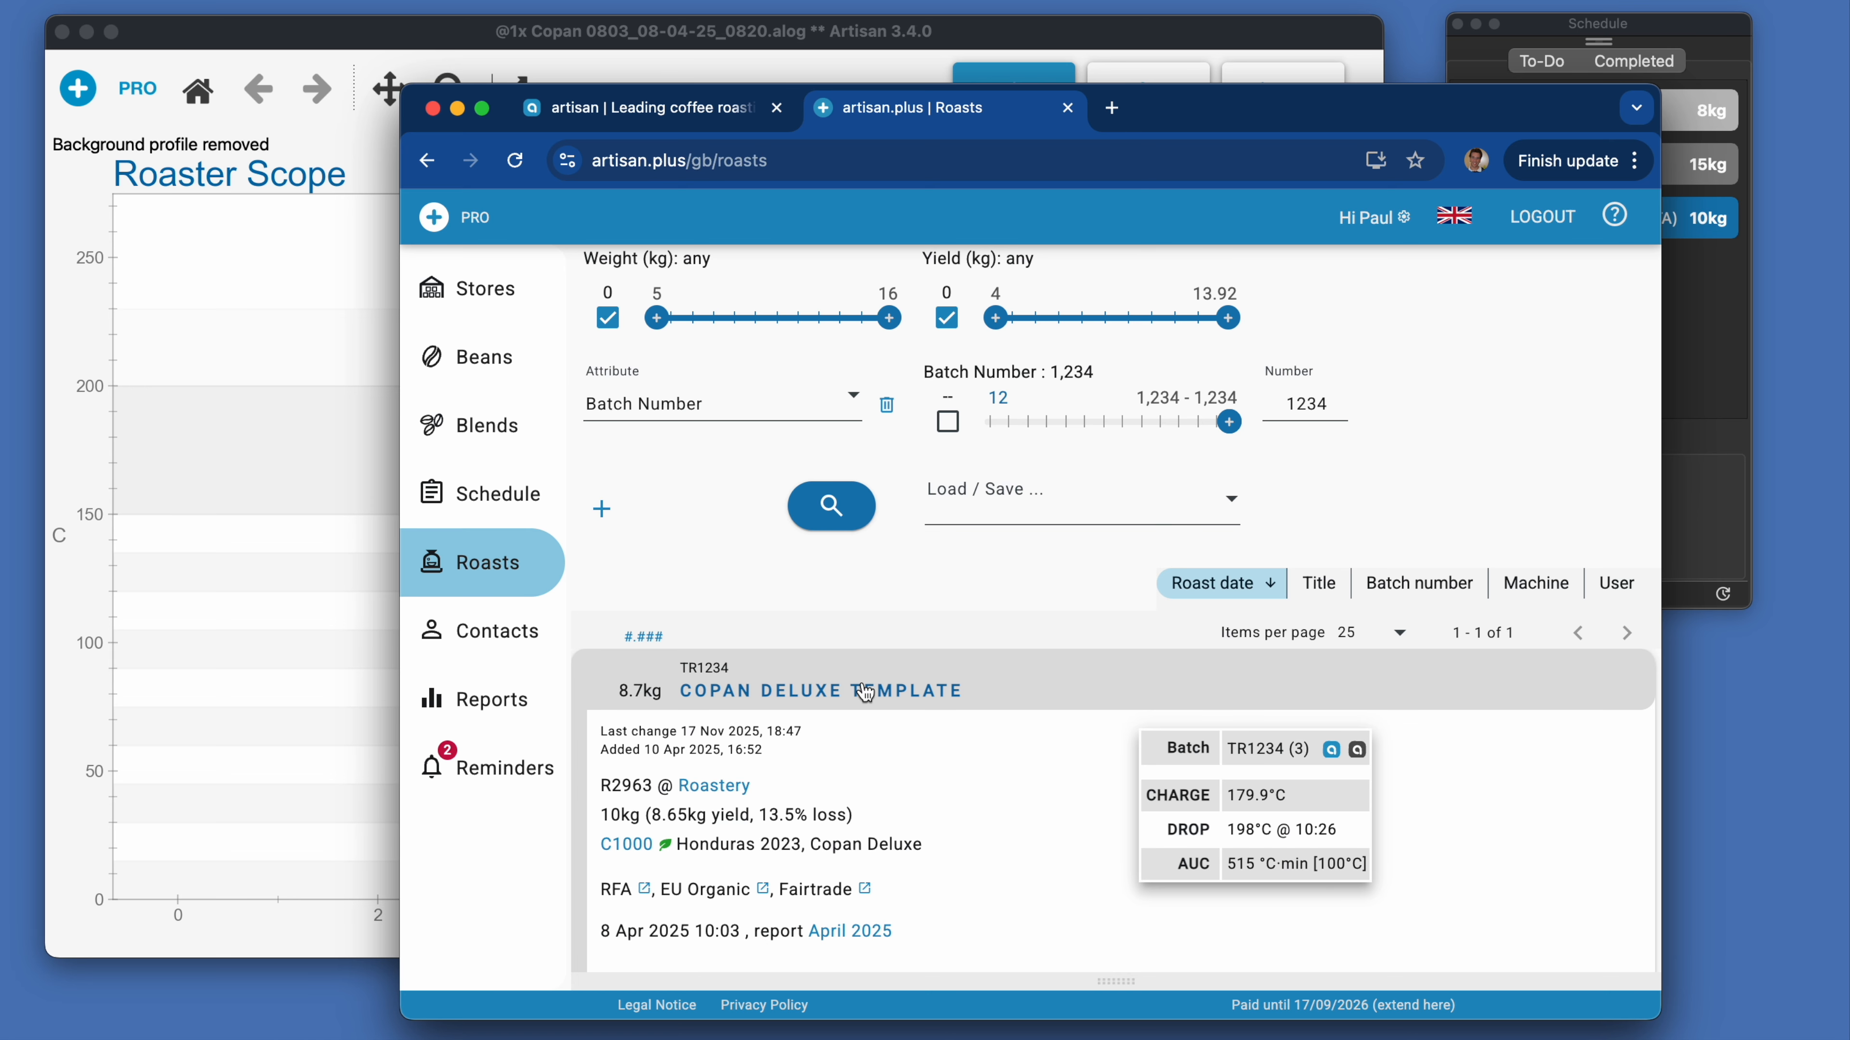
{"action": "scroll", "coordinate": [863, 692], "scroll_direction": "down", "scroll_amount": 3}
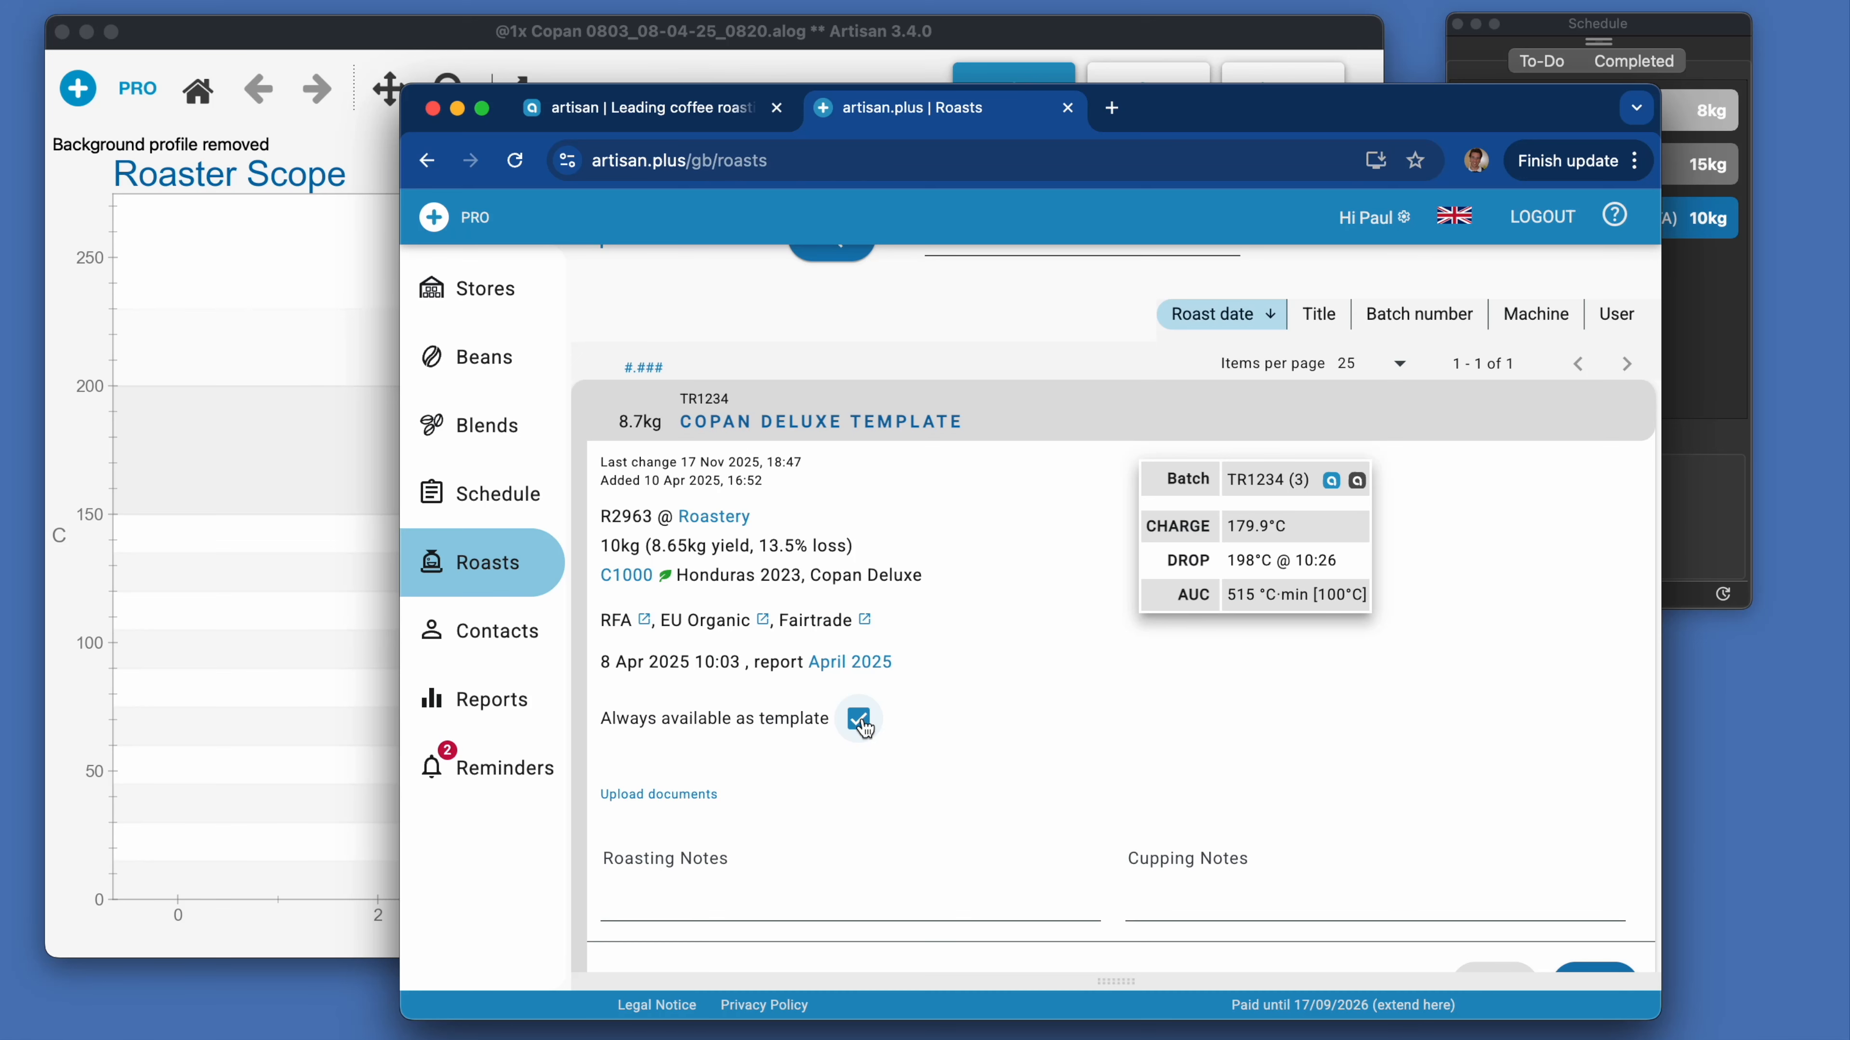
{"action": "left_click", "coordinate": [859, 721]}
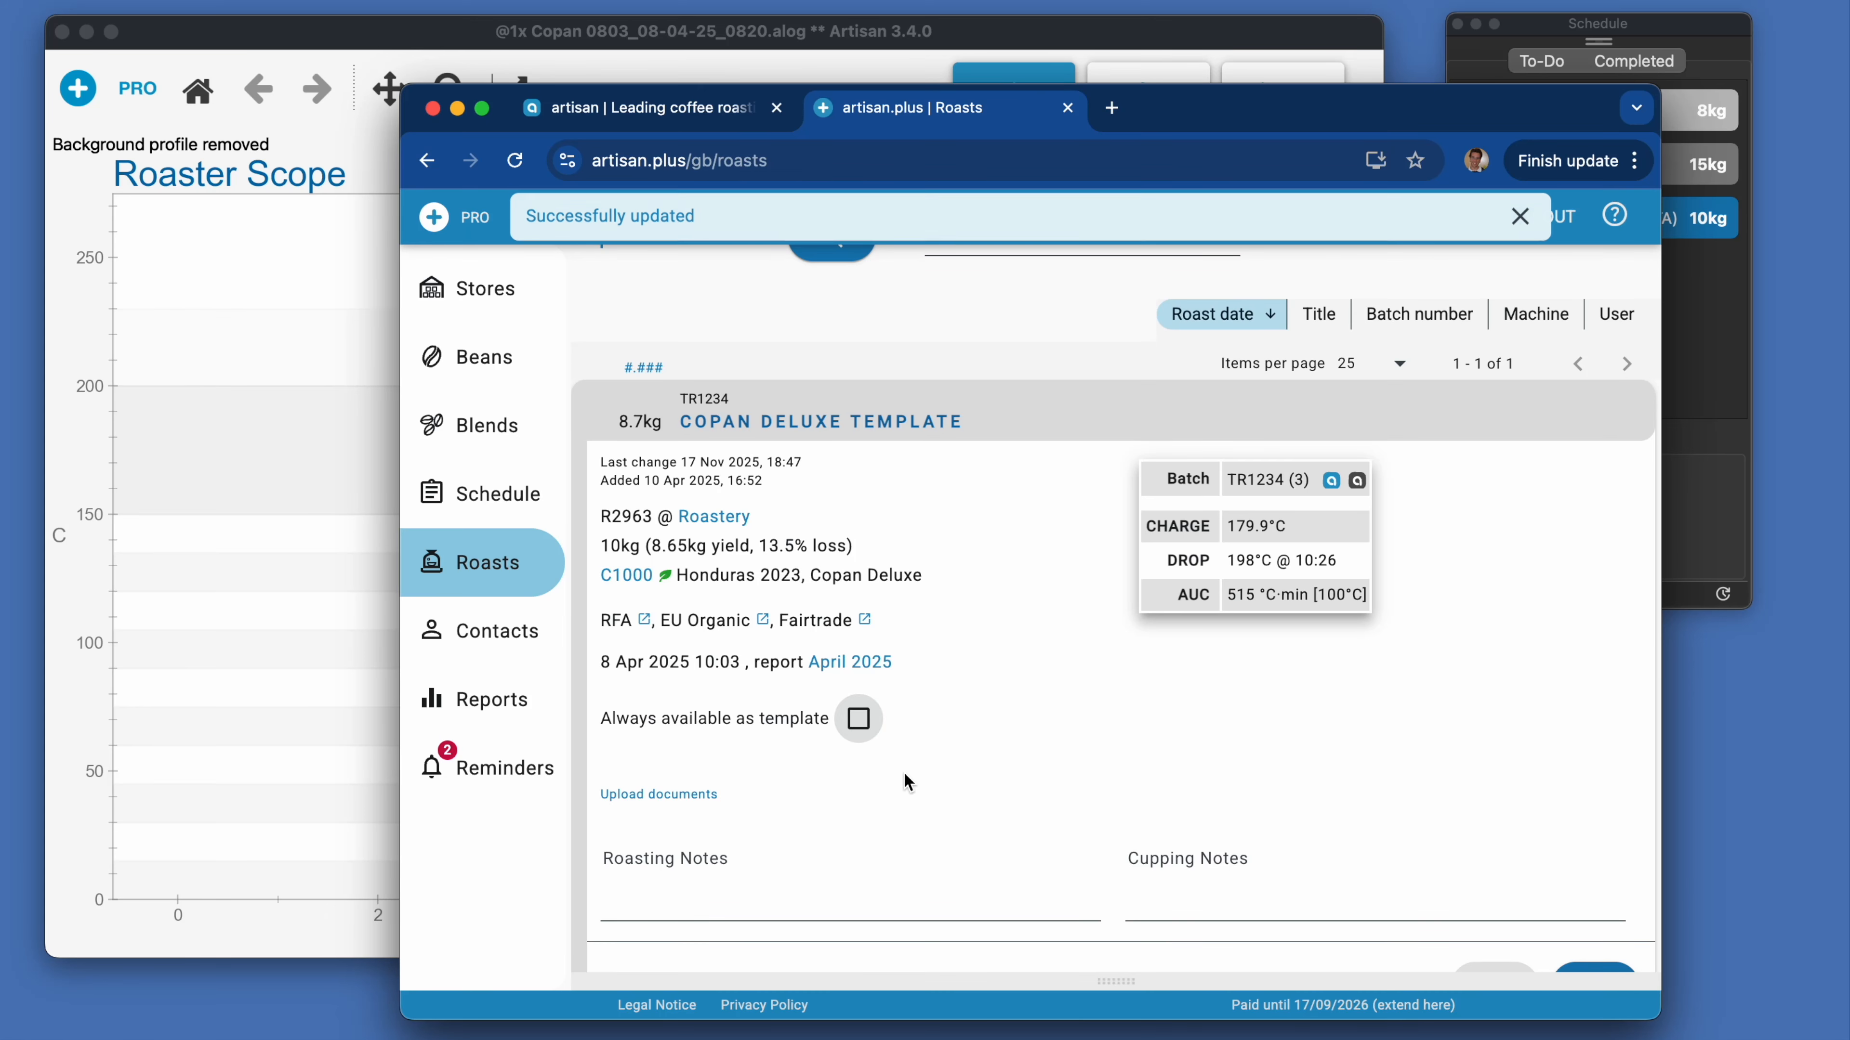
Step: Go to the schedule and check which templates are offered for the planned roast
{"action": "left_click", "coordinate": [504, 497]}
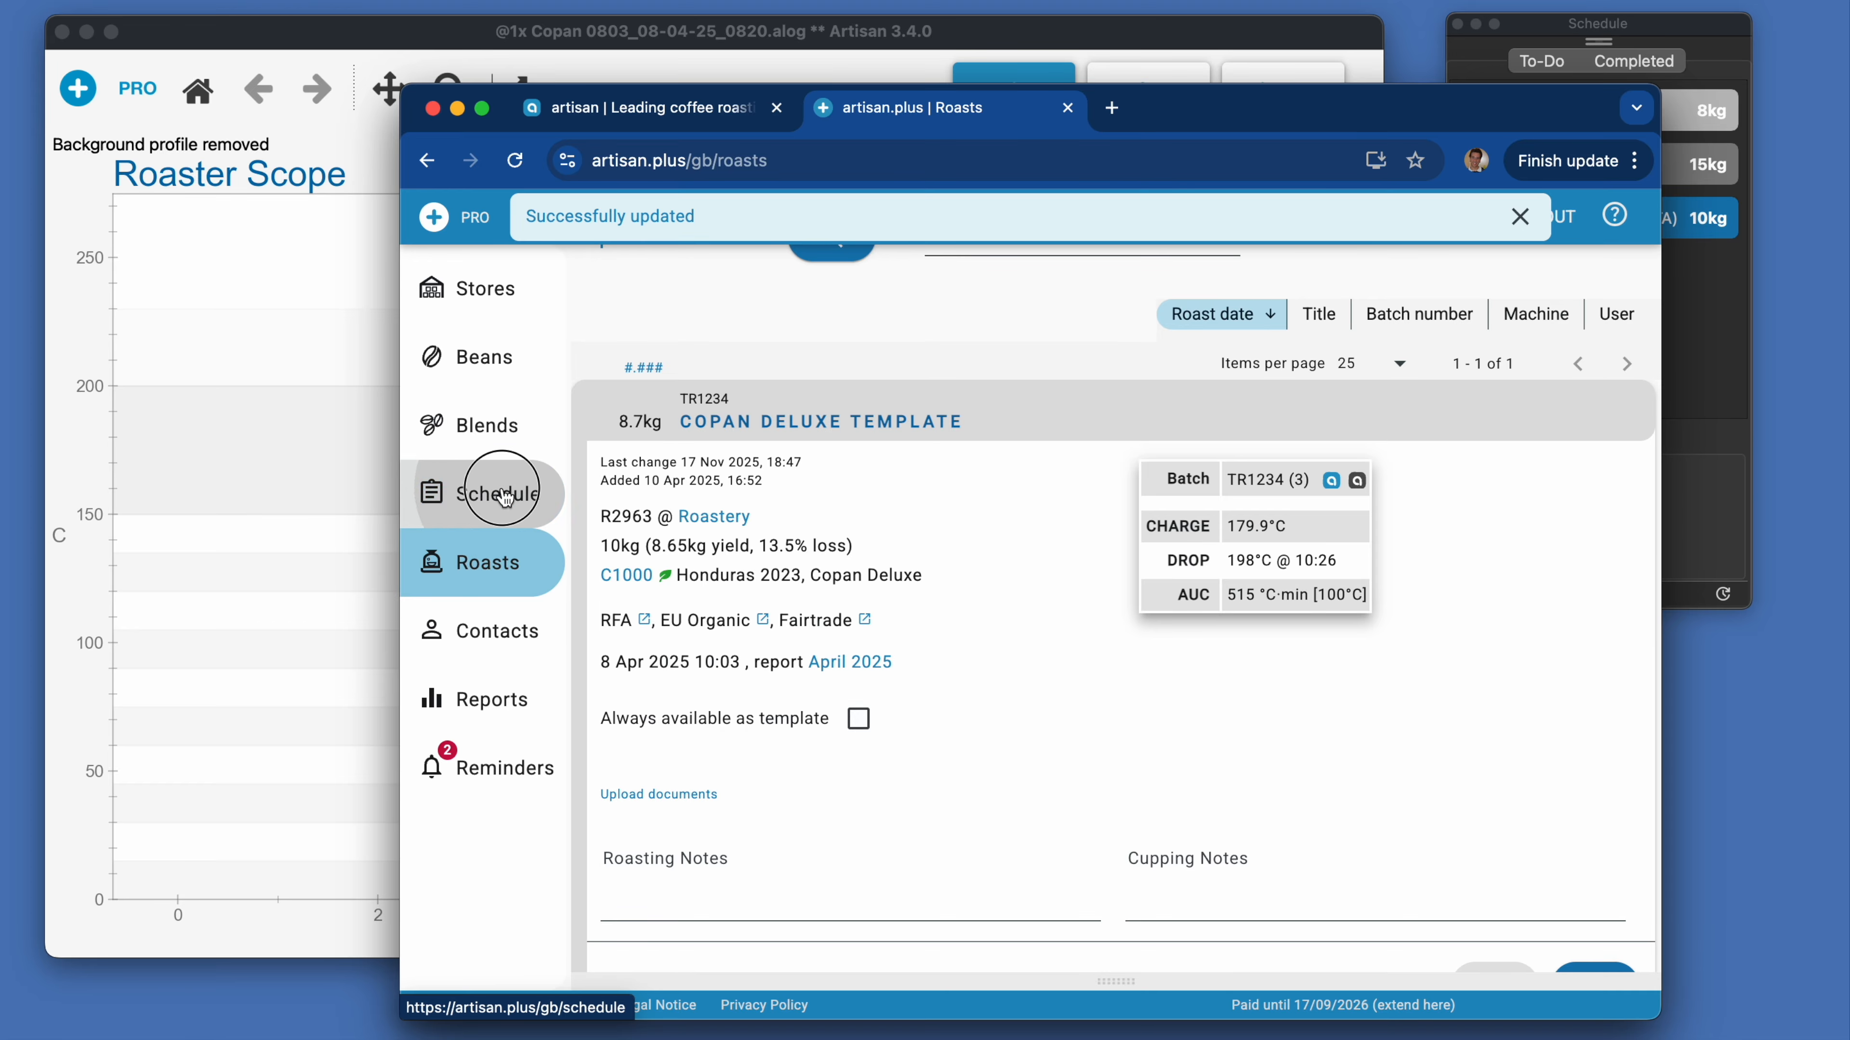
{"action": "scroll", "coordinate": [830, 852], "scroll_direction": "down", "scroll_amount": 5}
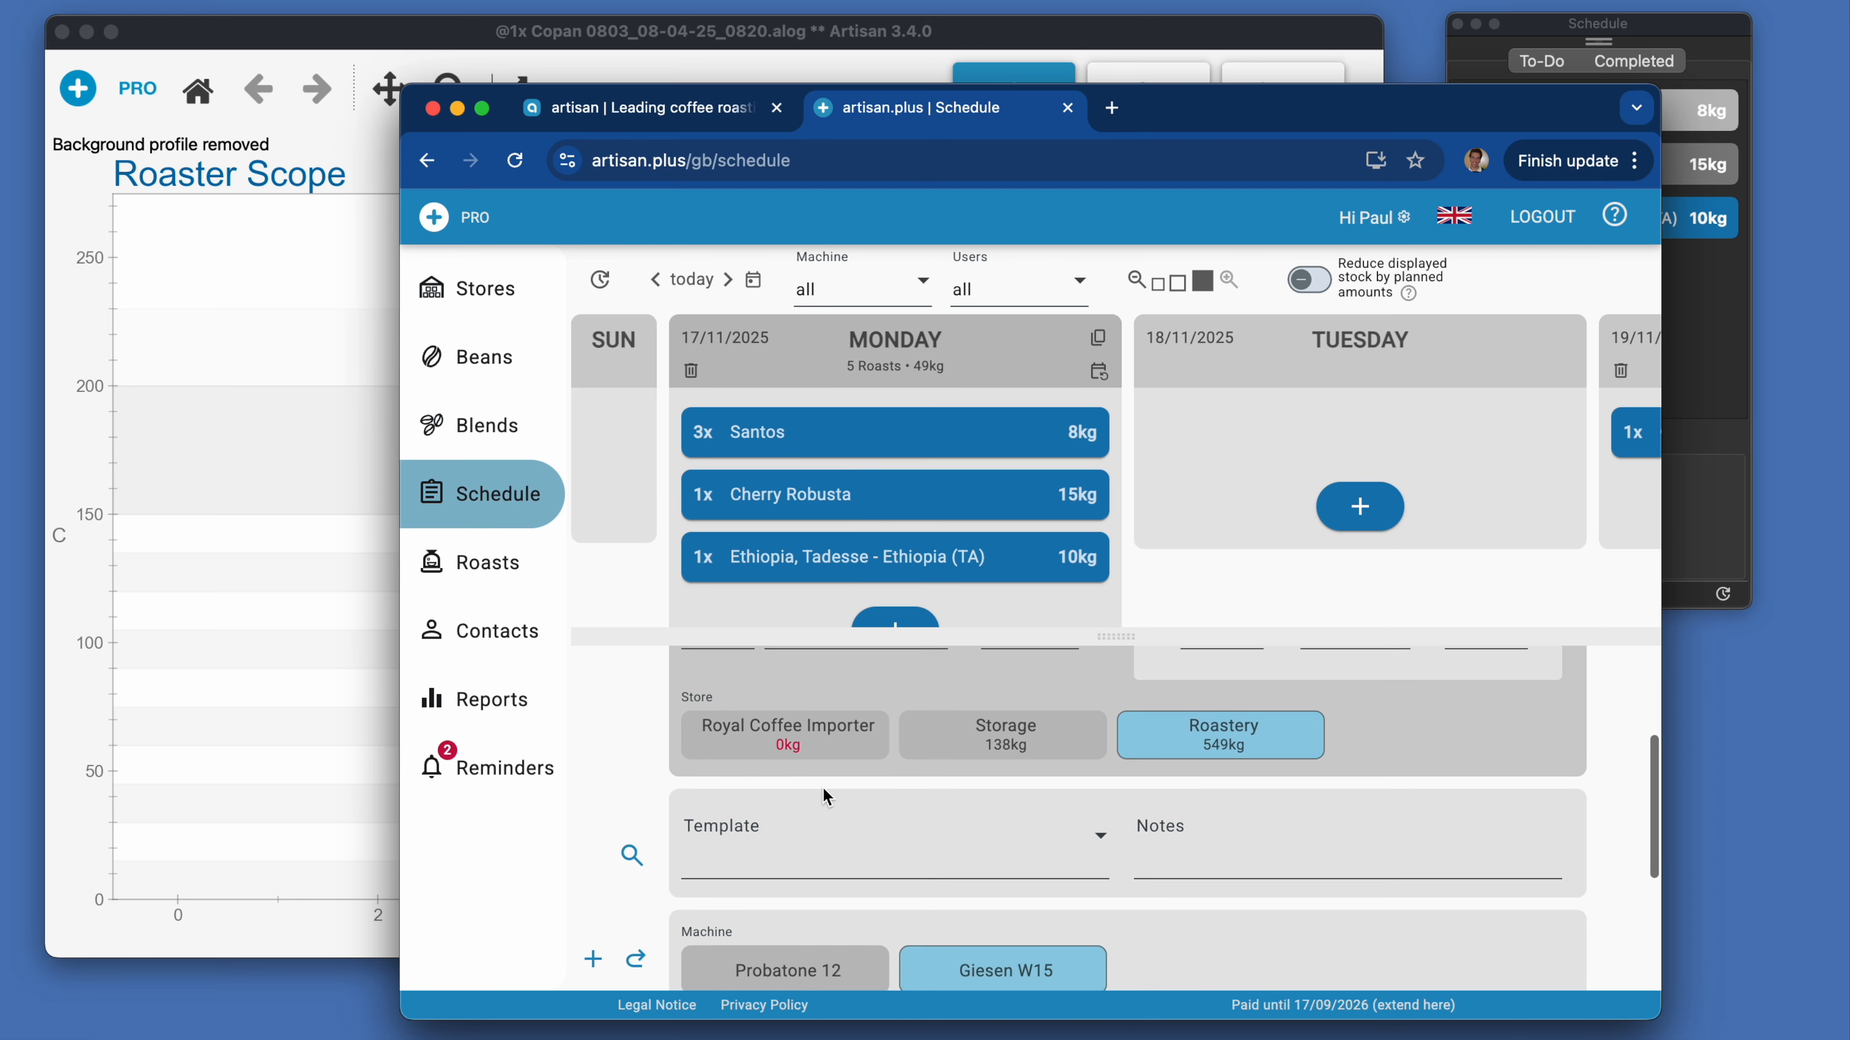
{"action": "left_click", "coordinate": [830, 852]}
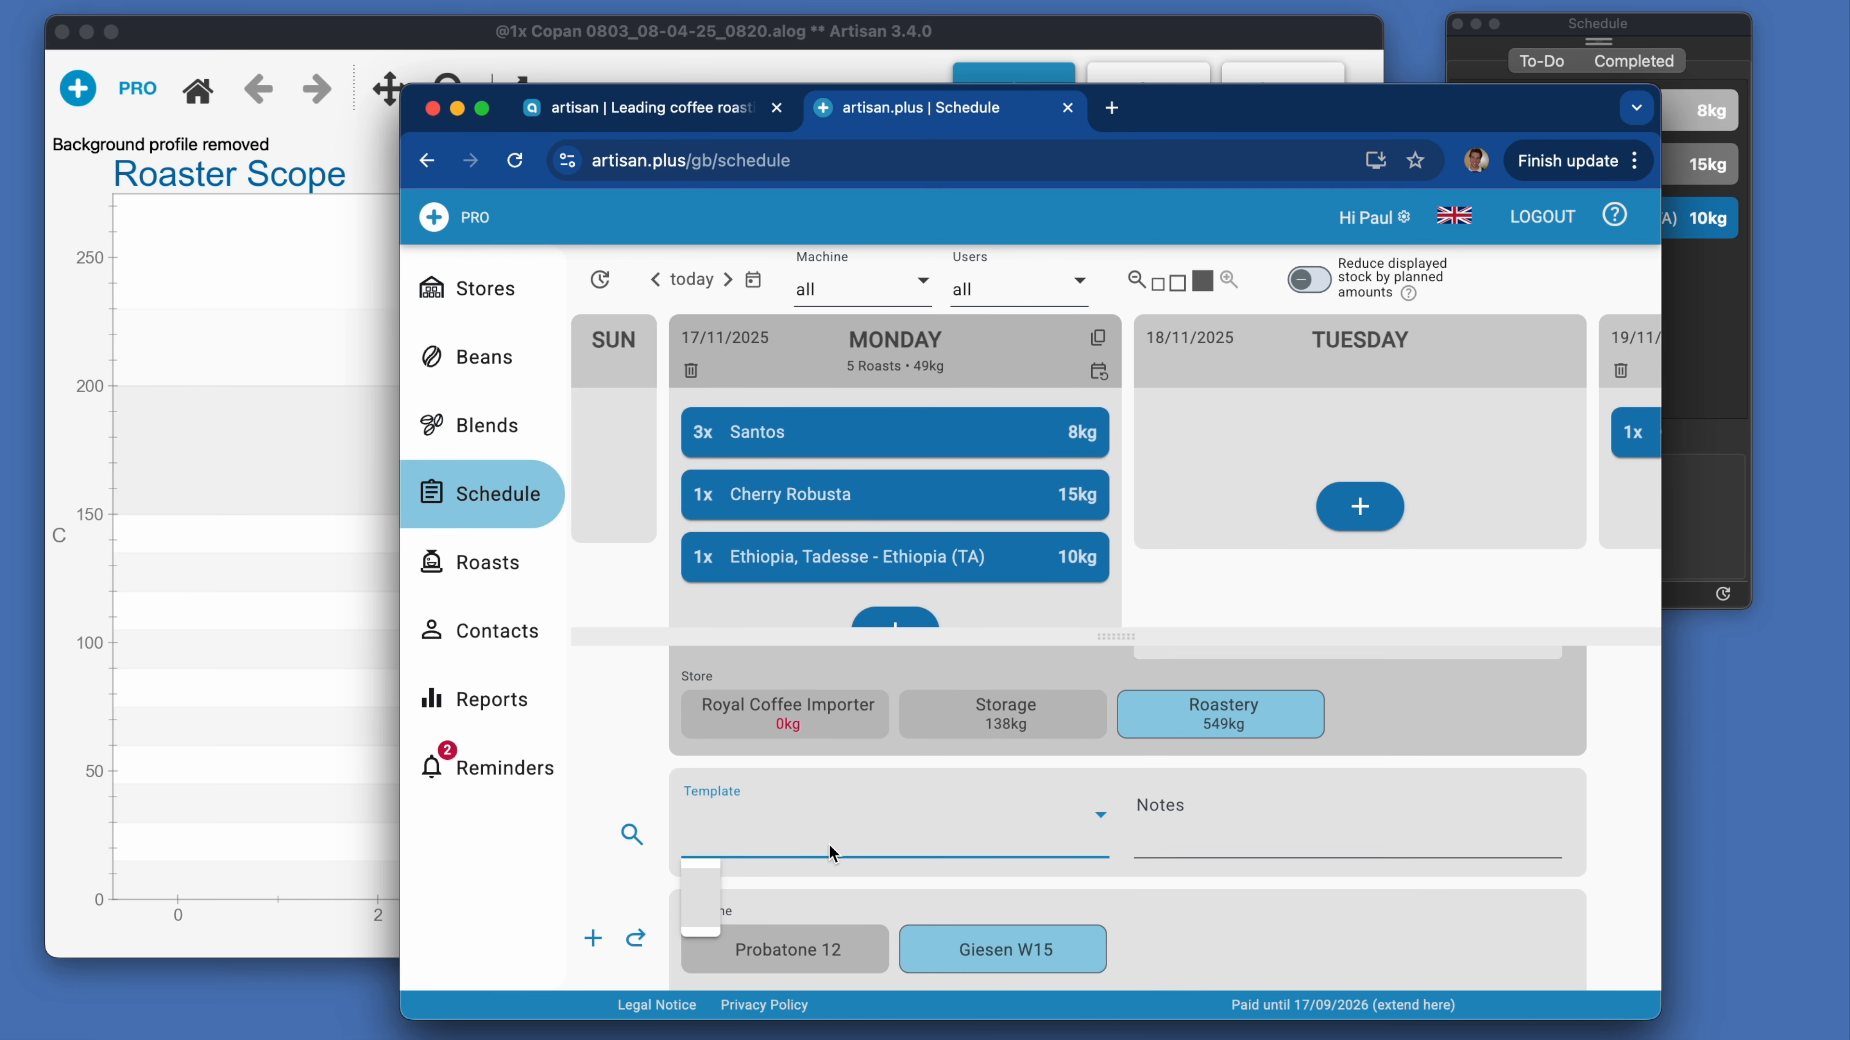
{"action": "left_click", "coordinate": [780, 840]}
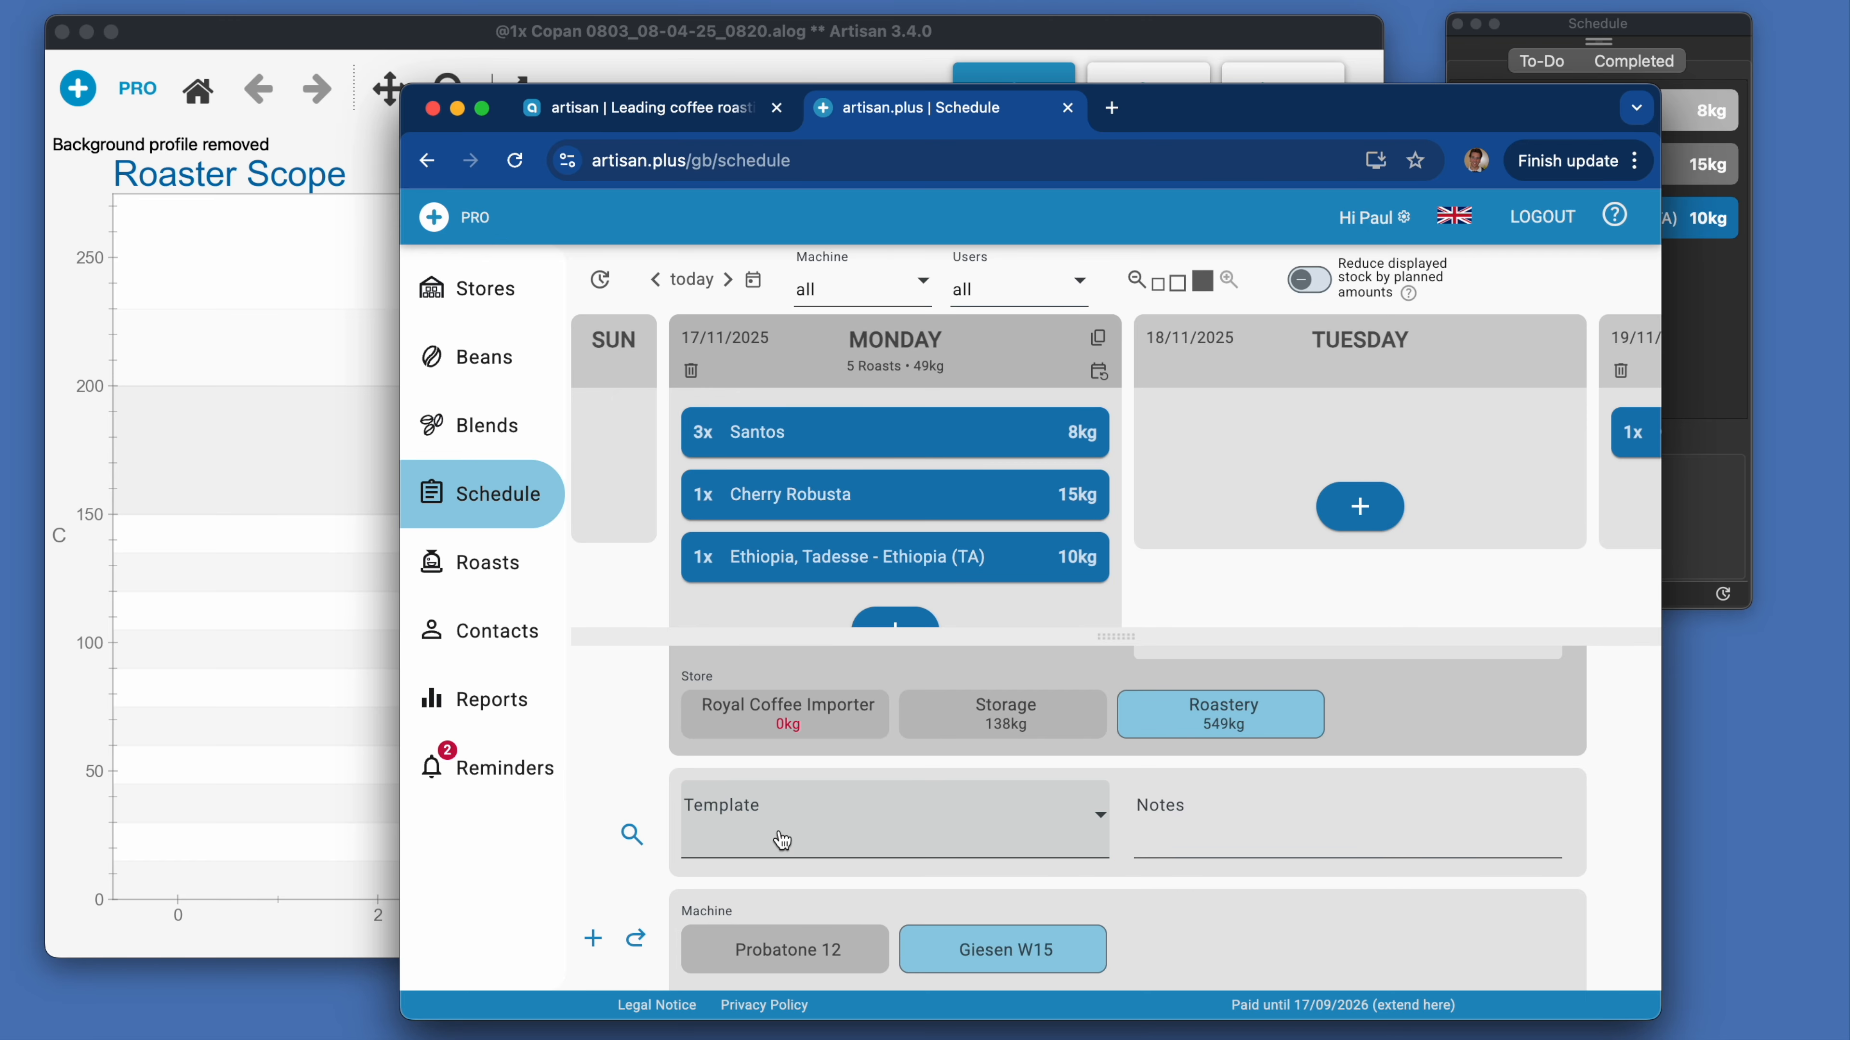
Step: Open the template roast search and look for roasts titled "template" made with the C1000 Honduras 2023 Copan Deluxe beans
{"action": "left_click", "coordinate": [630, 836]}
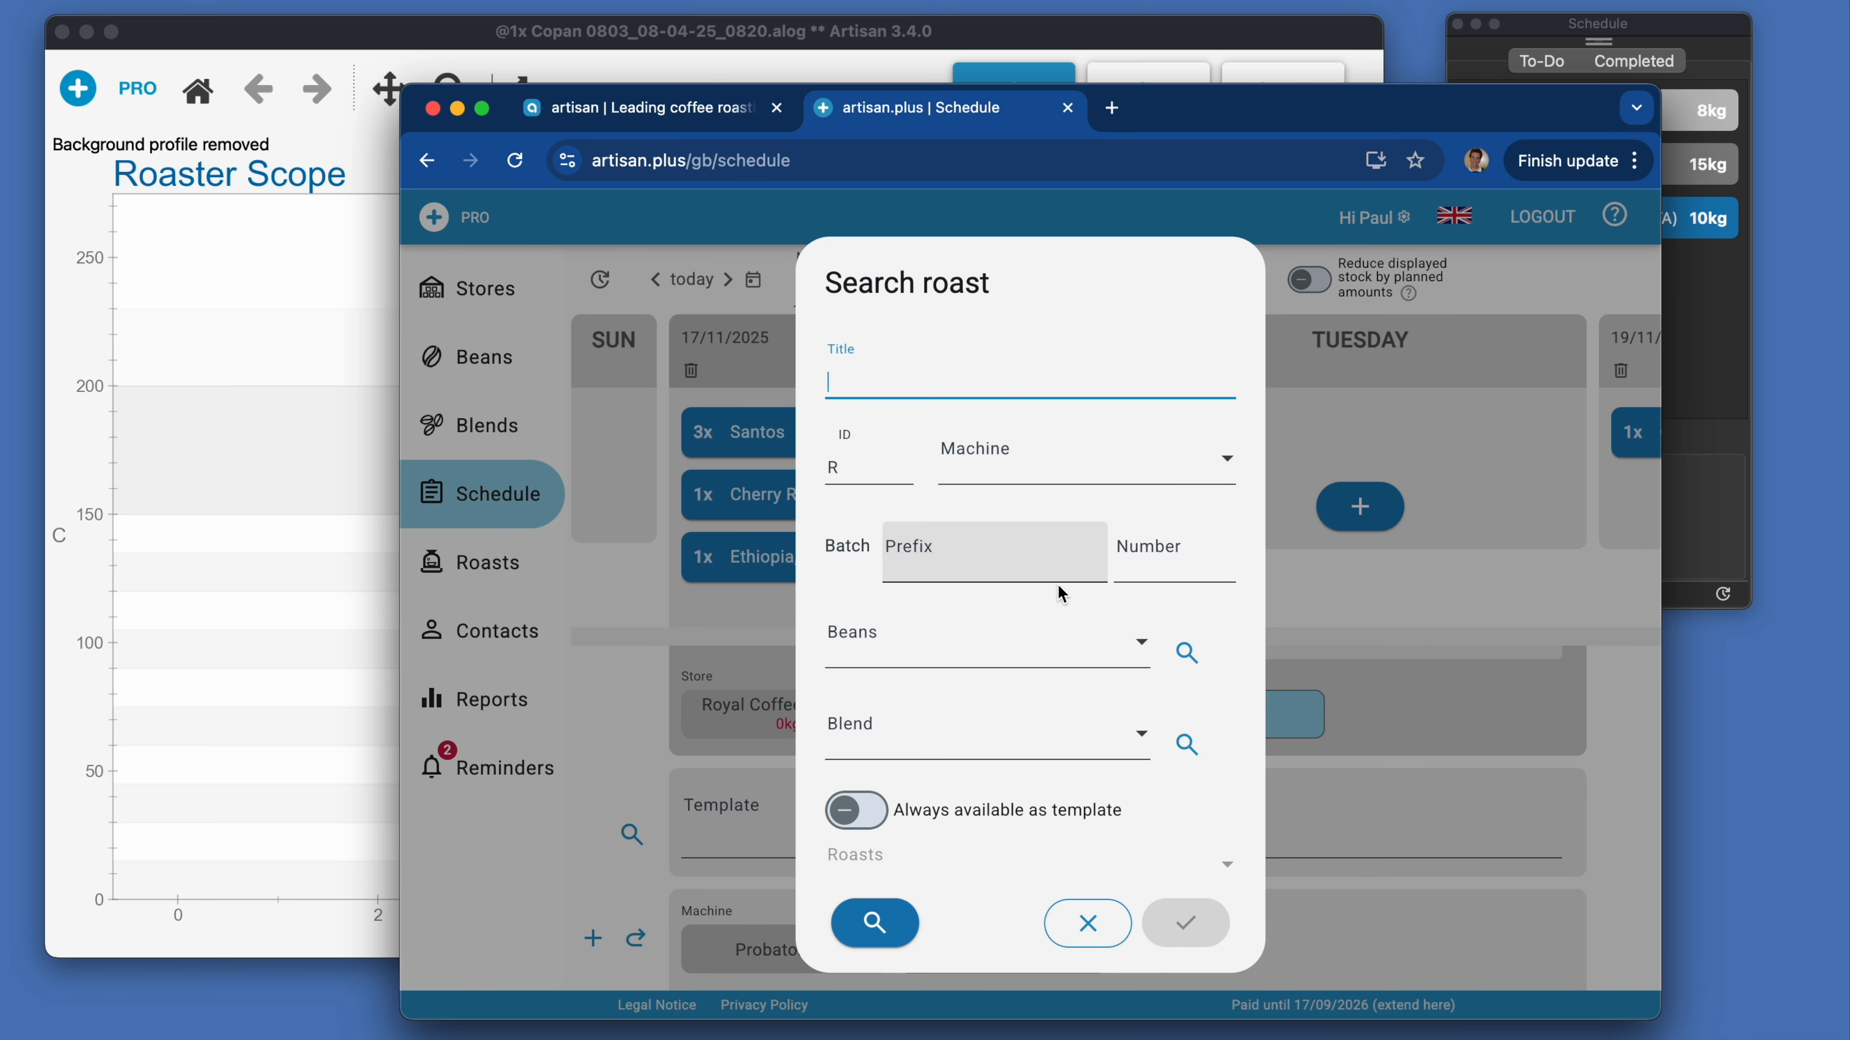
{"action": "left_click", "coordinate": [996, 645]}
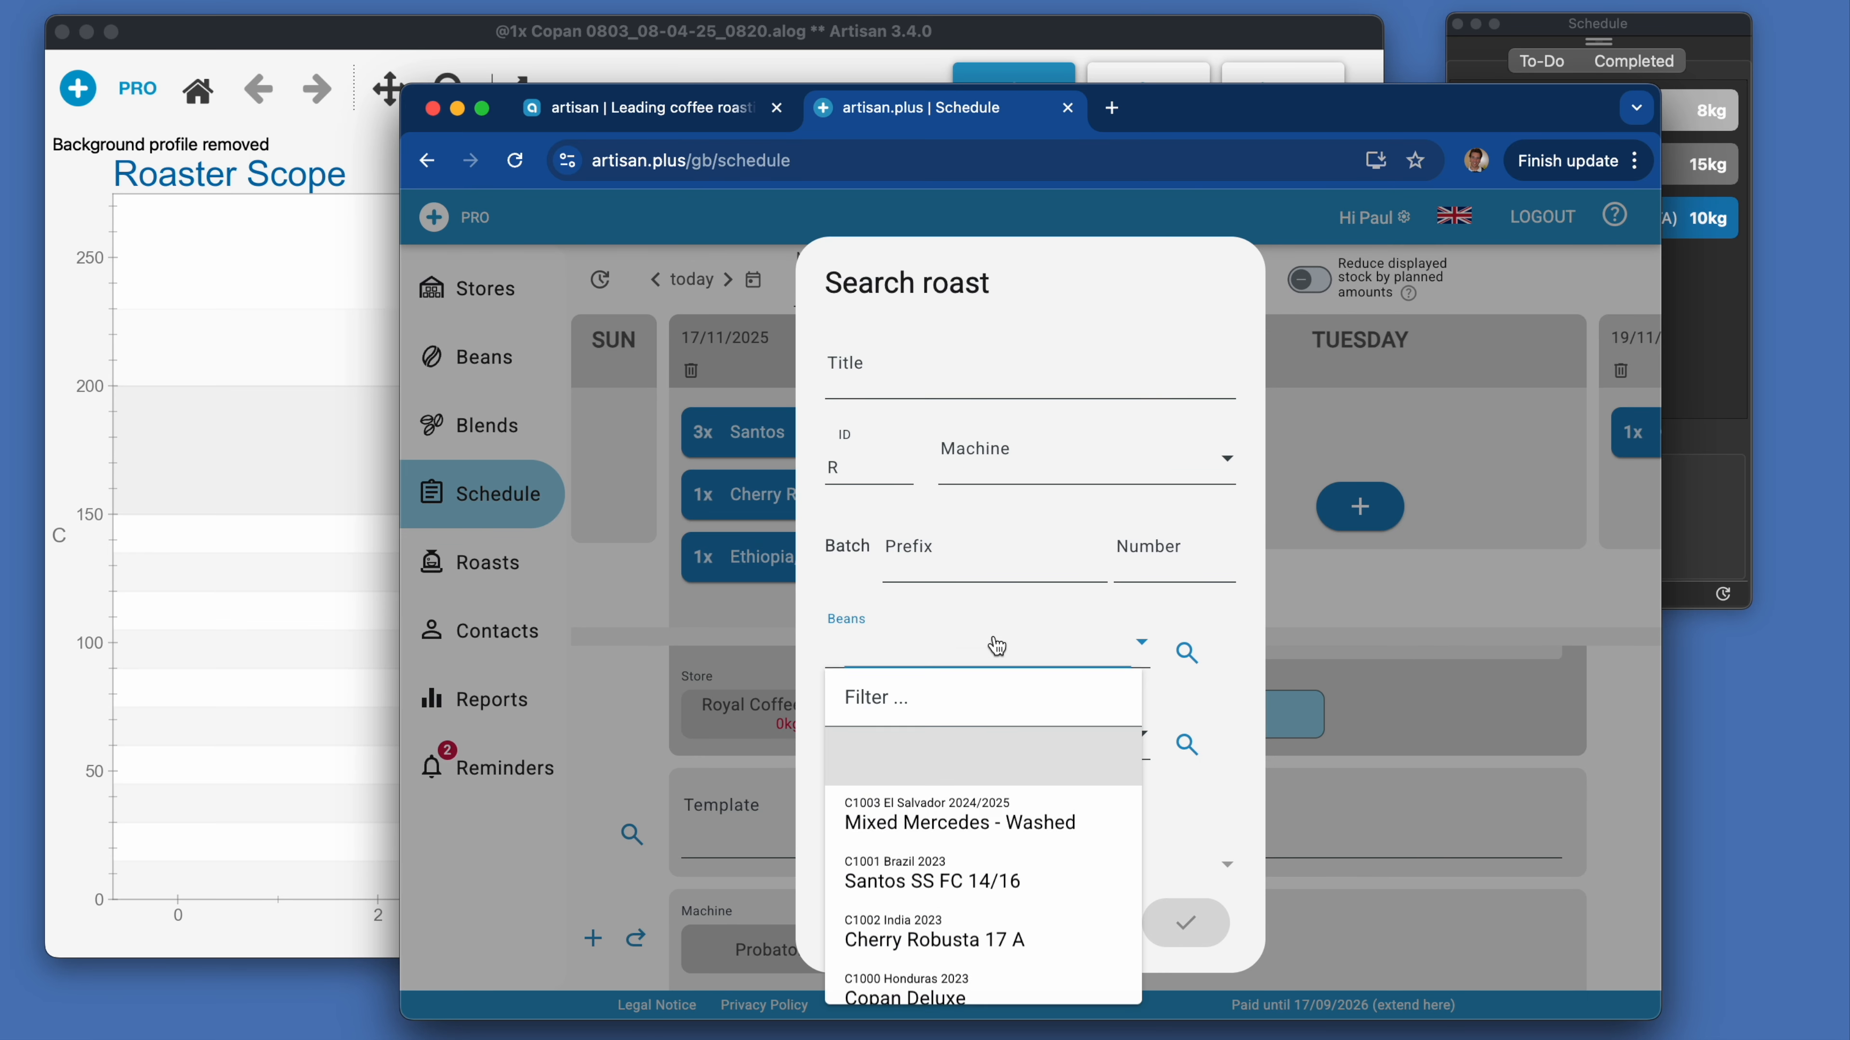
{"action": "scroll", "coordinate": [959, 882], "scroll_direction": "down", "scroll_amount": 1}
{"action": "left_click", "coordinate": [959, 903]}
{"action": "left_click", "coordinate": [889, 384]}
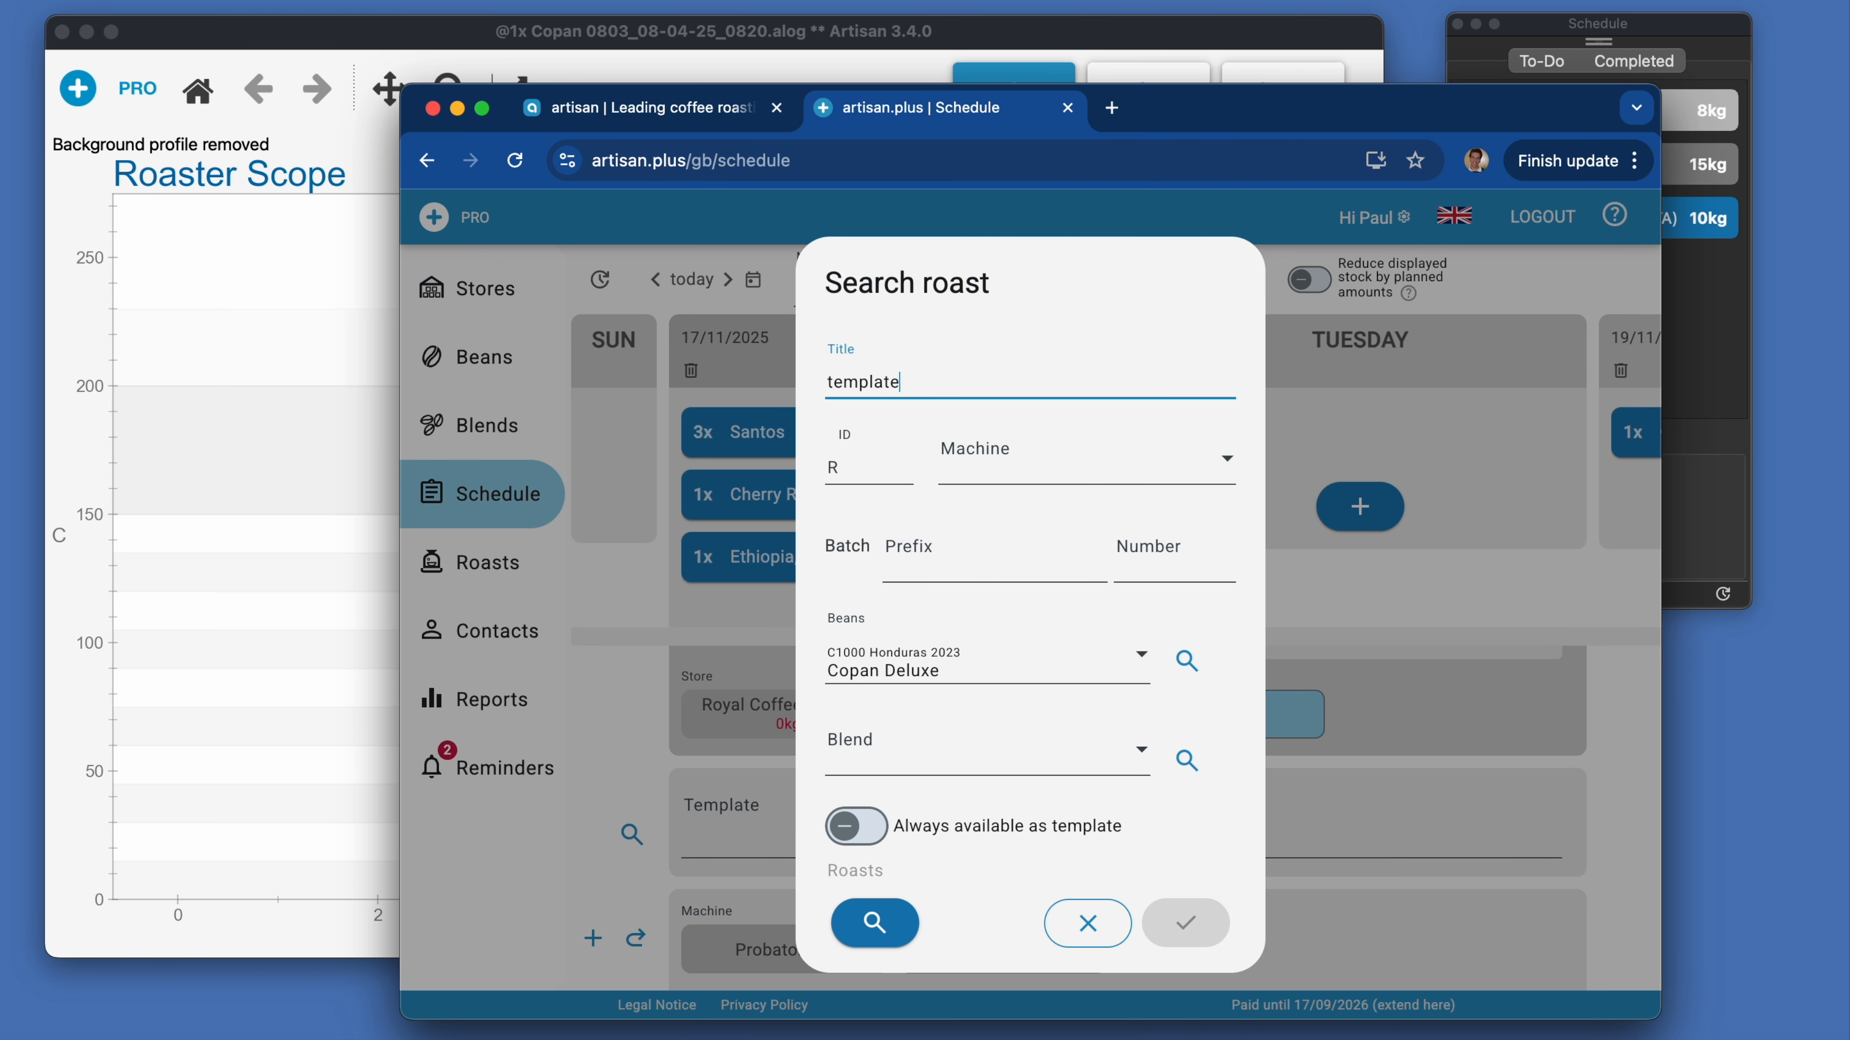
{"action": "left_click", "coordinate": [874, 923]}
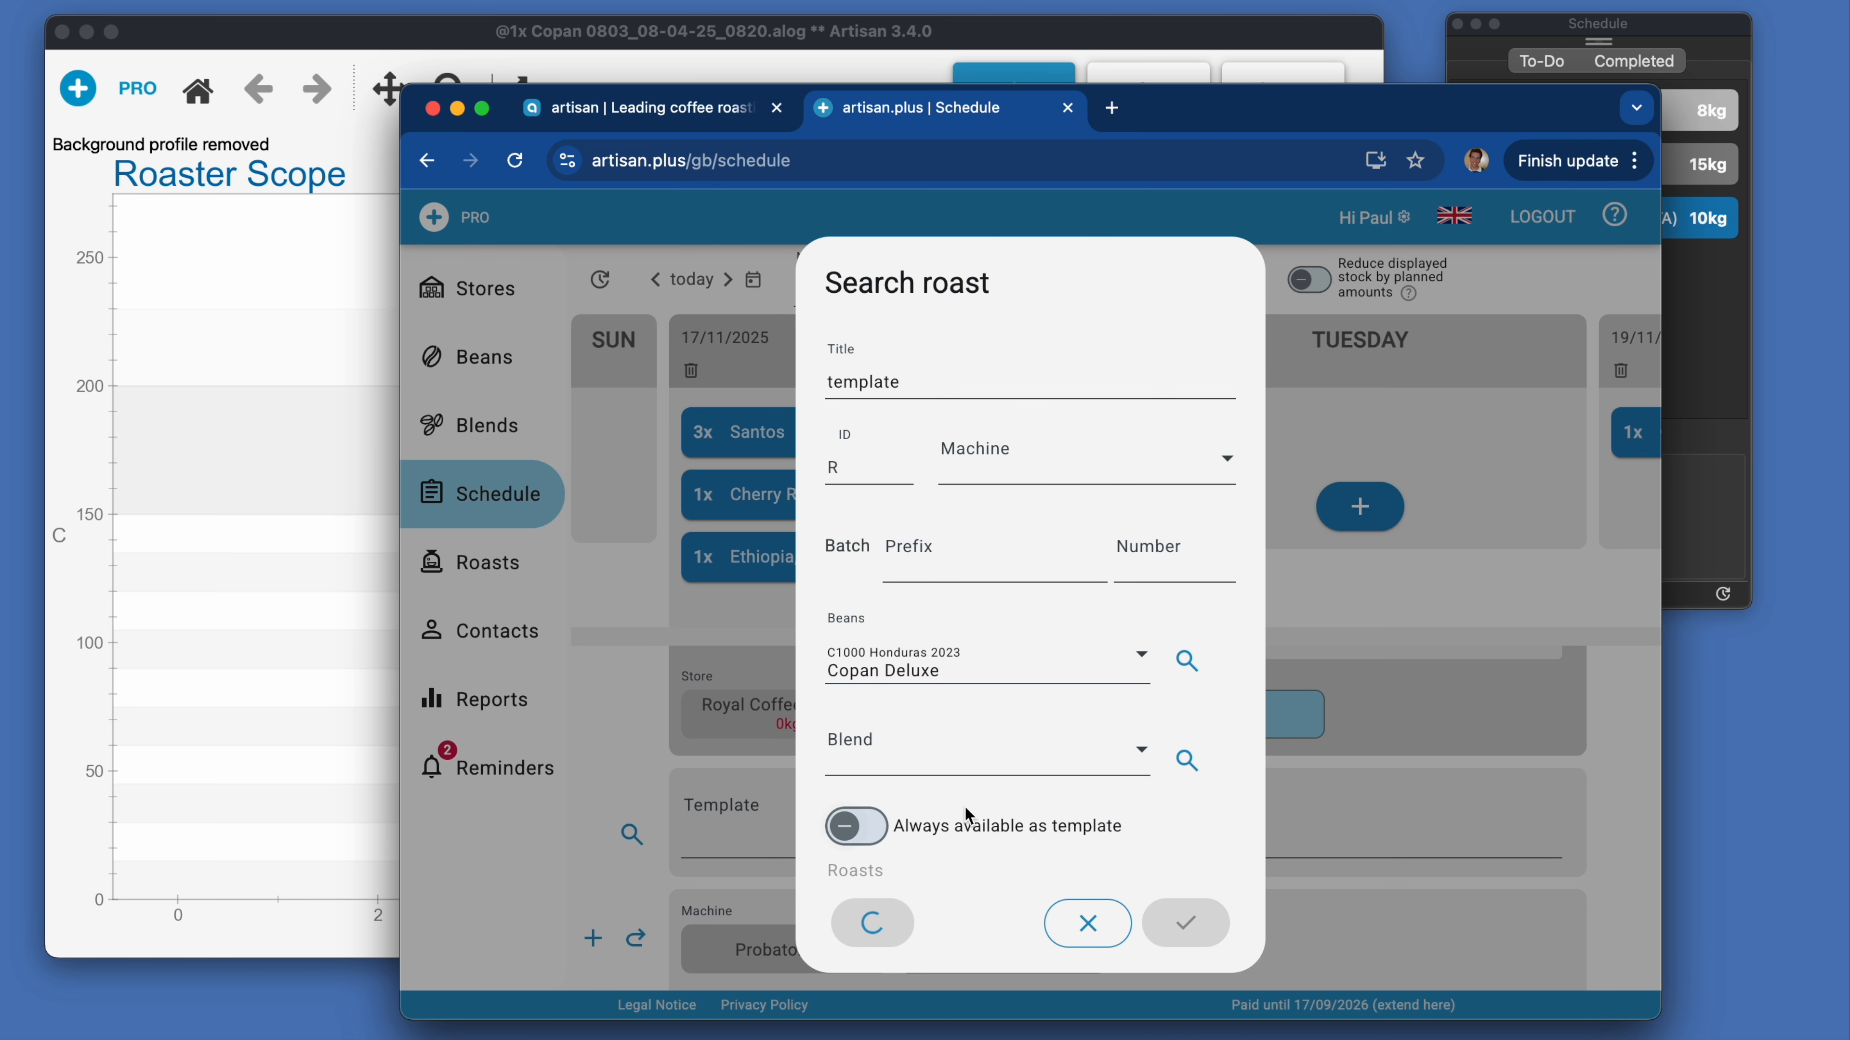
Step: Check the roasts found and accept the TR1234 Copan Deluxe Template as the template
{"action": "scroll", "coordinate": [933, 840], "scroll_direction": "down", "scroll_amount": 1}
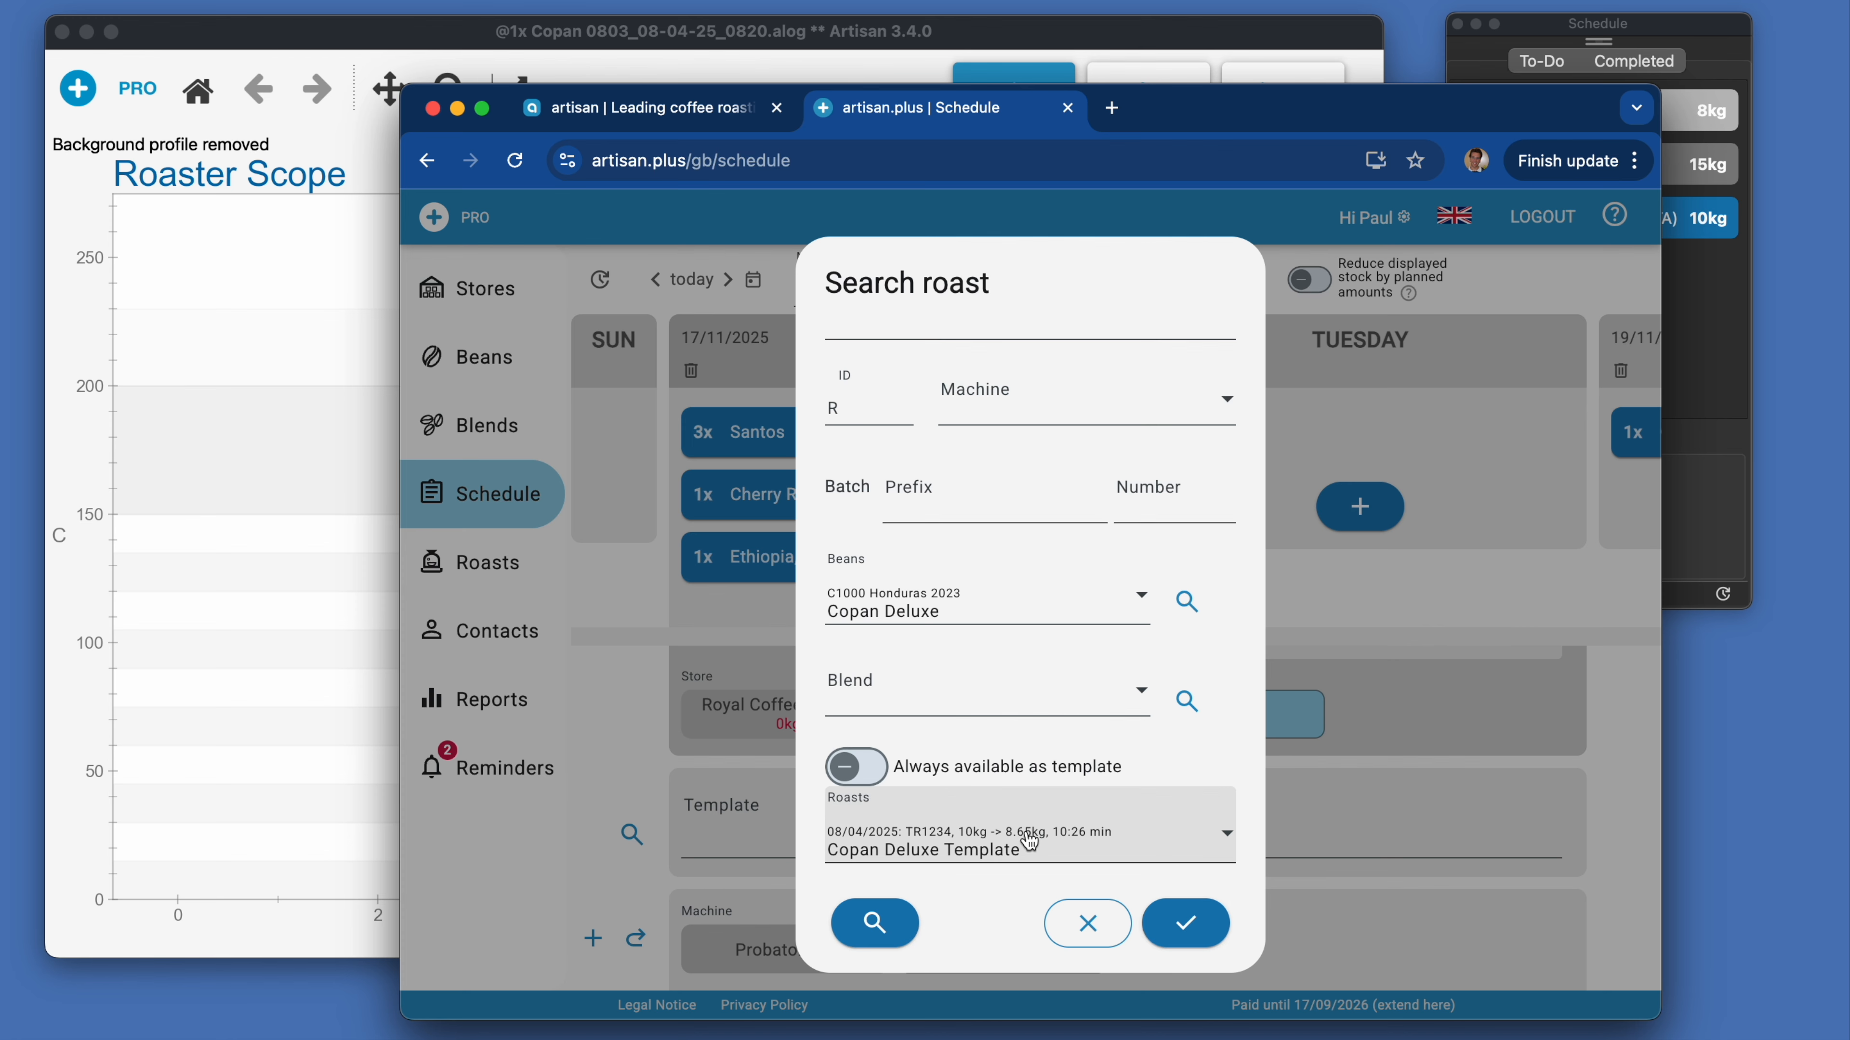
{"action": "left_click", "coordinate": [968, 854]}
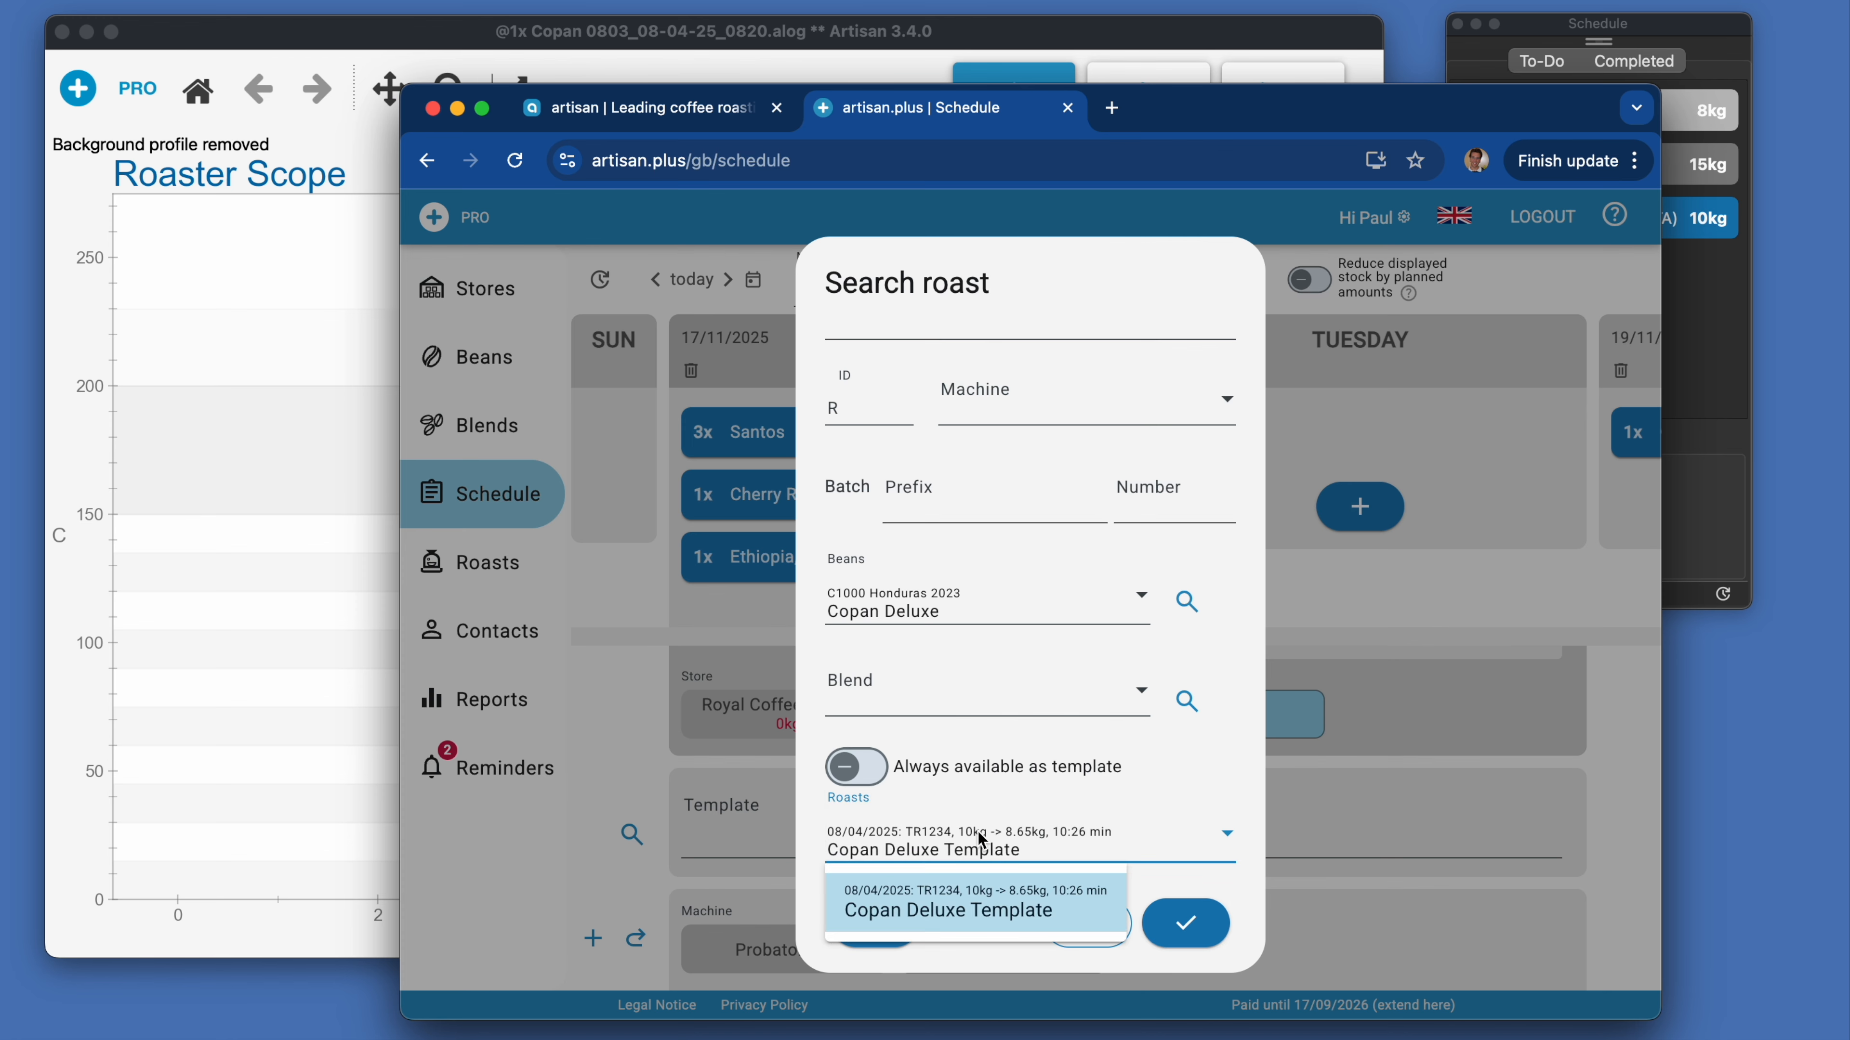
{"action": "left_click", "coordinate": [978, 834]}
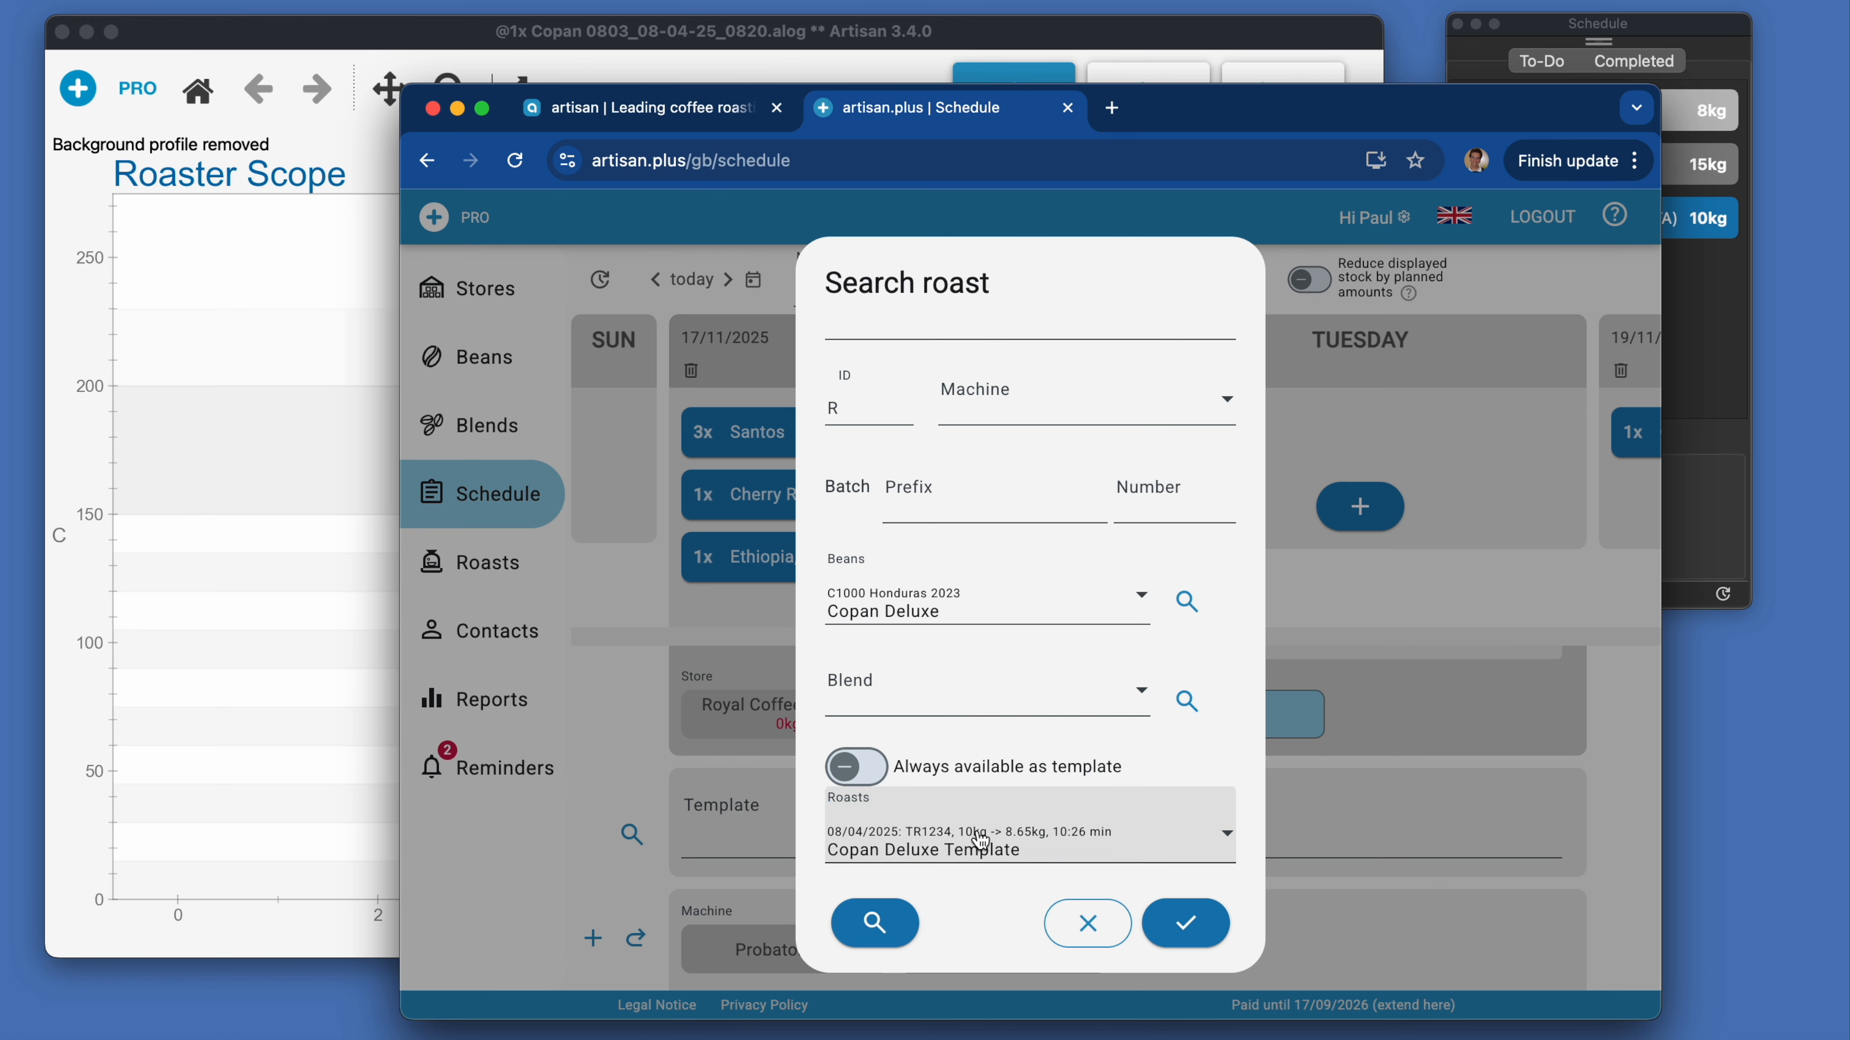
{"action": "left_click", "coordinate": [1183, 929]}
Step: Open Monday's Cherry Robusta roast, assign the TR1234 Copan Deluxe Template to it and save the change
{"action": "scroll", "coordinate": [793, 802], "scroll_direction": "up", "scroll_amount": 3}
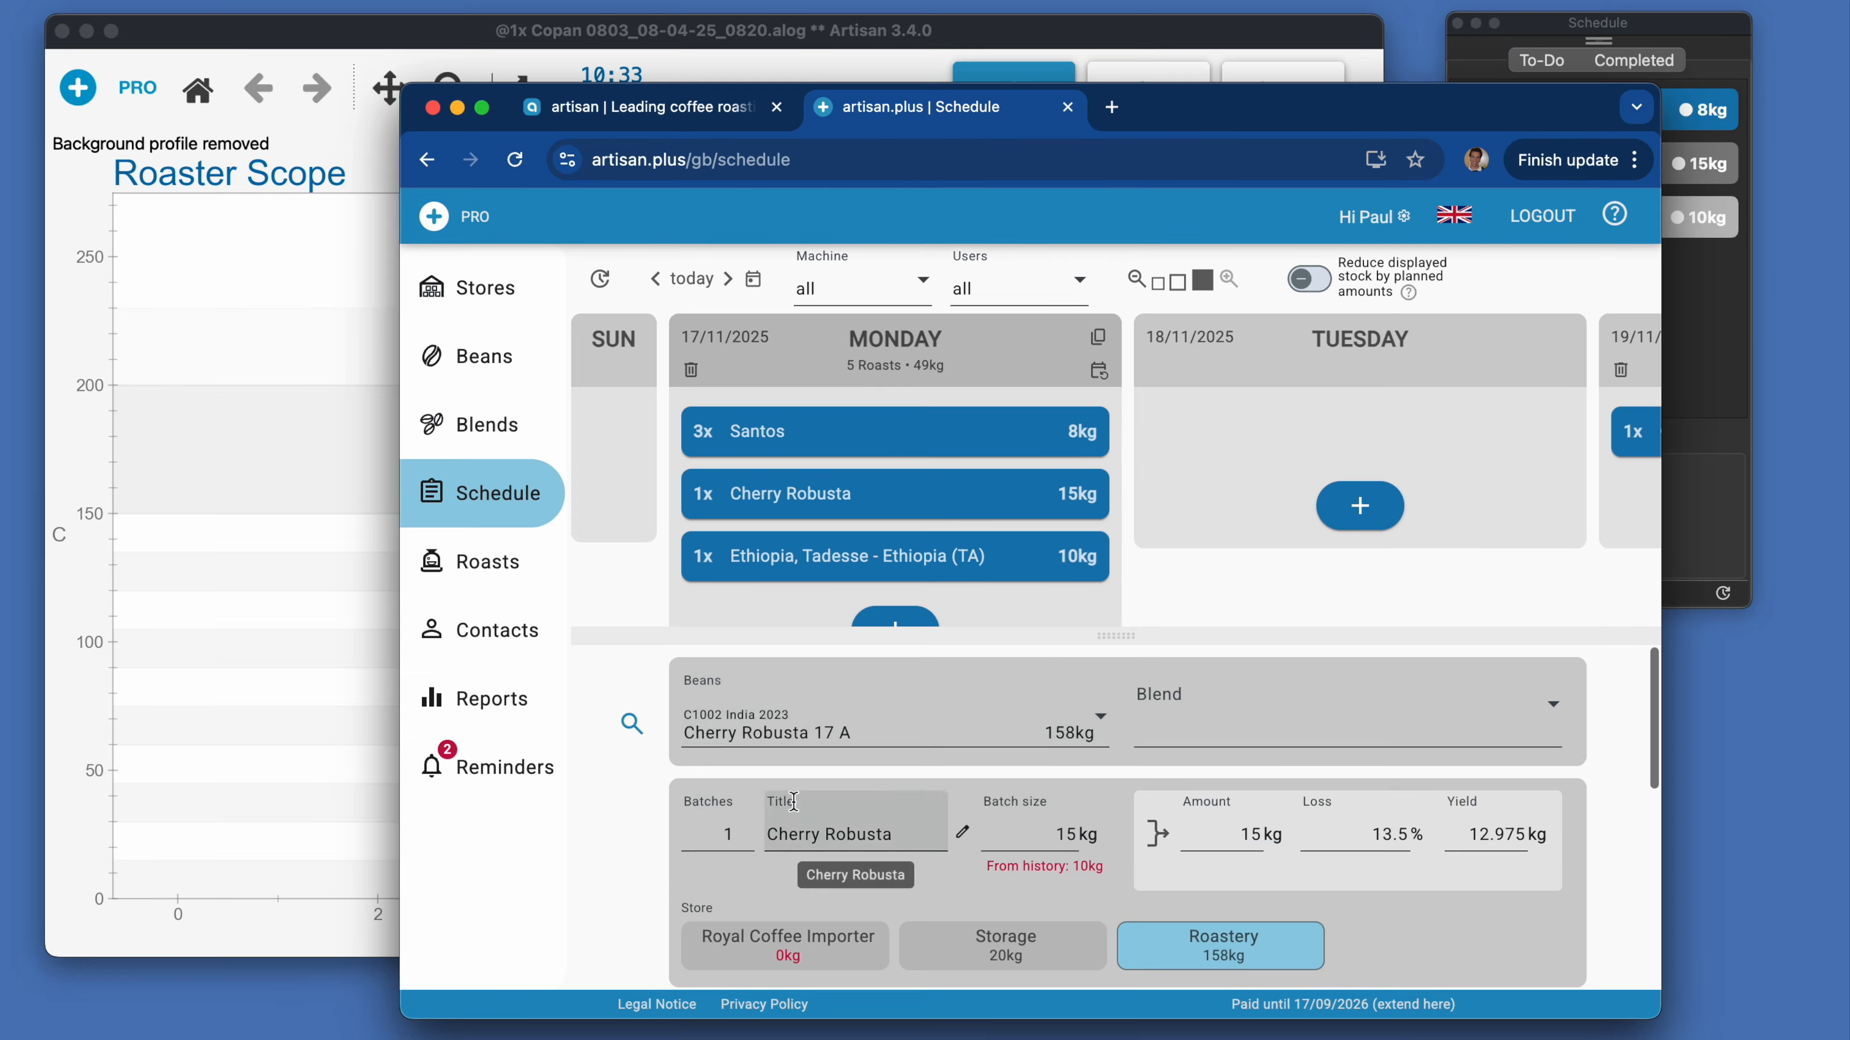
{"action": "left_click", "coordinate": [867, 495]}
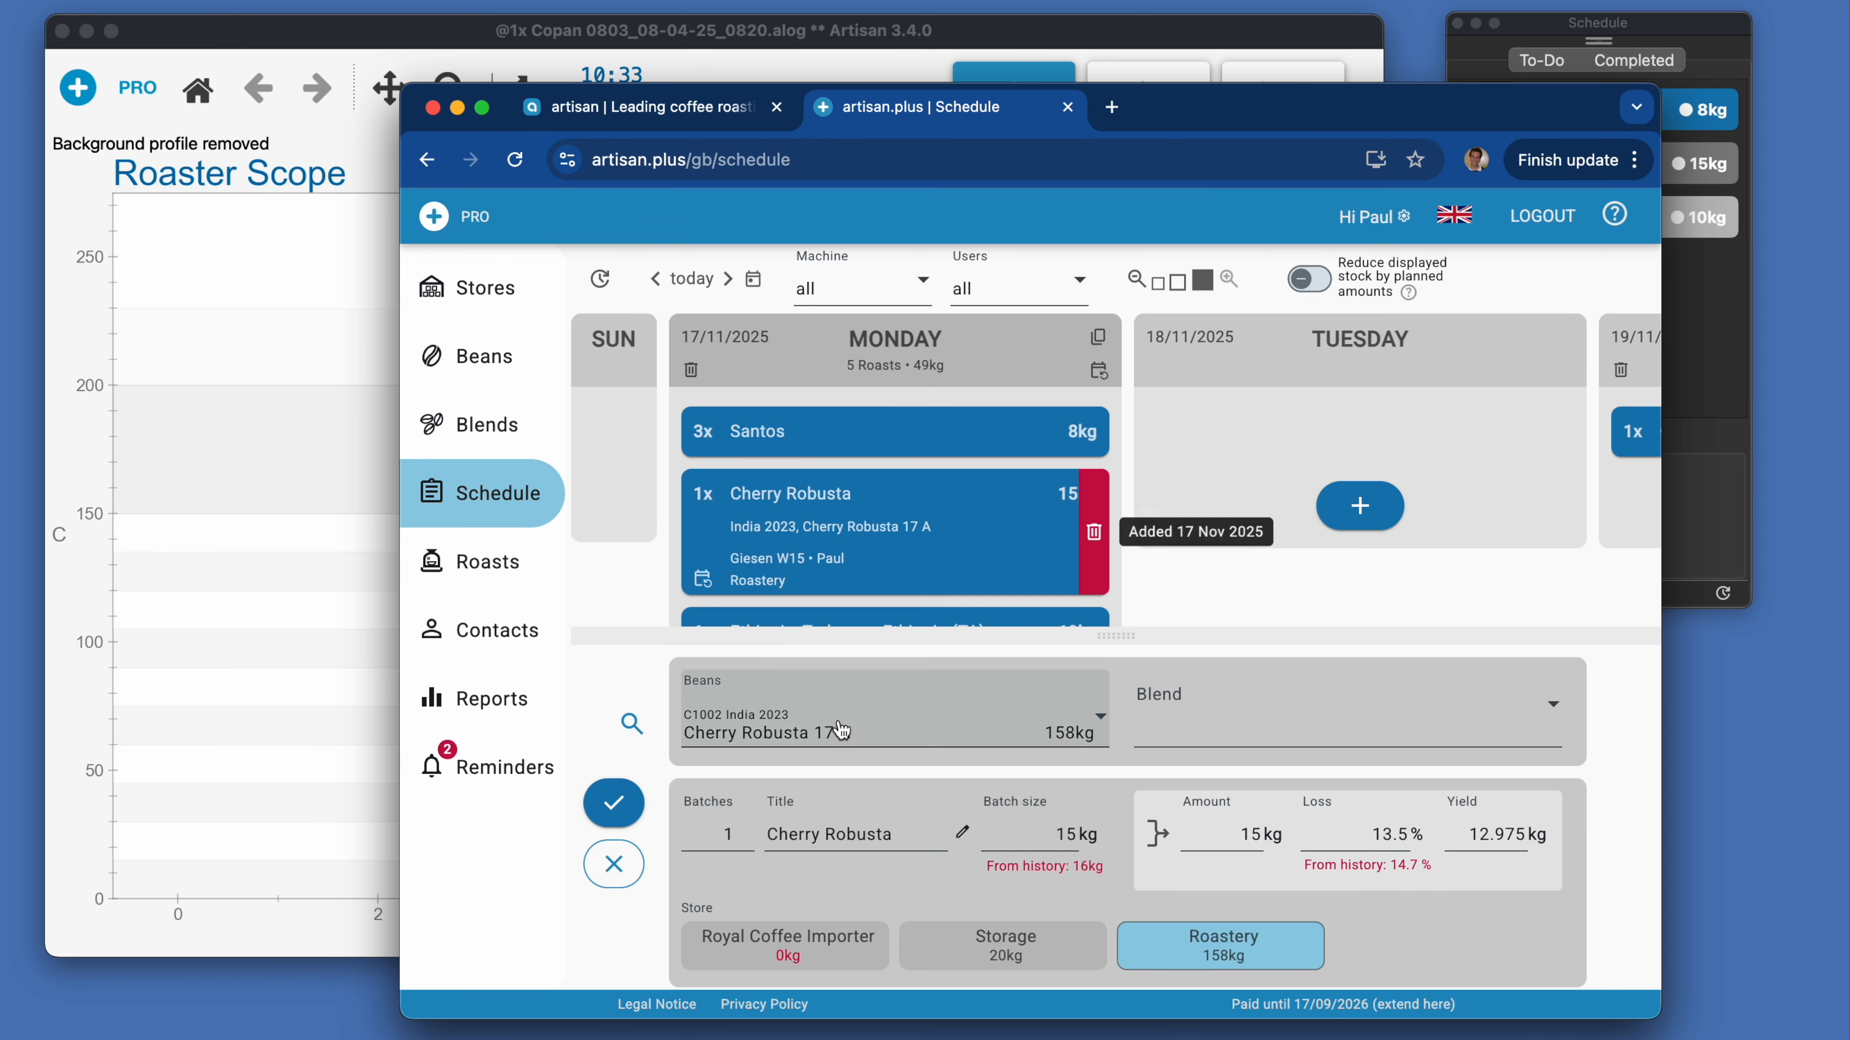
{"action": "scroll", "coordinate": [841, 729], "scroll_direction": "down", "scroll_amount": 5}
{"action": "left_click", "coordinate": [817, 797]}
{"action": "left_click", "coordinate": [799, 909]}
{"action": "scroll", "coordinate": [613, 787], "scroll_direction": "up", "scroll_amount": 3}
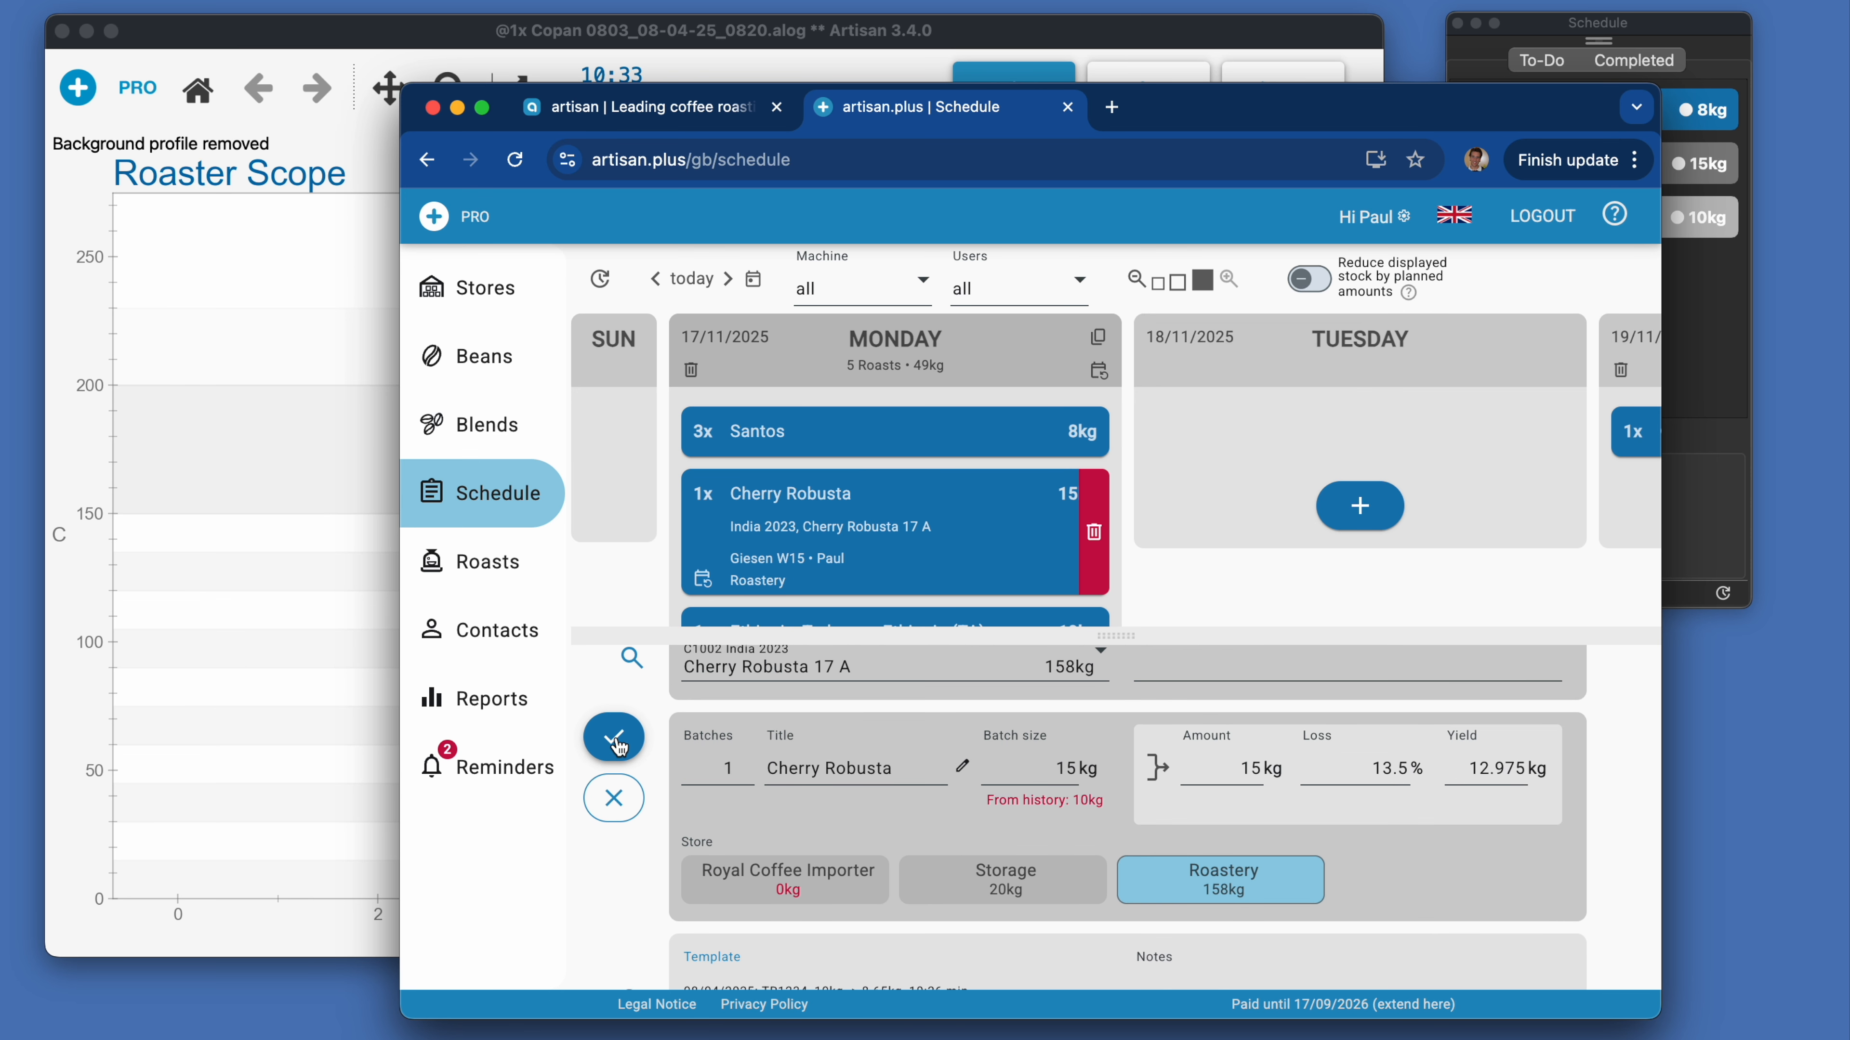
{"action": "left_click", "coordinate": [614, 738]}
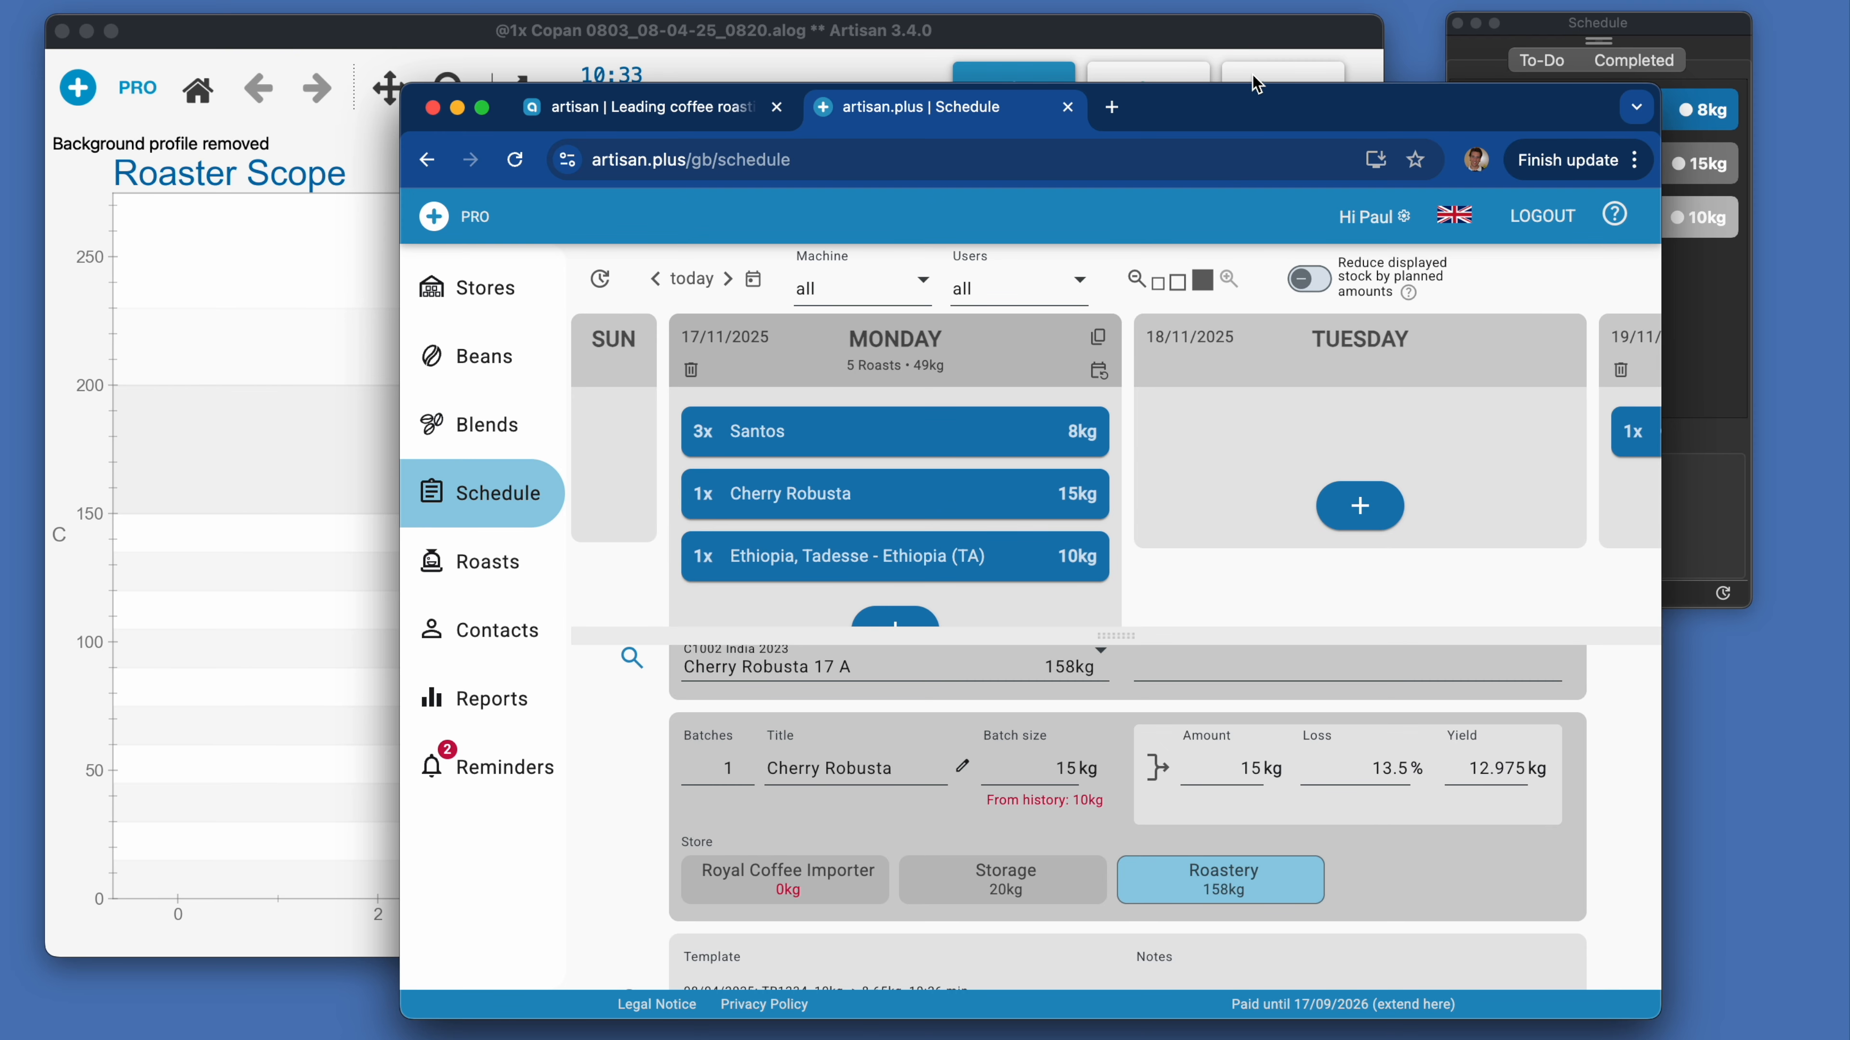
Step: Switch to Artisan to check the background profile for the Cherry Robusta roast, and return to the artisan.plus schedule
{"action": "left_click", "coordinate": [1247, 31]}
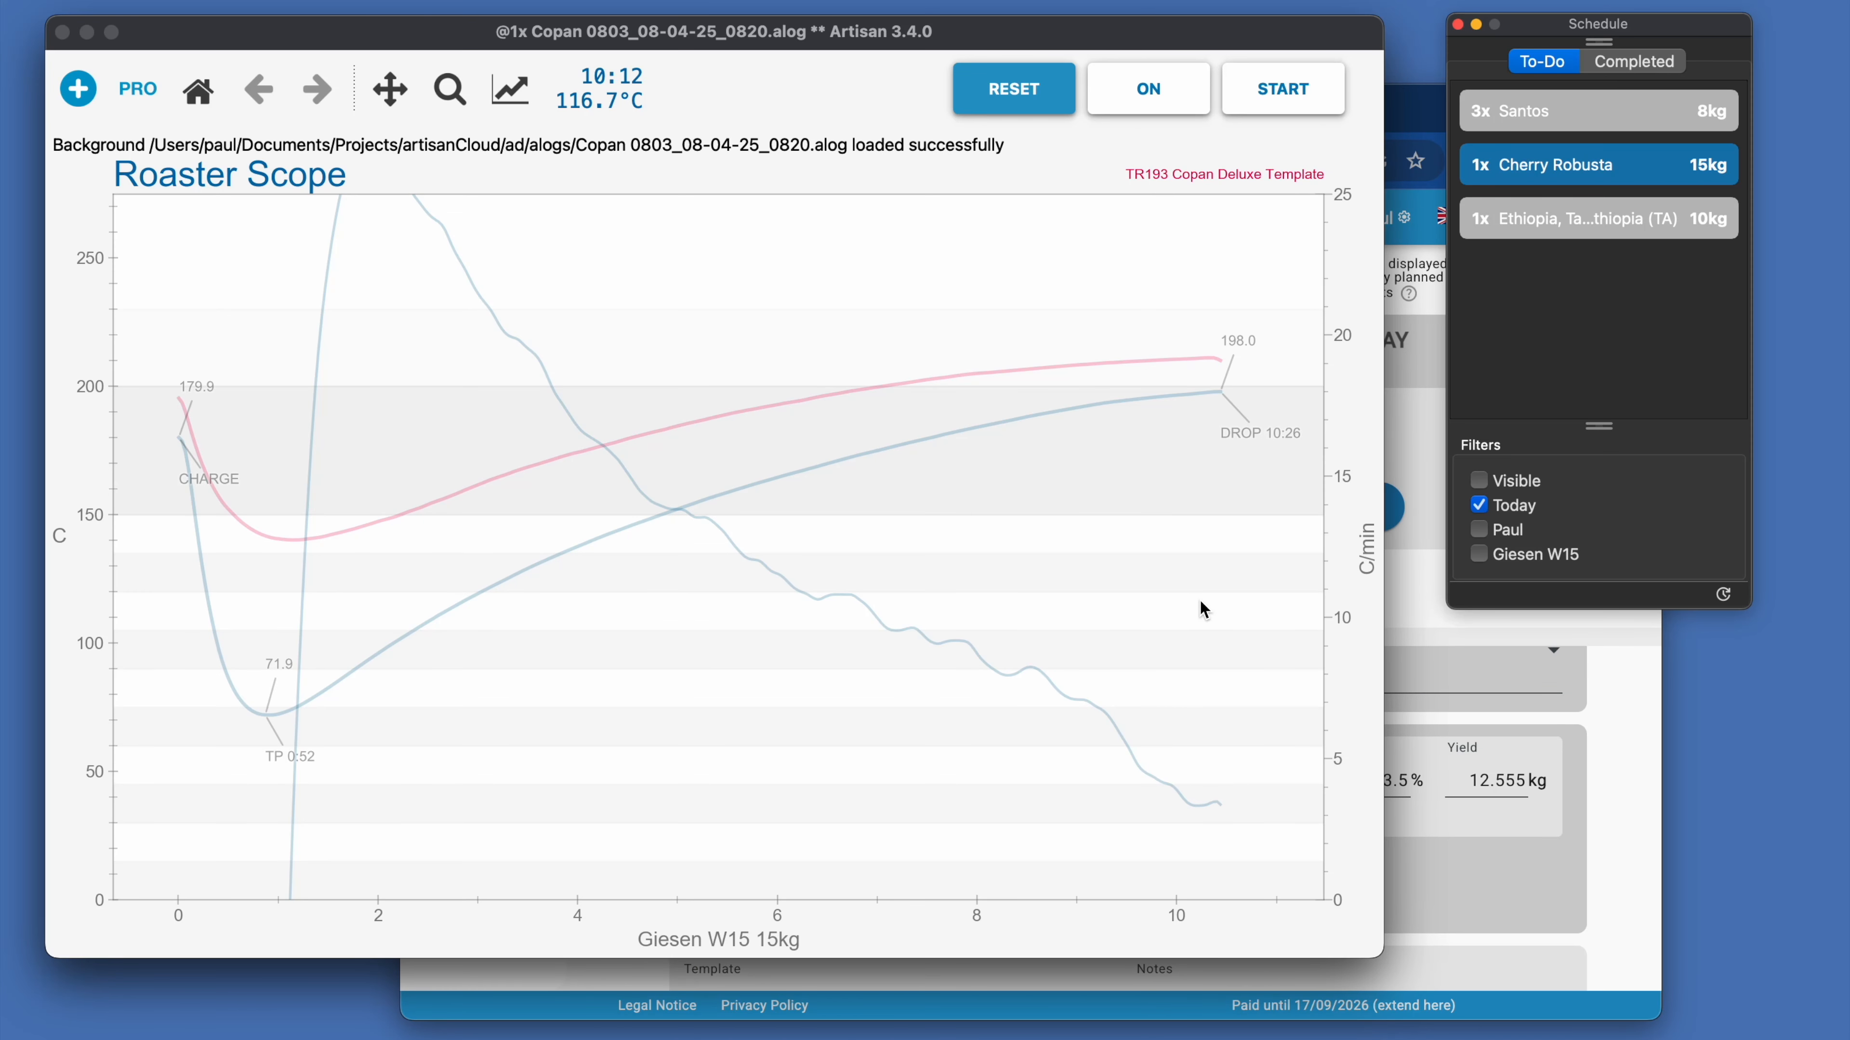
{"action": "left_click", "coordinate": [1414, 586]}
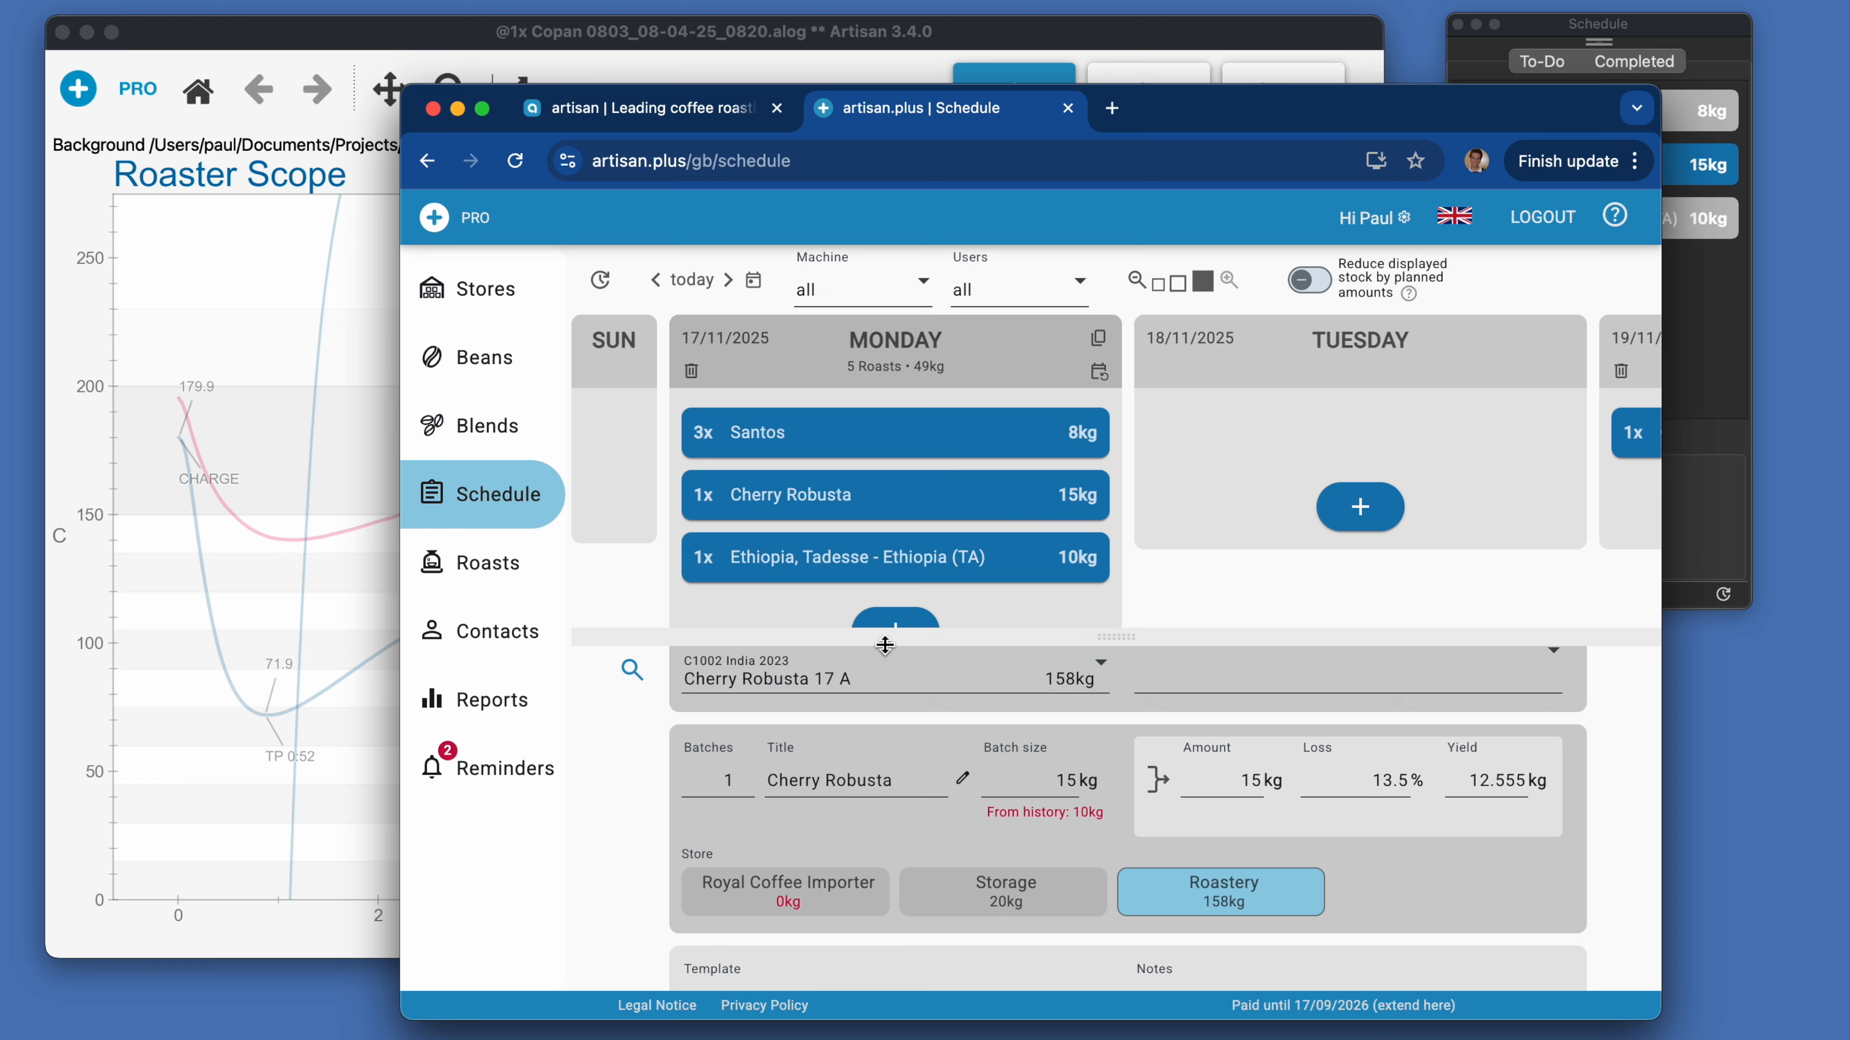